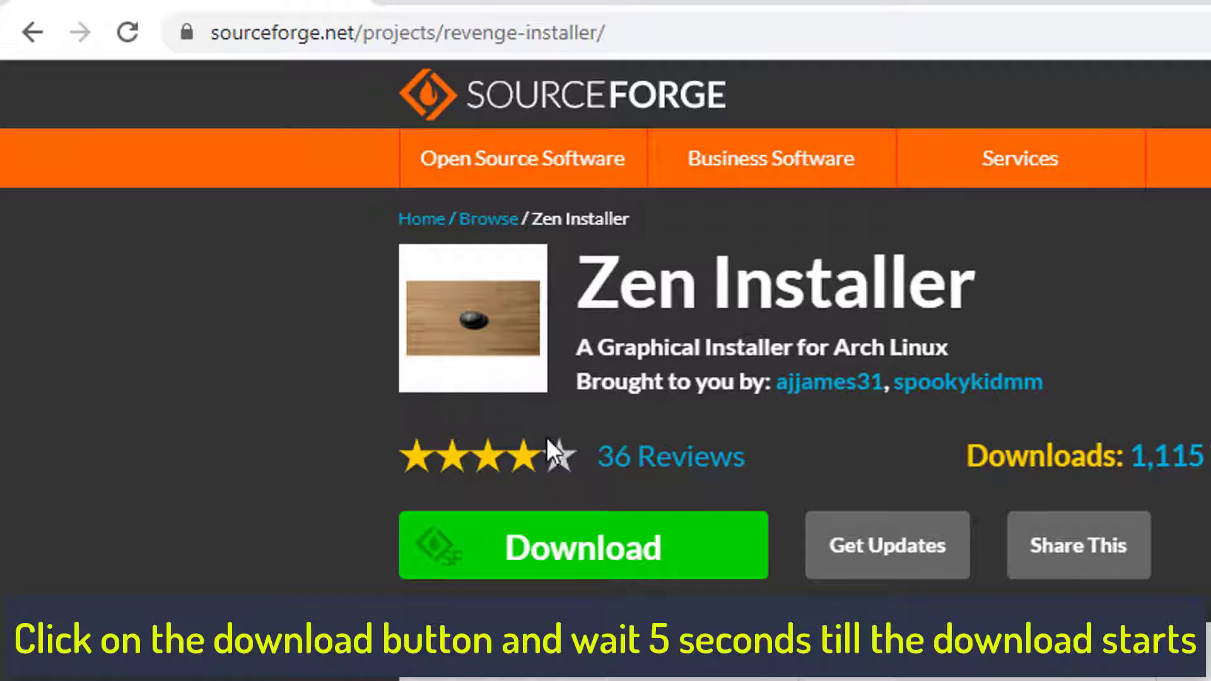
Step: Download the Zen Installer ISO from its SourceForge page and Rufus 3.9 Portable from rufus.ie in a new browser tab
click(535, 535)
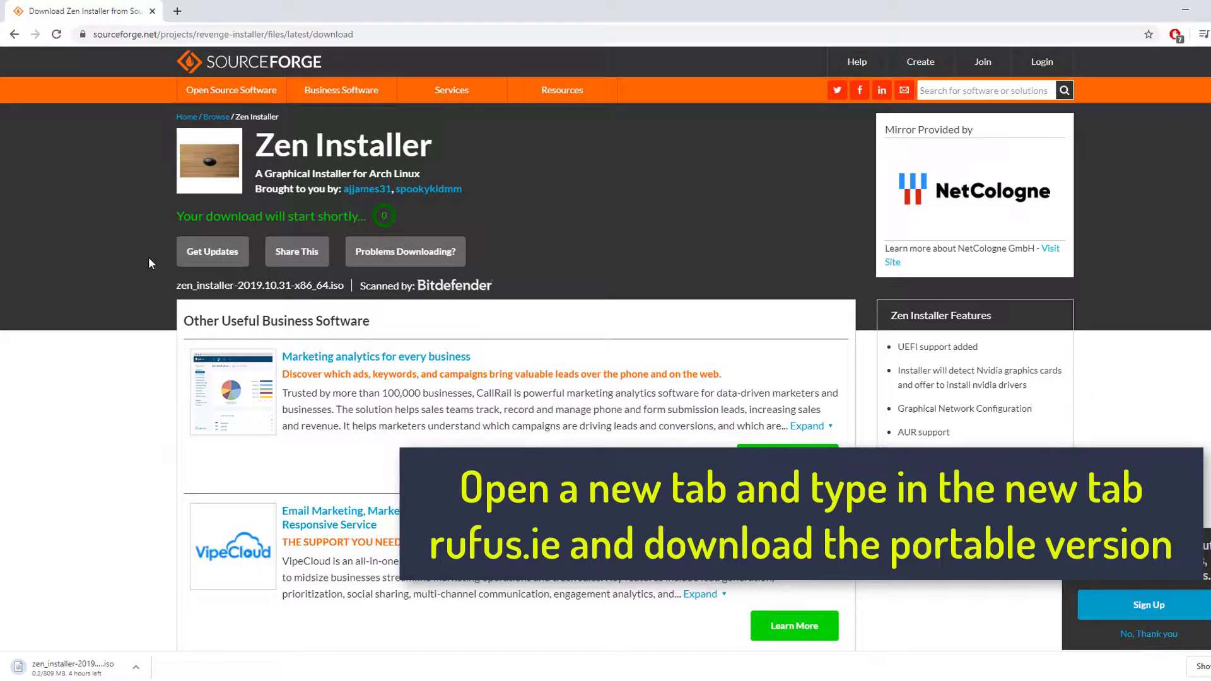
click(177, 11)
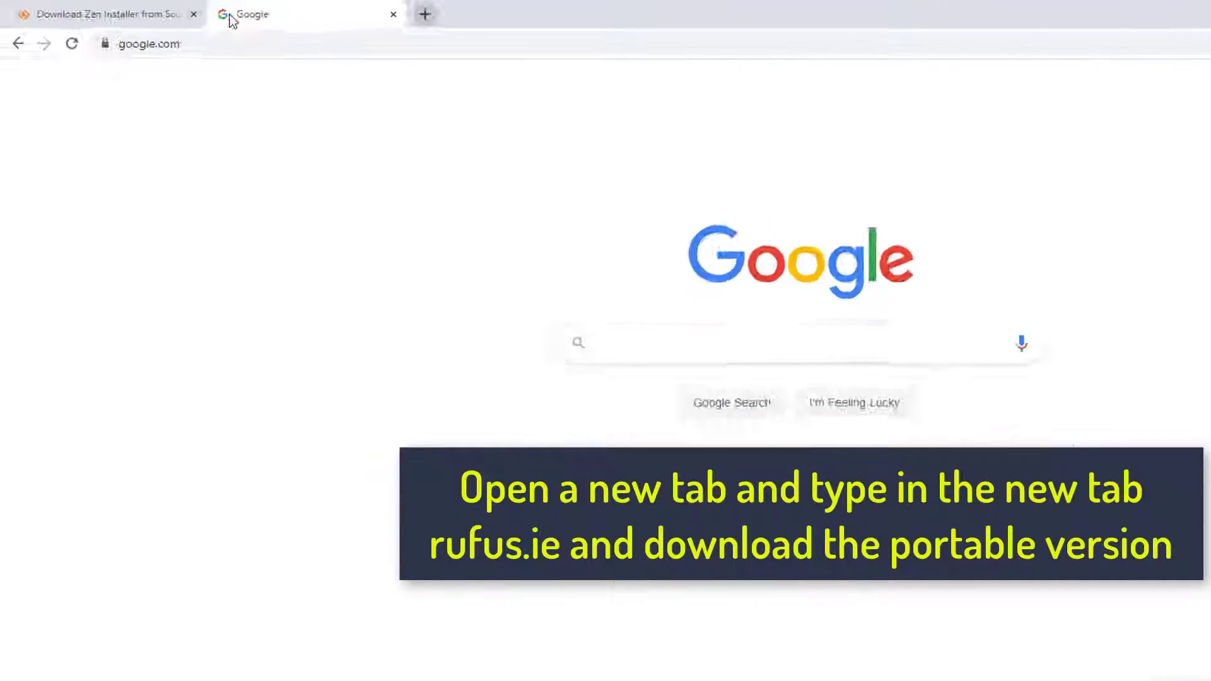
click(163, 34)
text(rufus.ie)
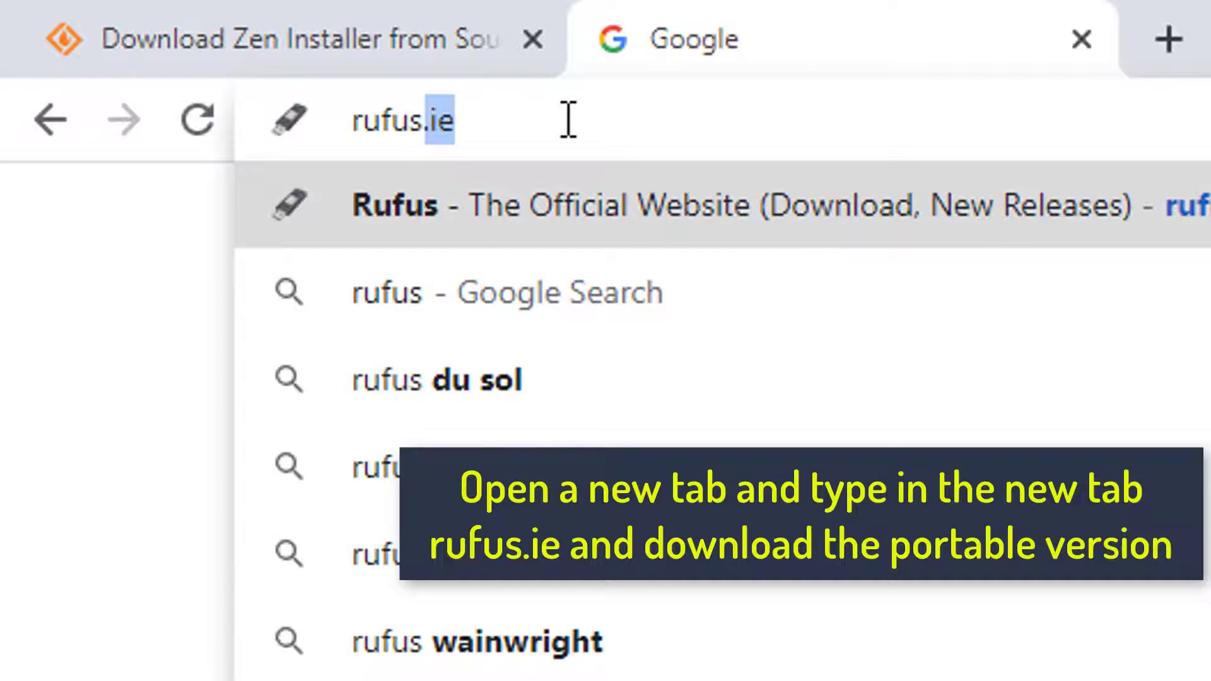
key(Return)
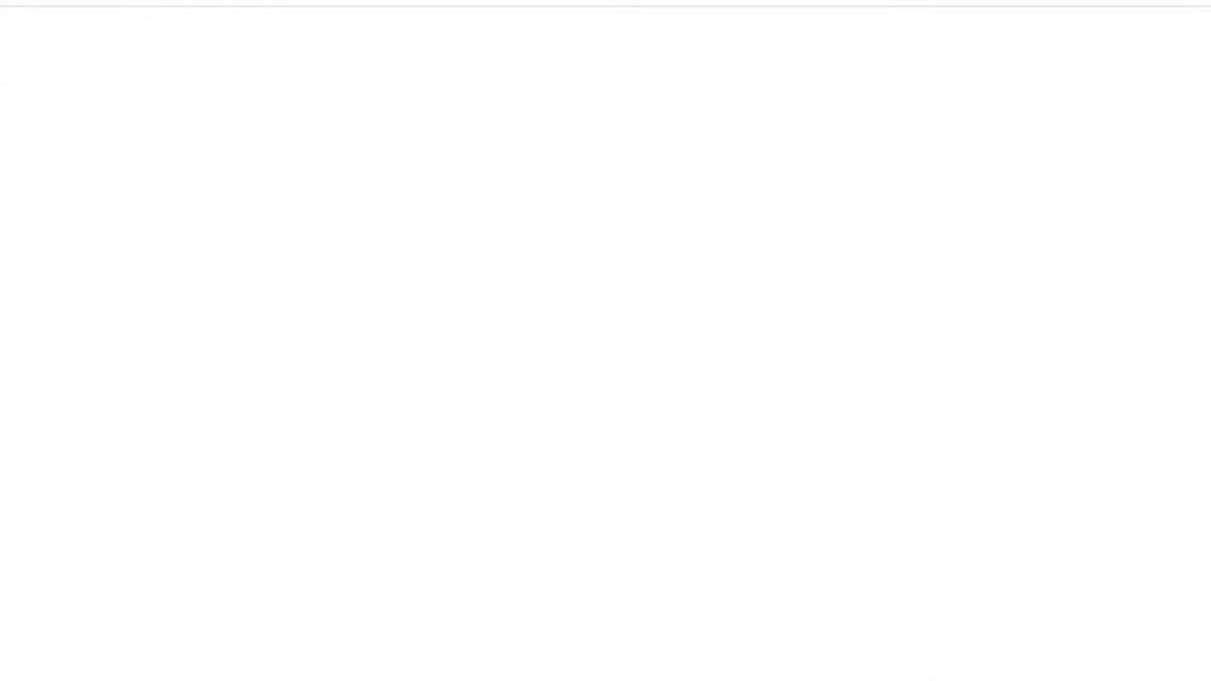
scroll(422, 515, down, 9)
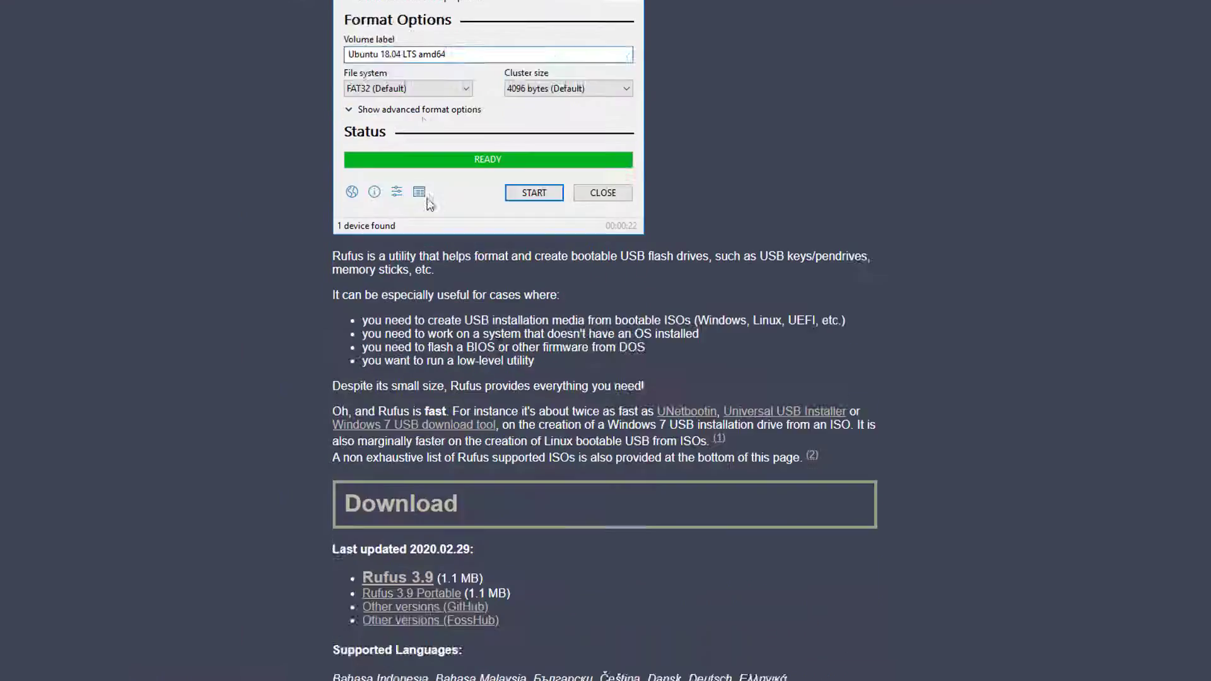
click(421, 514)
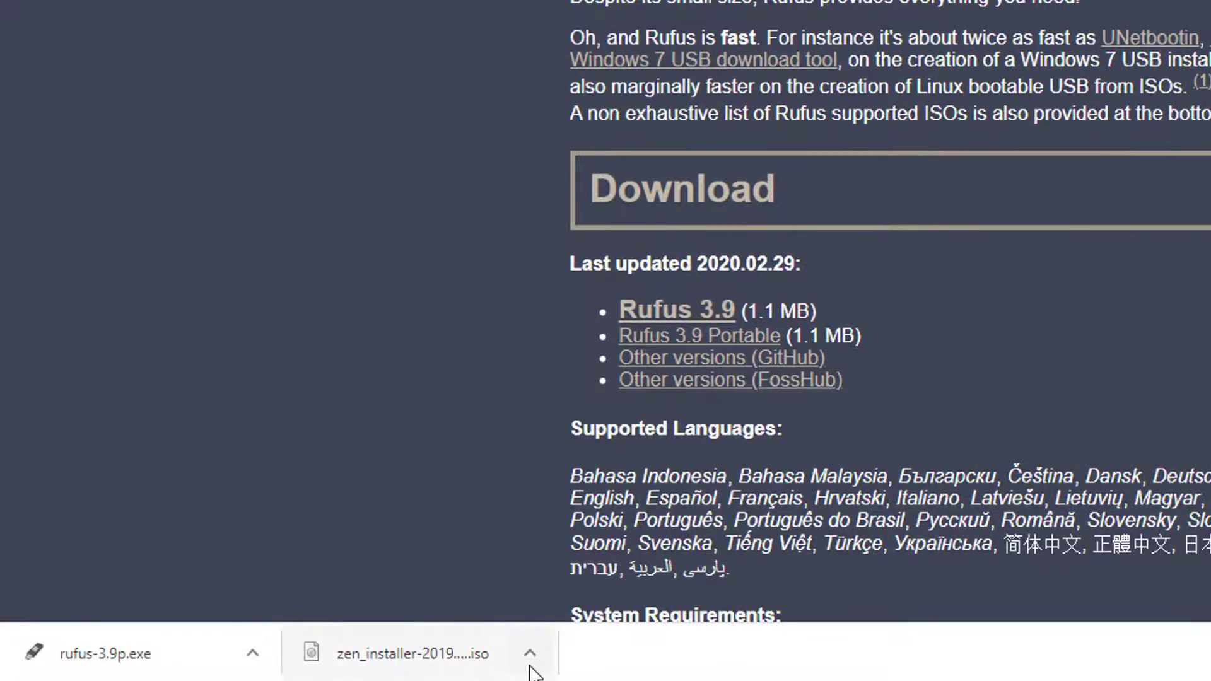
Step: Show the downloaded Zen Installer ISO in the Downloads folder and enlarge the file icons there
click(530, 667)
click(584, 574)
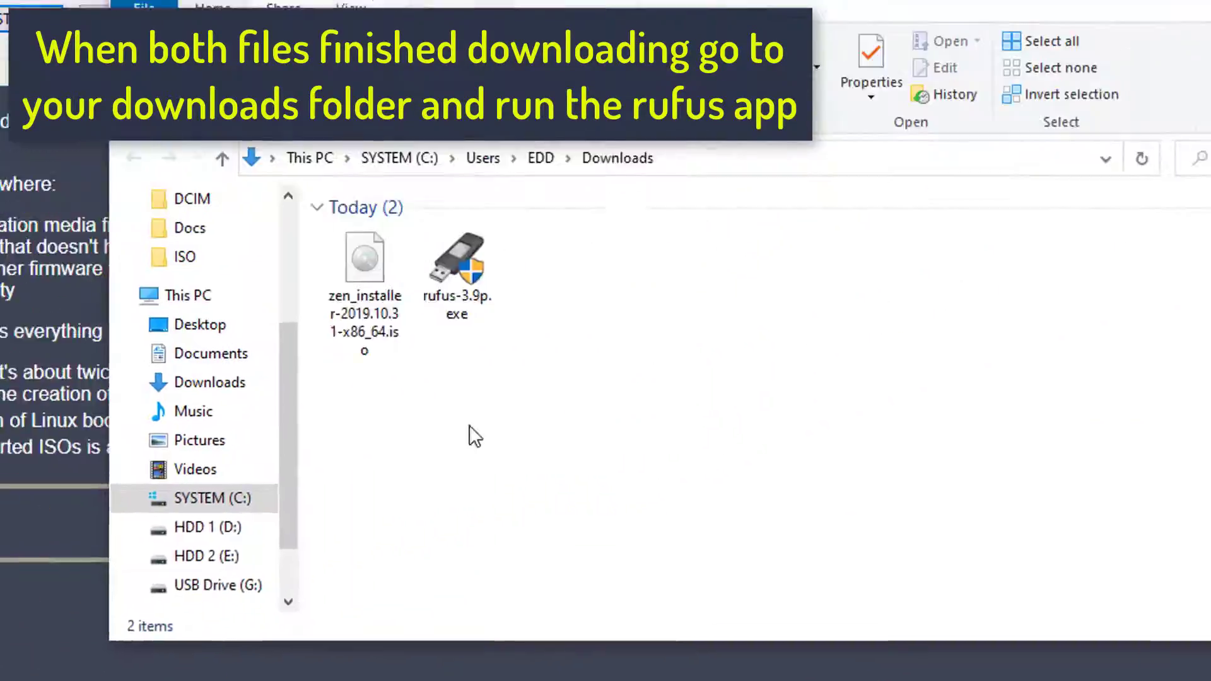
right_click(474, 435)
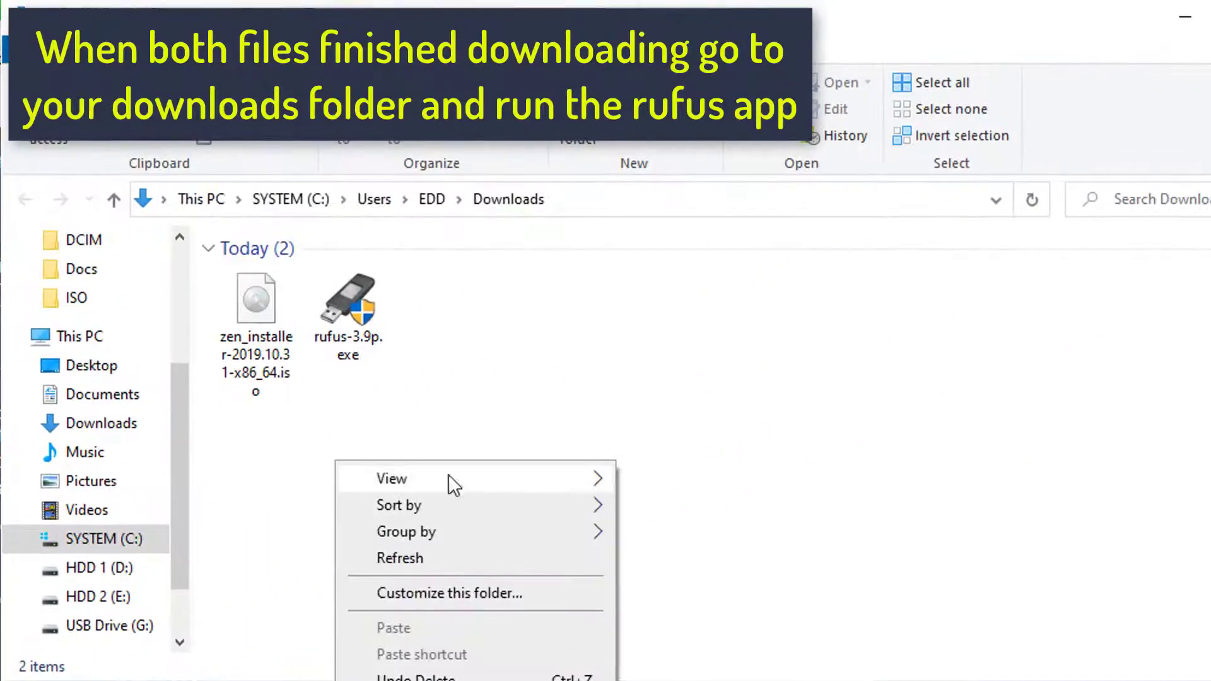
mouse_move(558, 450)
click(915, 491)
Step: Minimize the browser and run rufus-3.9p.exe from the Downloads folder
click(1133, 9)
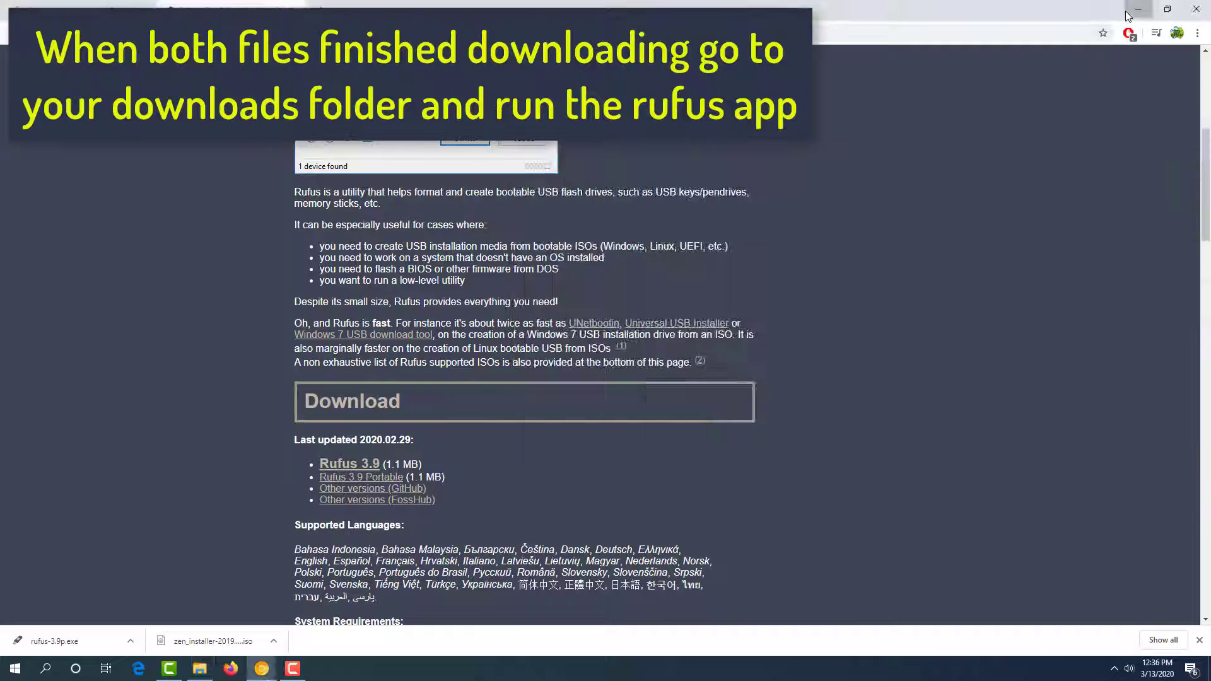
drag(789, 113, 667, 140)
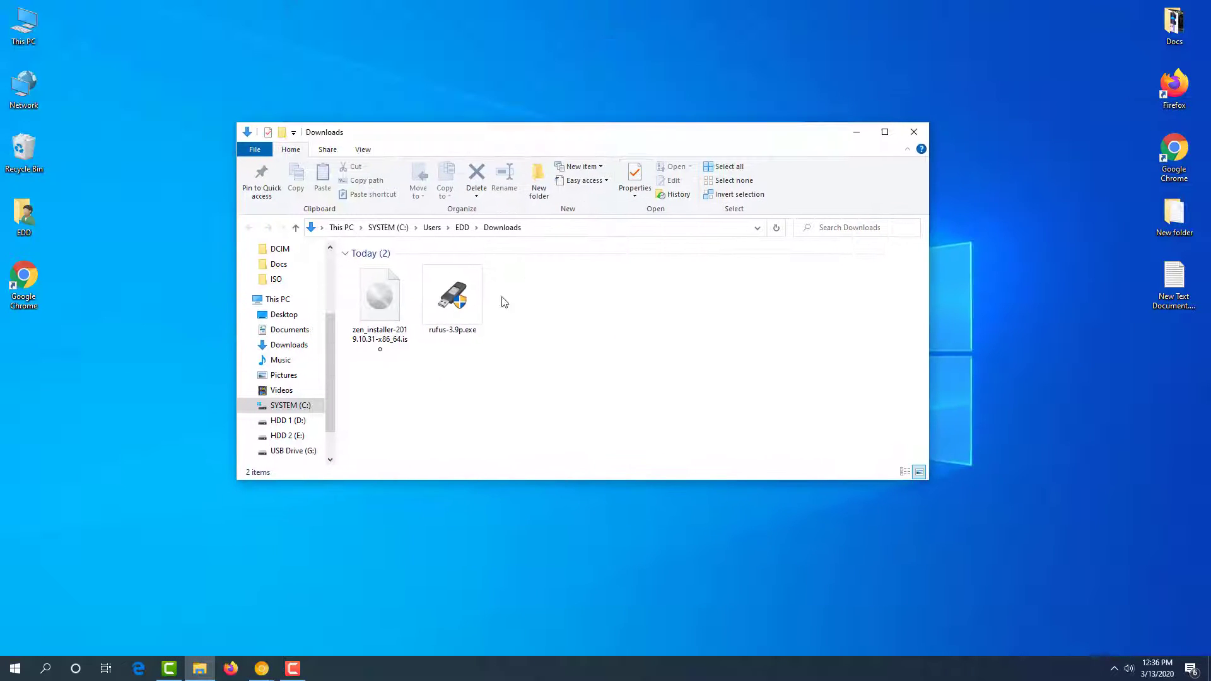
double_click(466, 300)
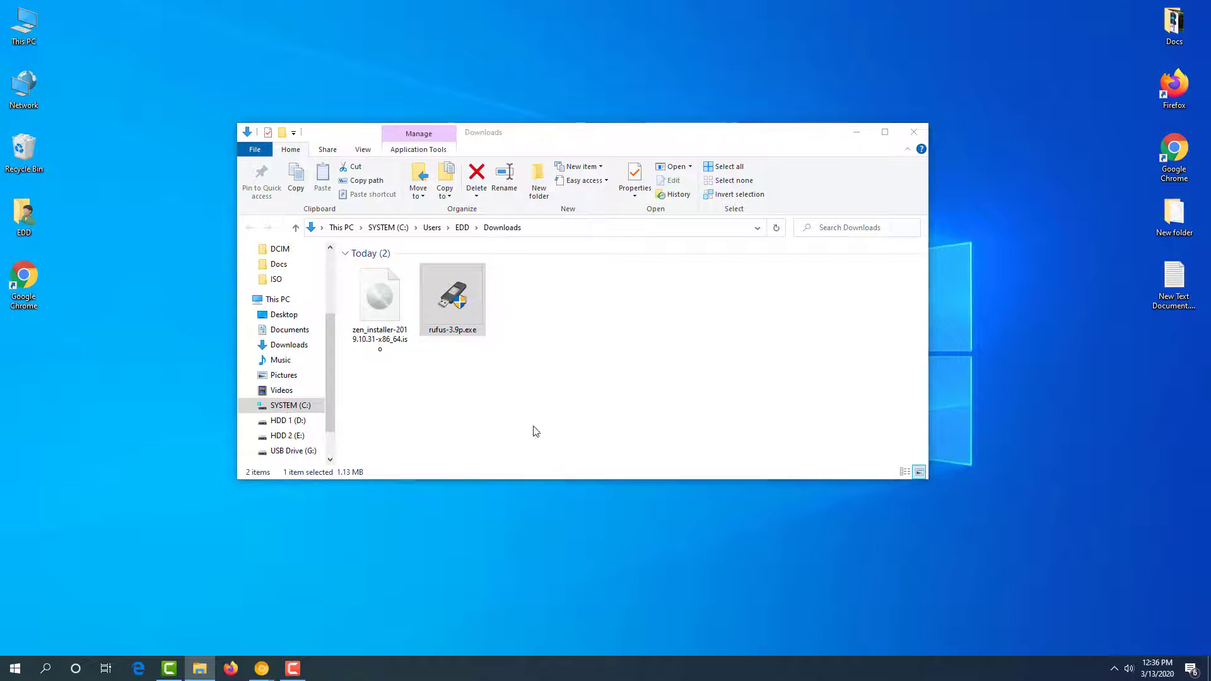
Step: In Rufus, choose the NO_LABEL (G:) [4GB] device and load zen_installer-2019.10.31-x86_64.iso from Downloads as the boot image
click(527, 187)
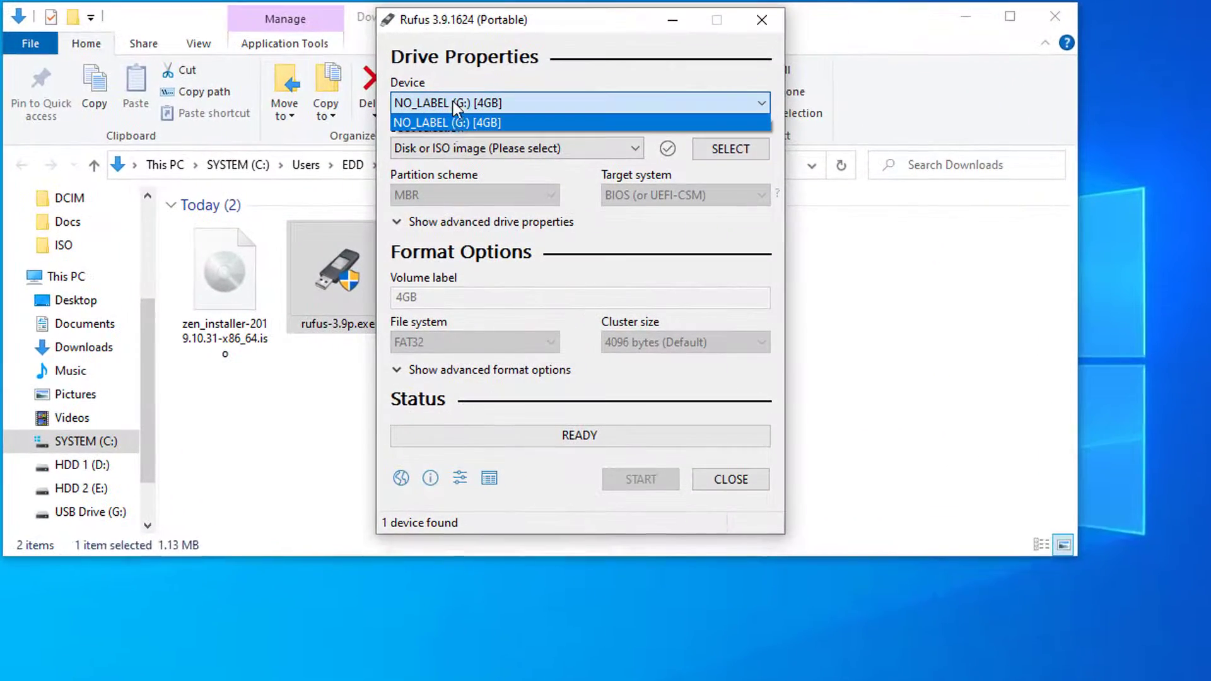
click(453, 122)
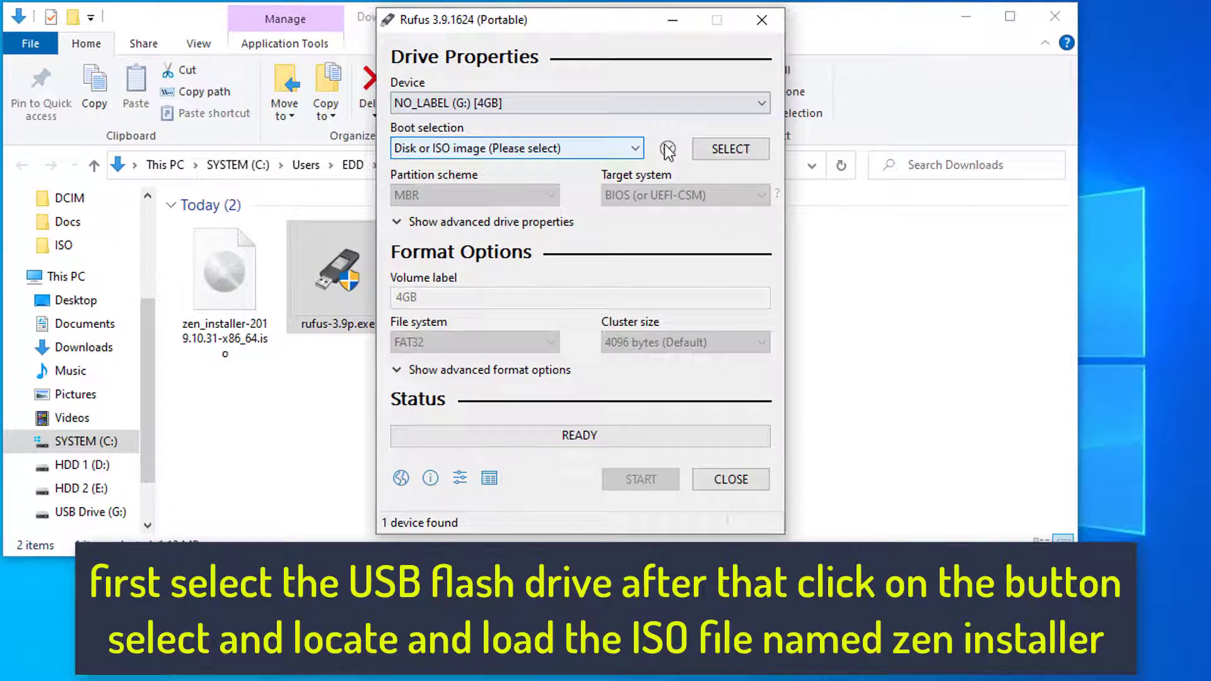
click(731, 149)
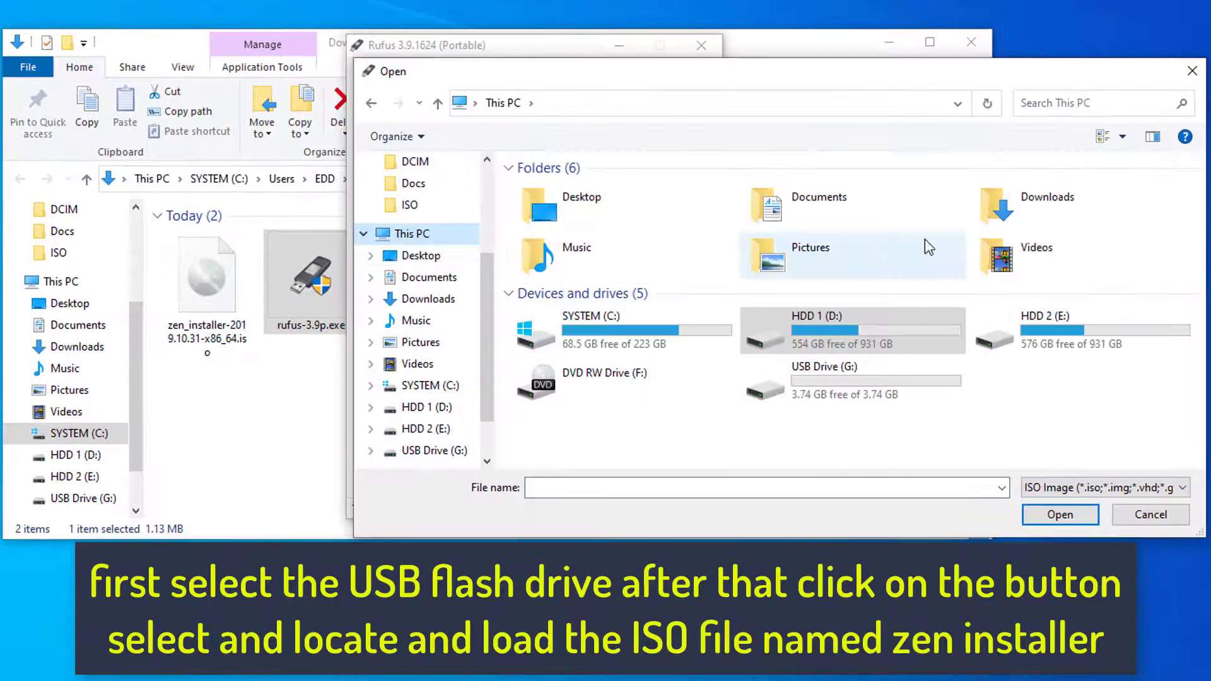
double_click(1009, 213)
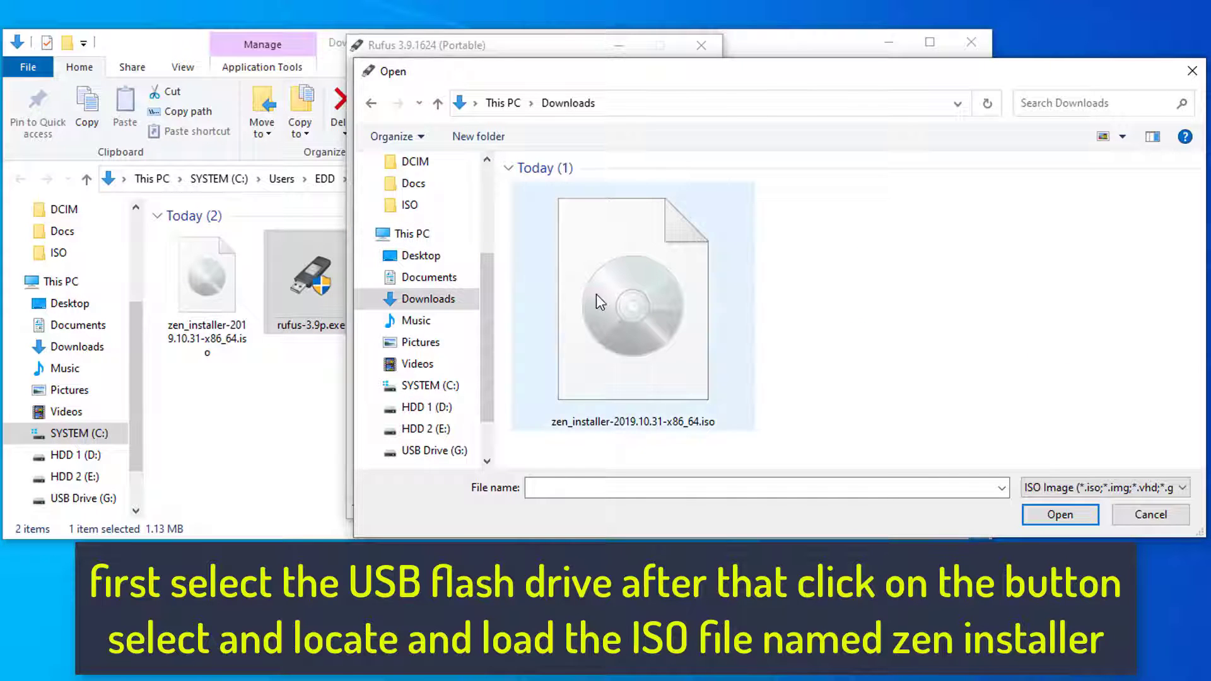
click(674, 280)
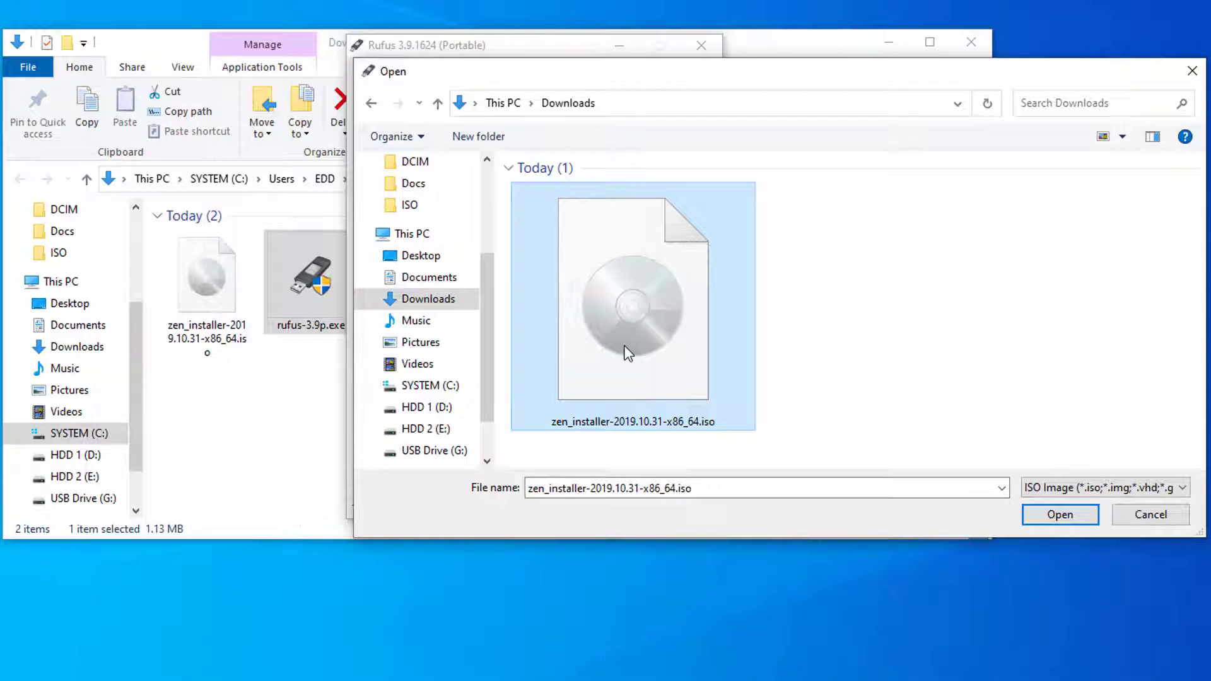
double_click(625, 347)
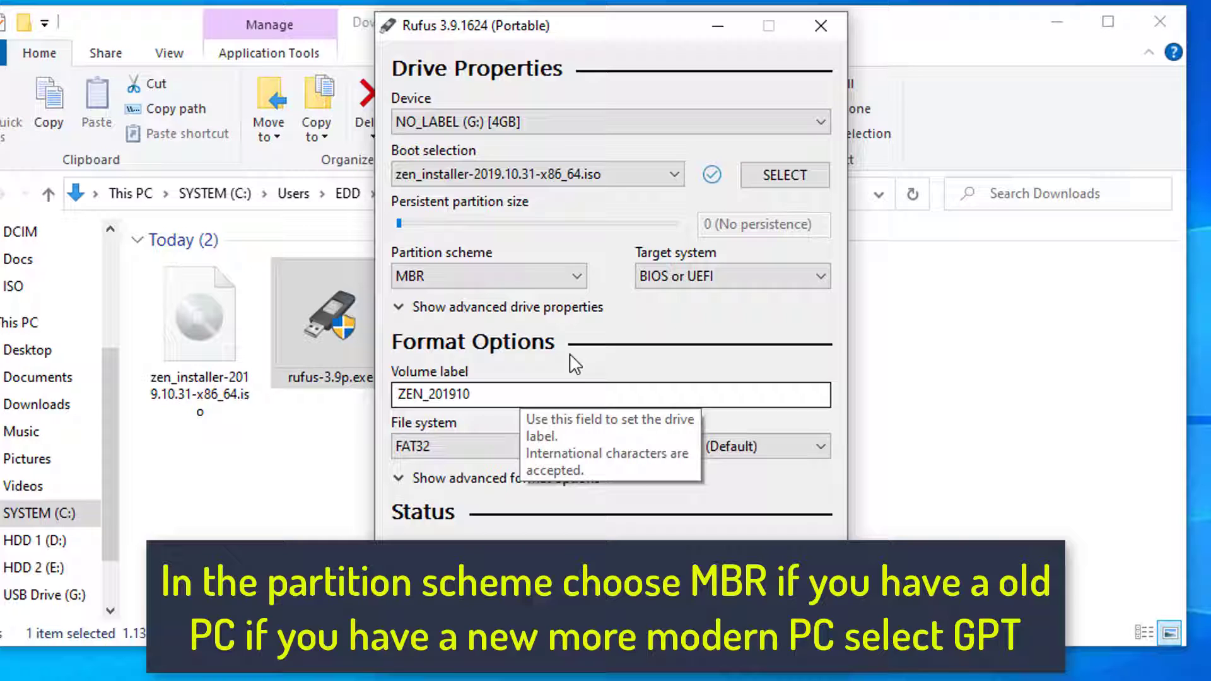
Step: Set the partition scheme to MBR, write the image to the USB drive in ISO Image mode with the required Syslinux download, and close Rufus
click(484, 270)
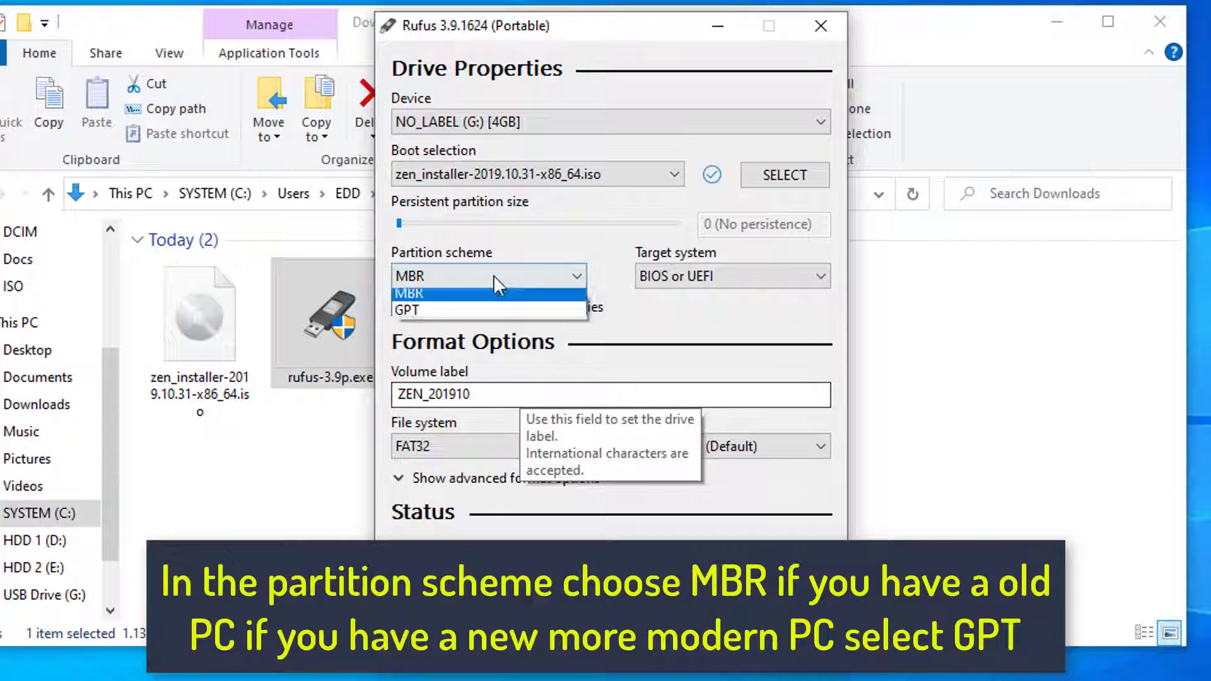
click(446, 301)
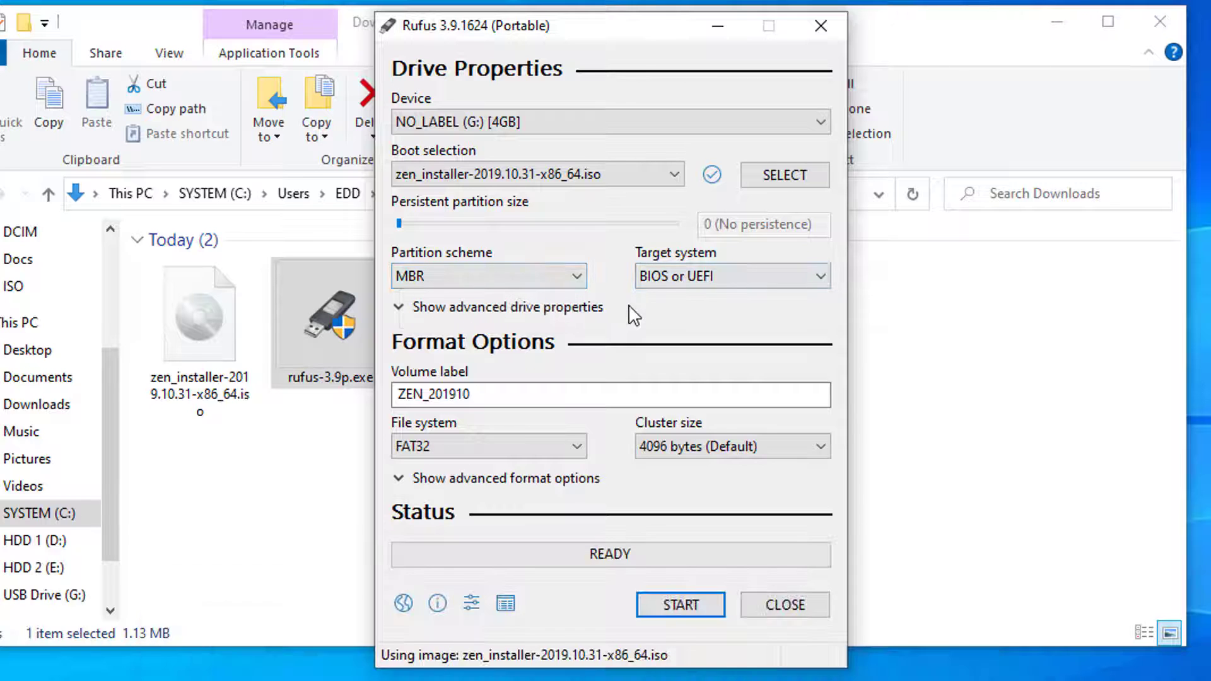
click(668, 606)
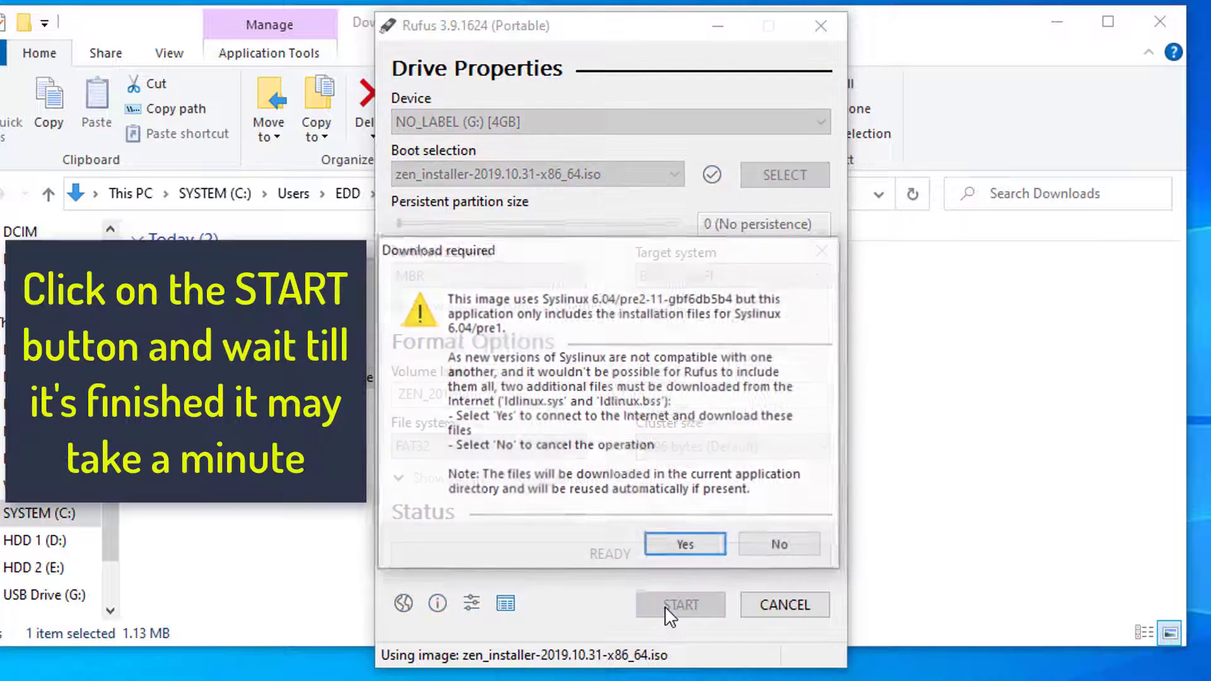
click(645, 540)
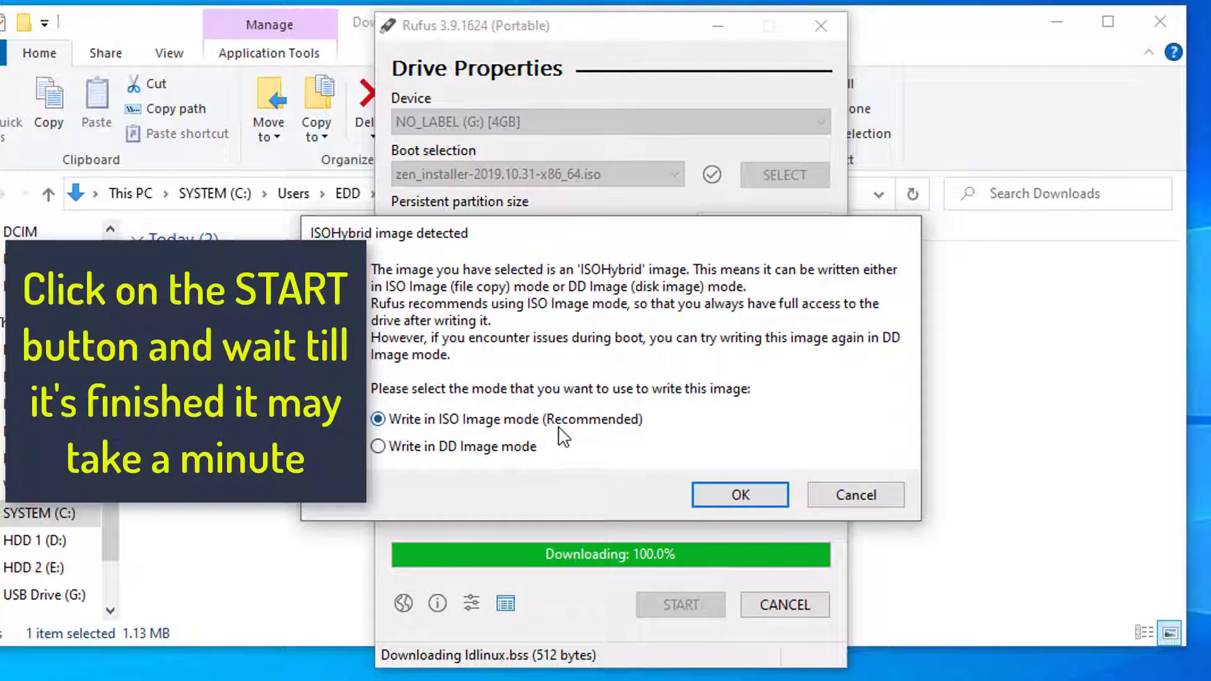
click(720, 498)
click(684, 473)
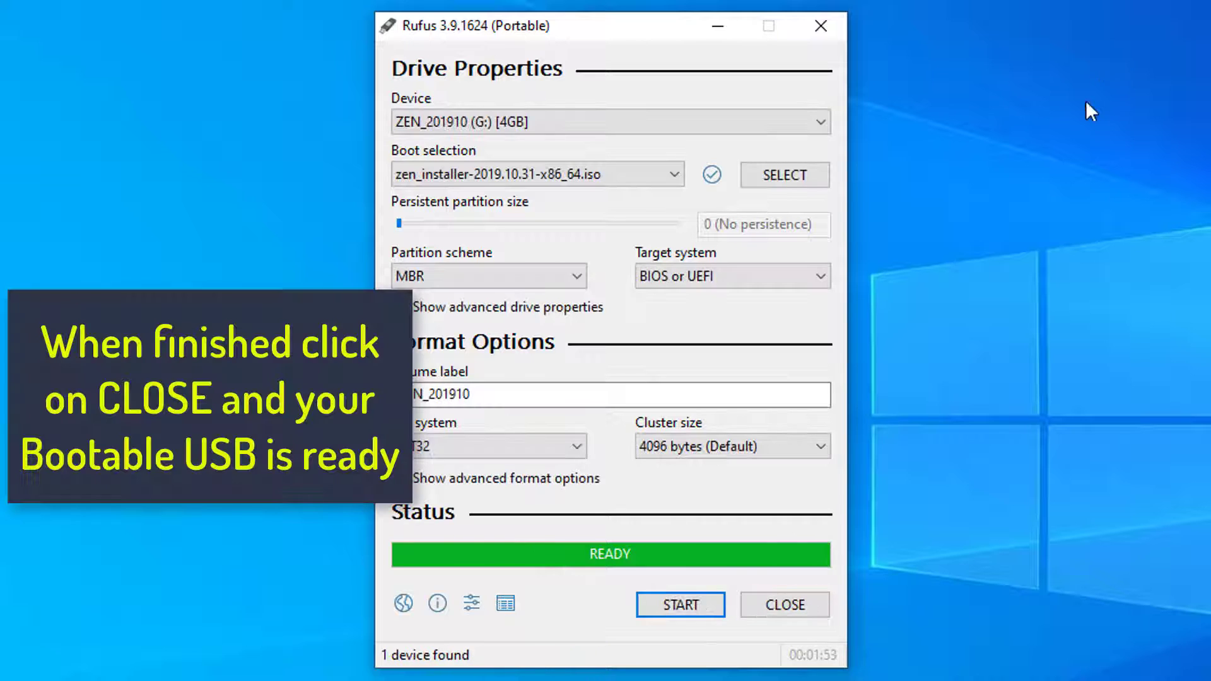
click(804, 601)
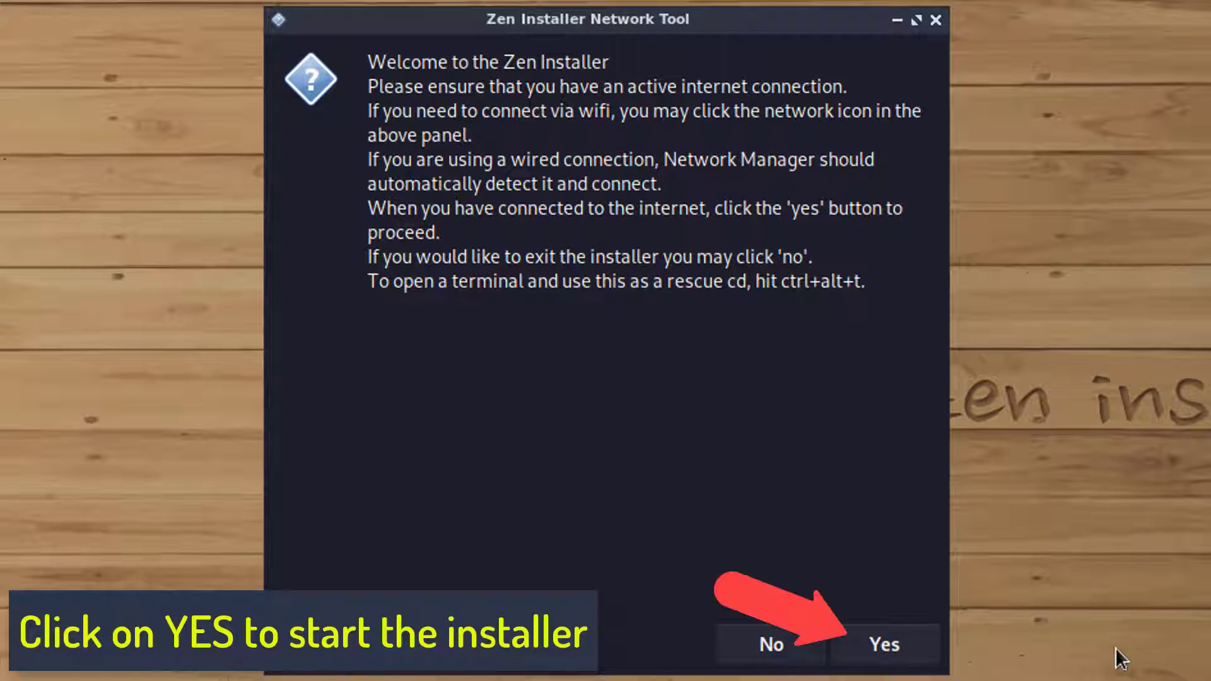
Step: Start the Zen Installer without connecting to a VPN and choose Automatic Partitioning for the disk
click(884, 641)
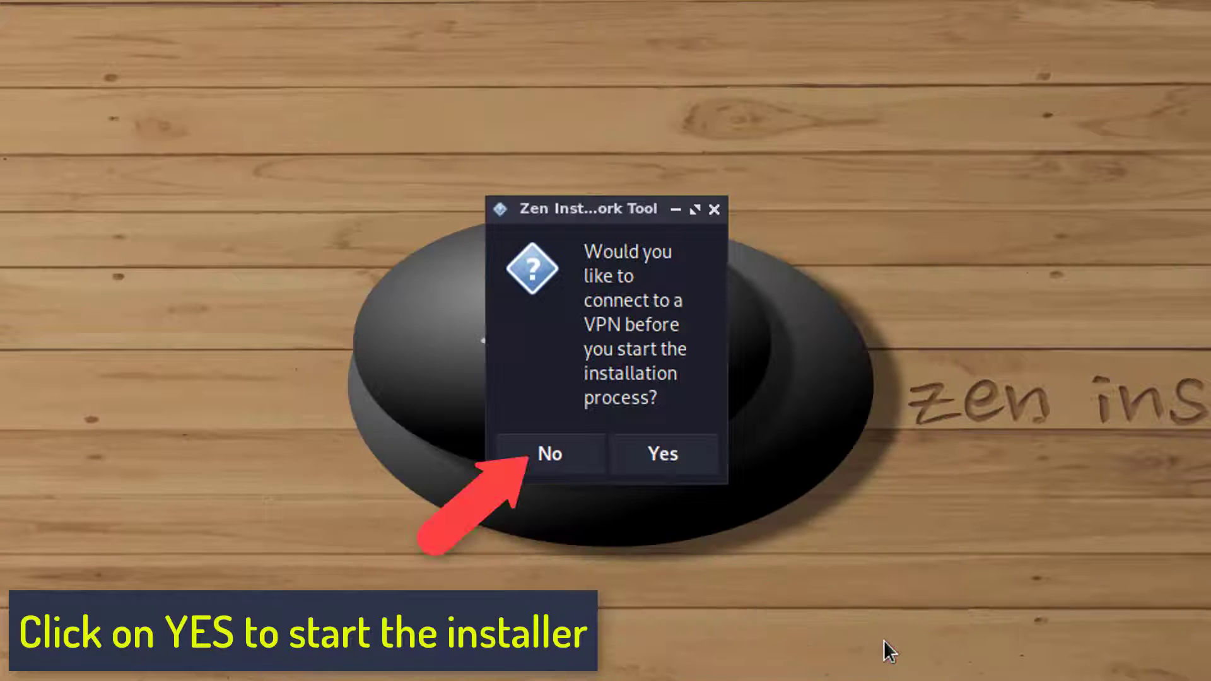
click(554, 458)
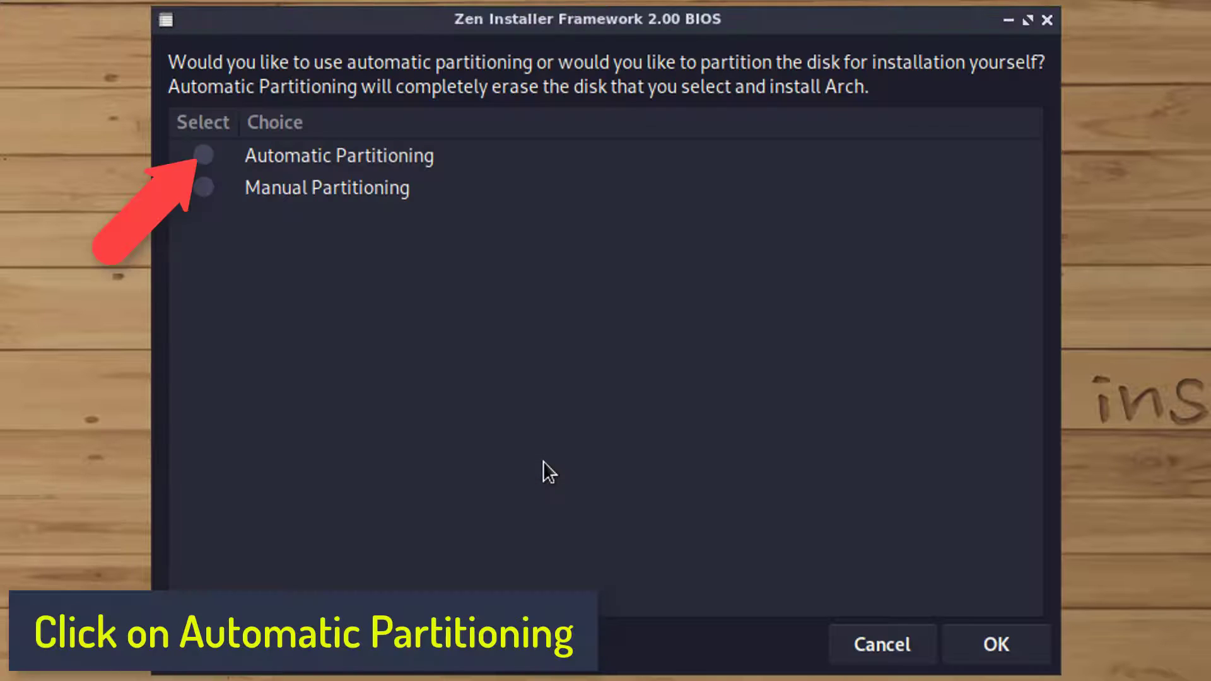
click(203, 159)
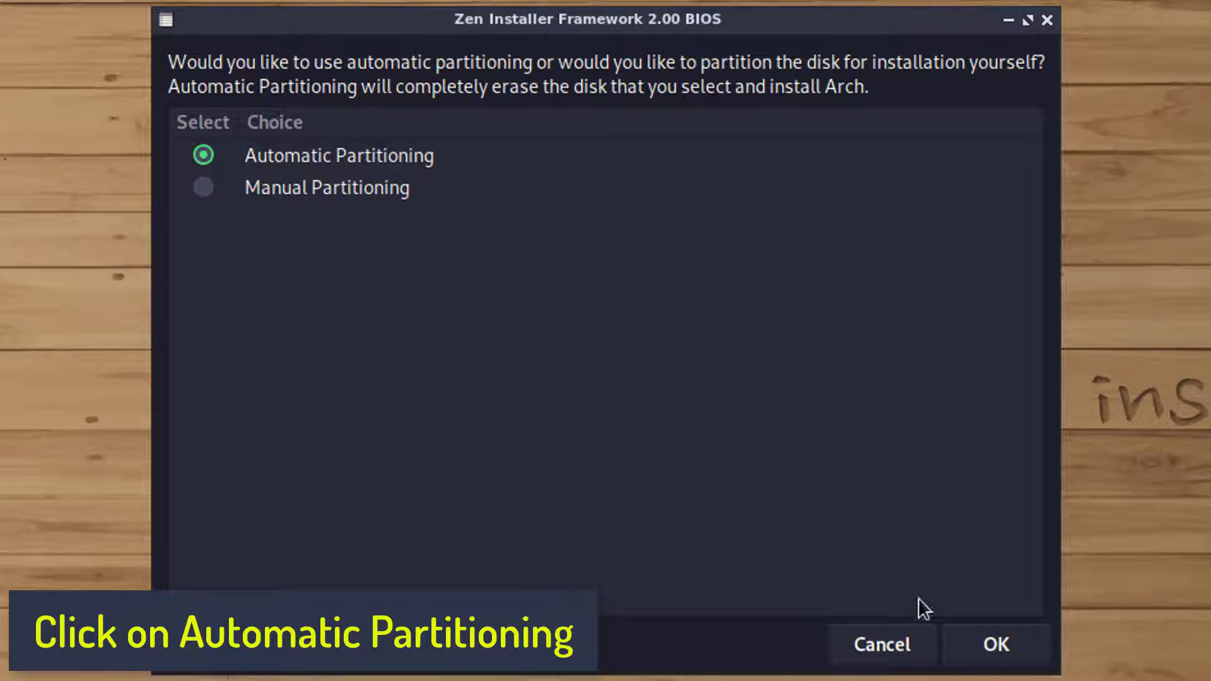
click(962, 639)
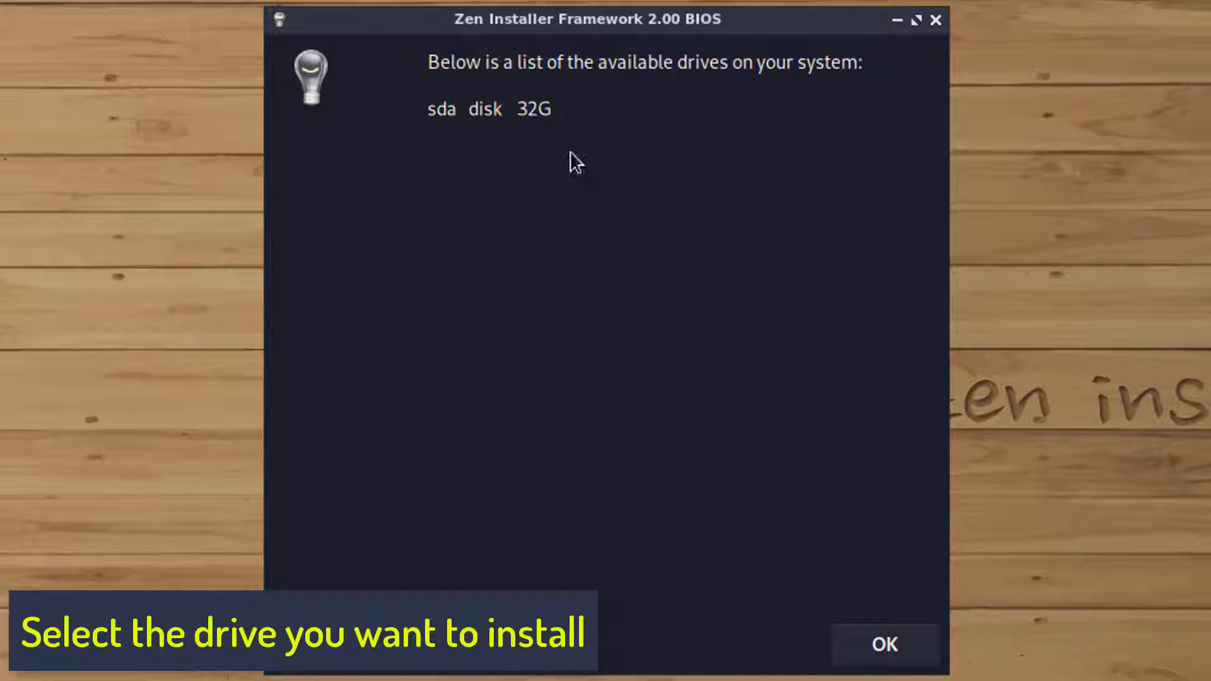
Step: Select /dev/sda as the installation drive and confirm erasing all data on it
click(895, 641)
click(366, 131)
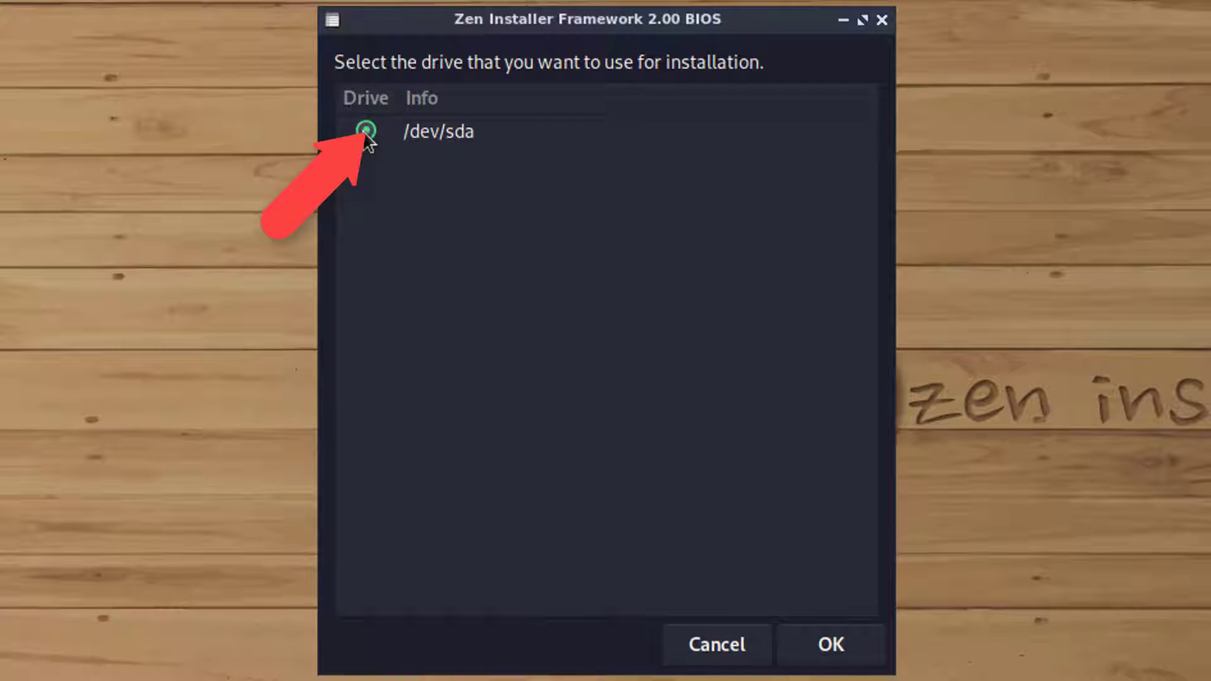
click(830, 645)
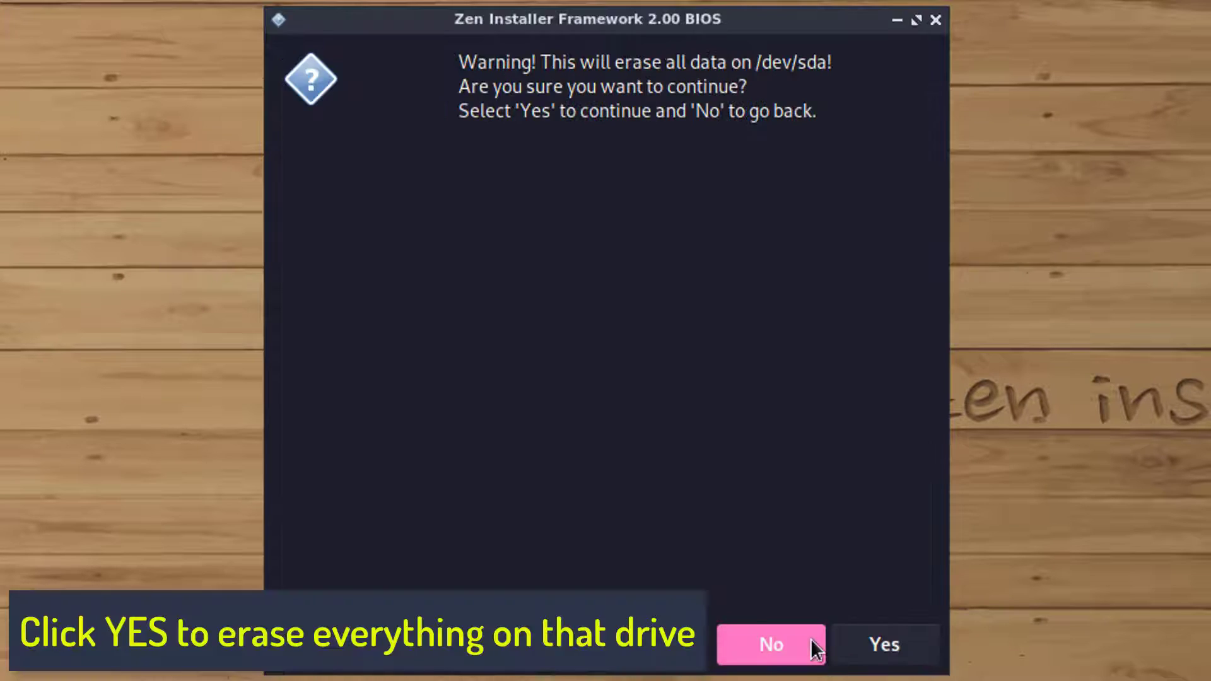
click(887, 656)
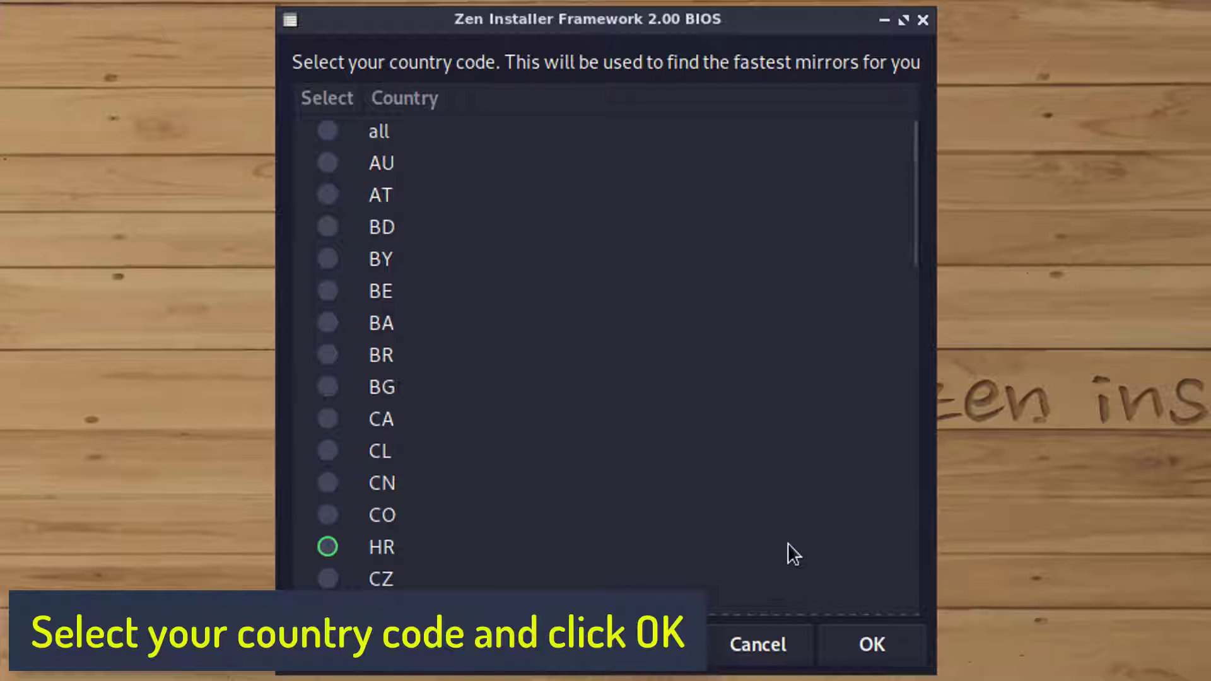
Step: Set the country code for finding the fastest mirrors to GB
scroll(372, 294, down, 5)
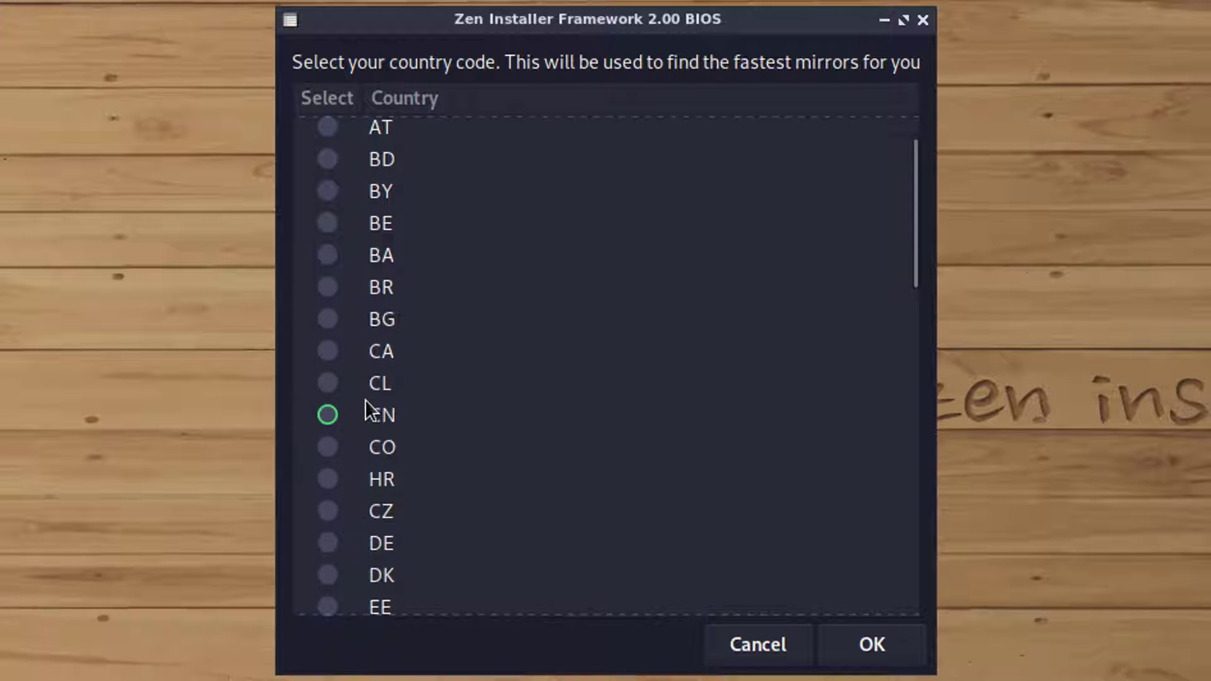
click(334, 497)
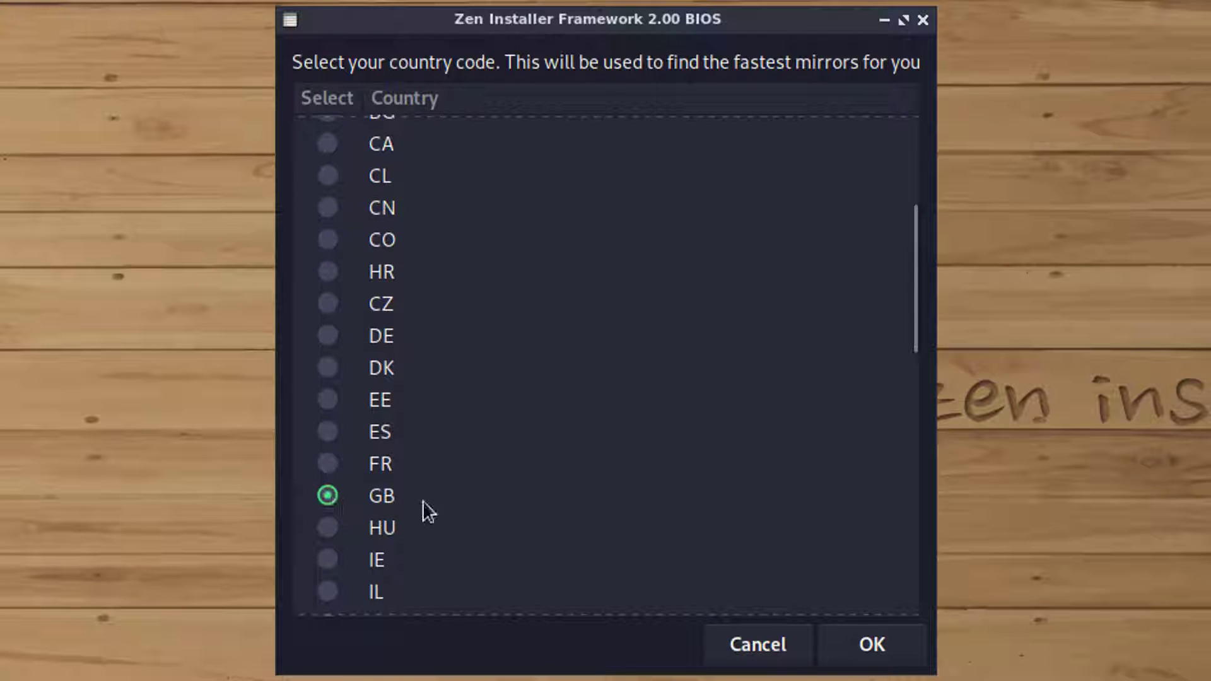
click(839, 644)
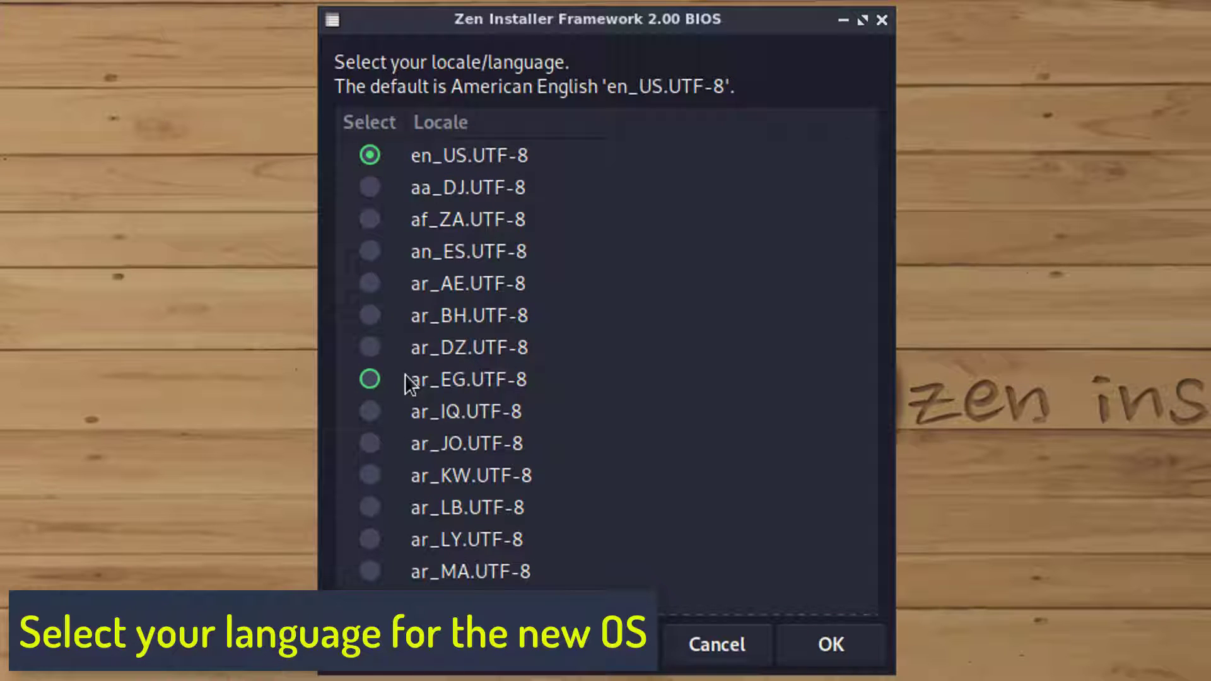
Step: Set the locale for the new system to en_GB.UTF-8
scroll(423, 404, down, 5)
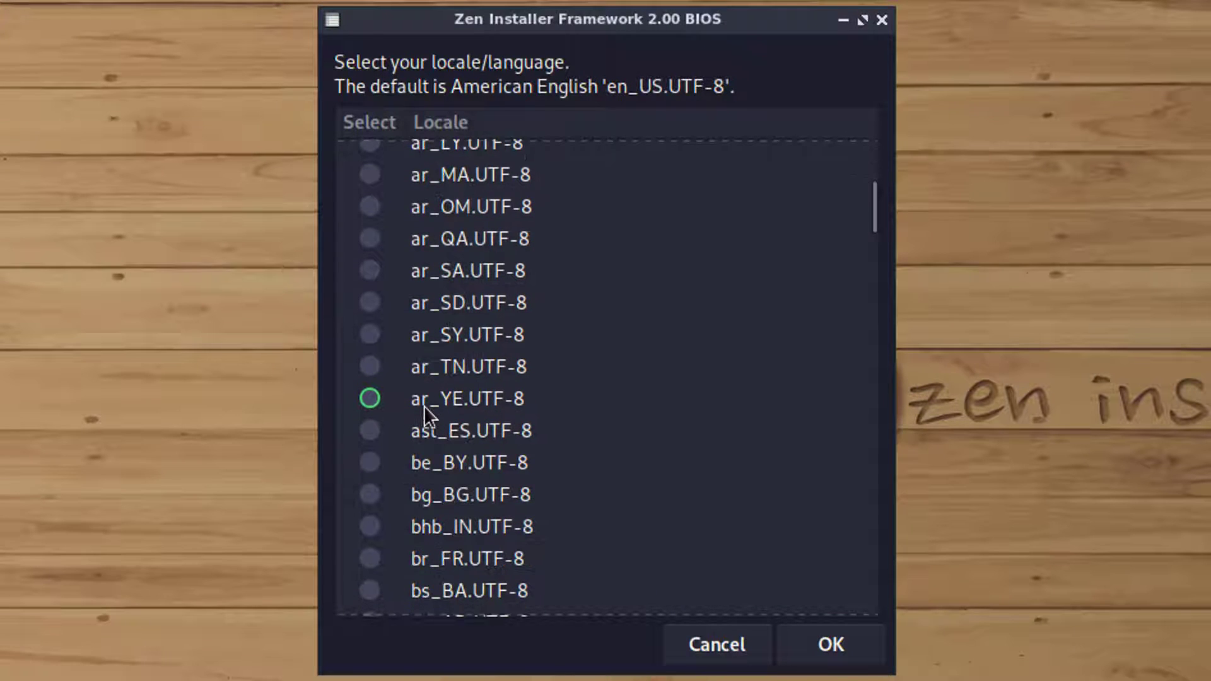
scroll(424, 406, down, 7)
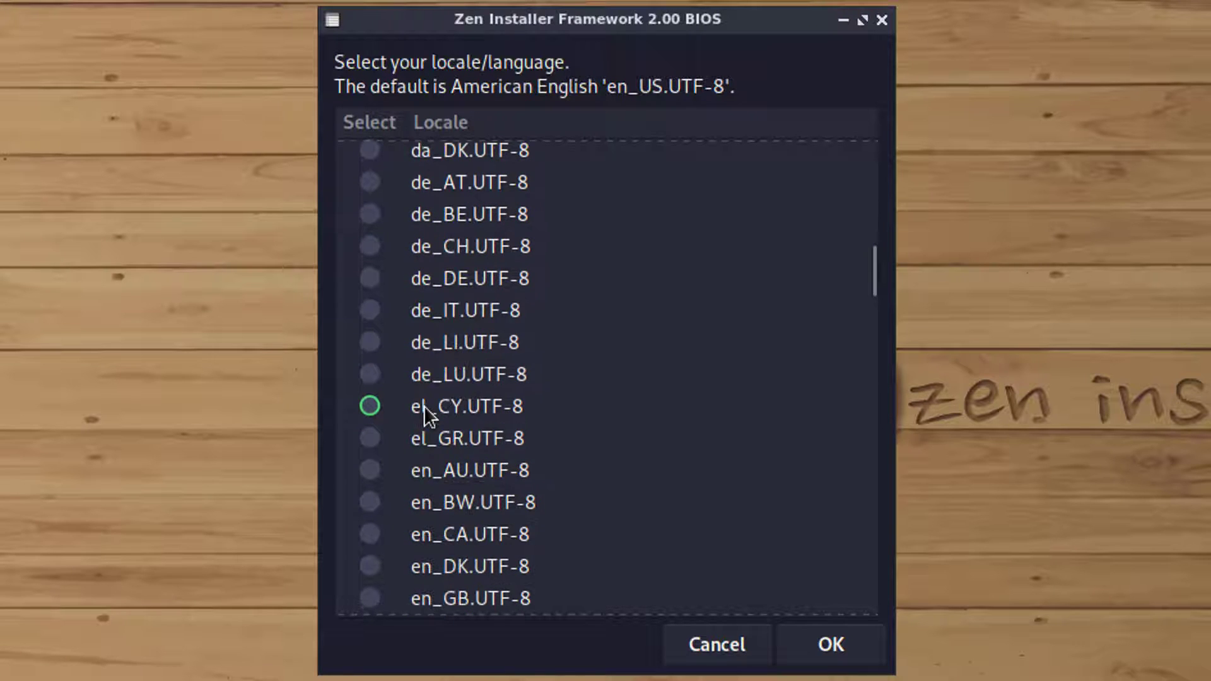
scroll(424, 406, down, 1)
click(371, 537)
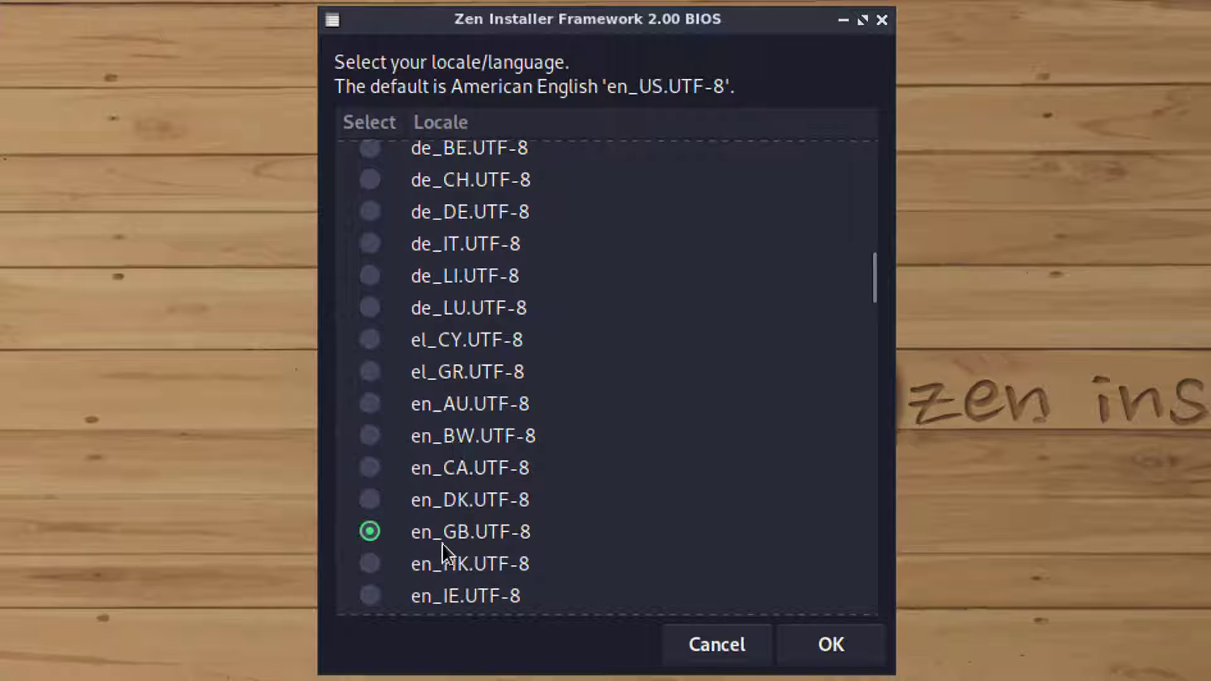
click(833, 645)
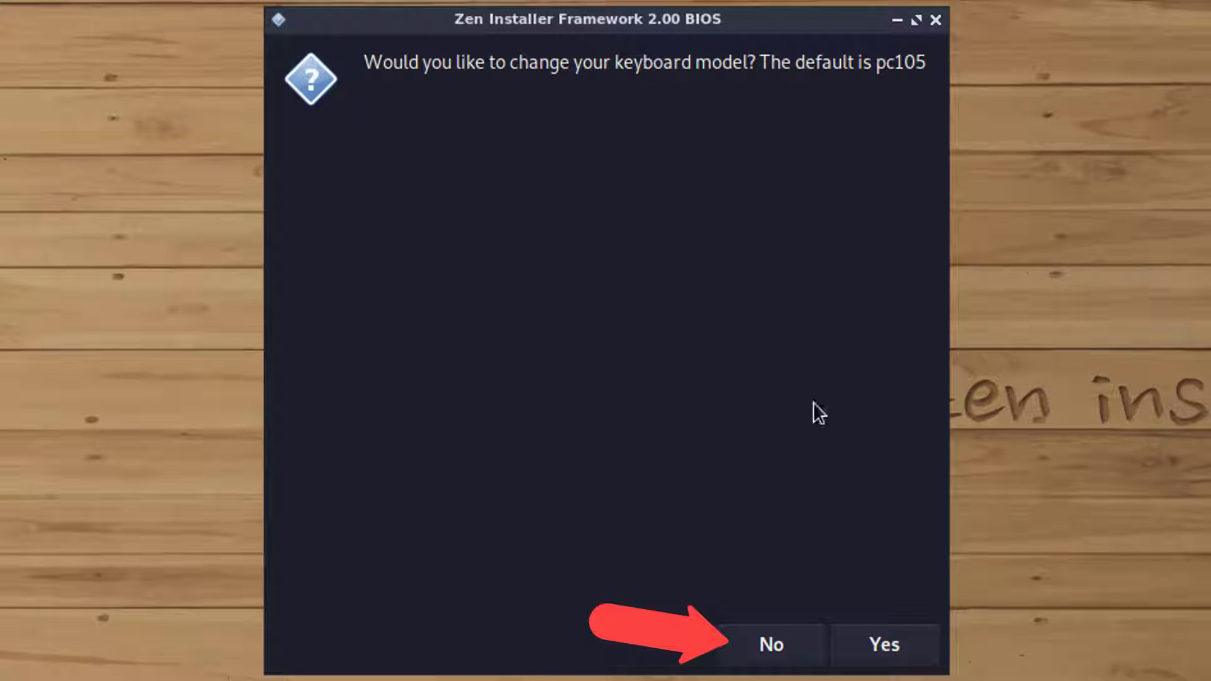
Step: Keep the default keyboard model, choose the gb keyboard layout, and decline changing the keyboard variant
click(771, 643)
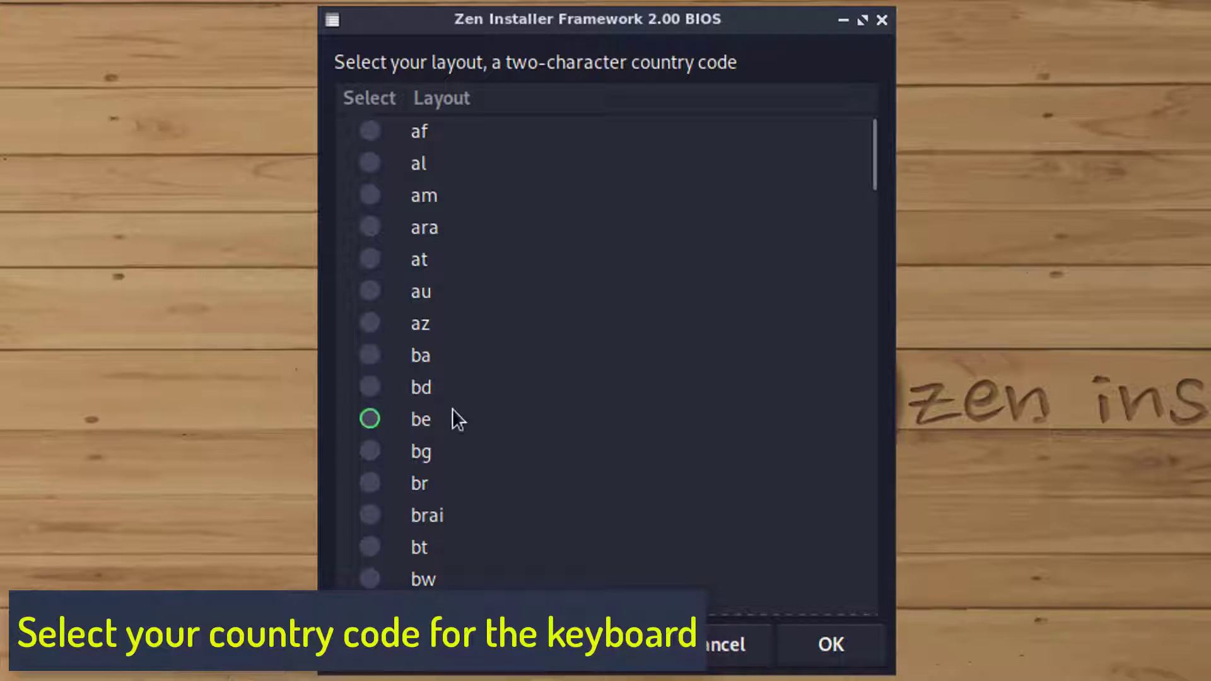
scroll(435, 459, down, 2)
scroll(454, 454, down, 4)
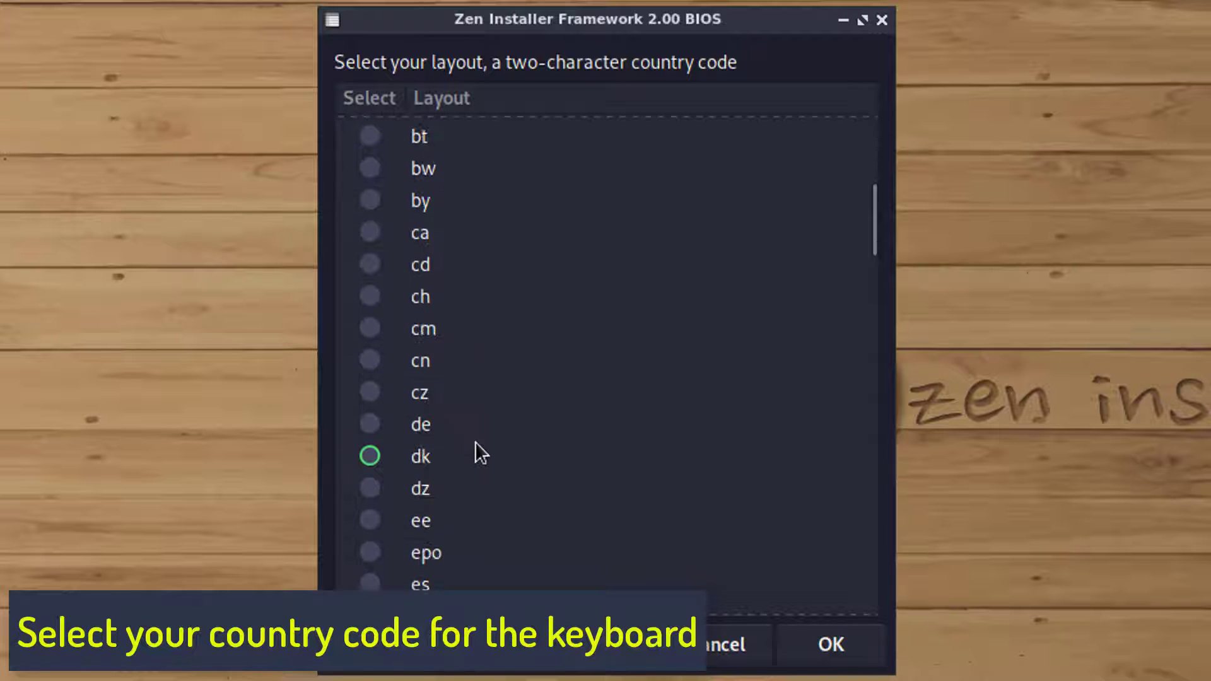
scroll(467, 447, down, 4)
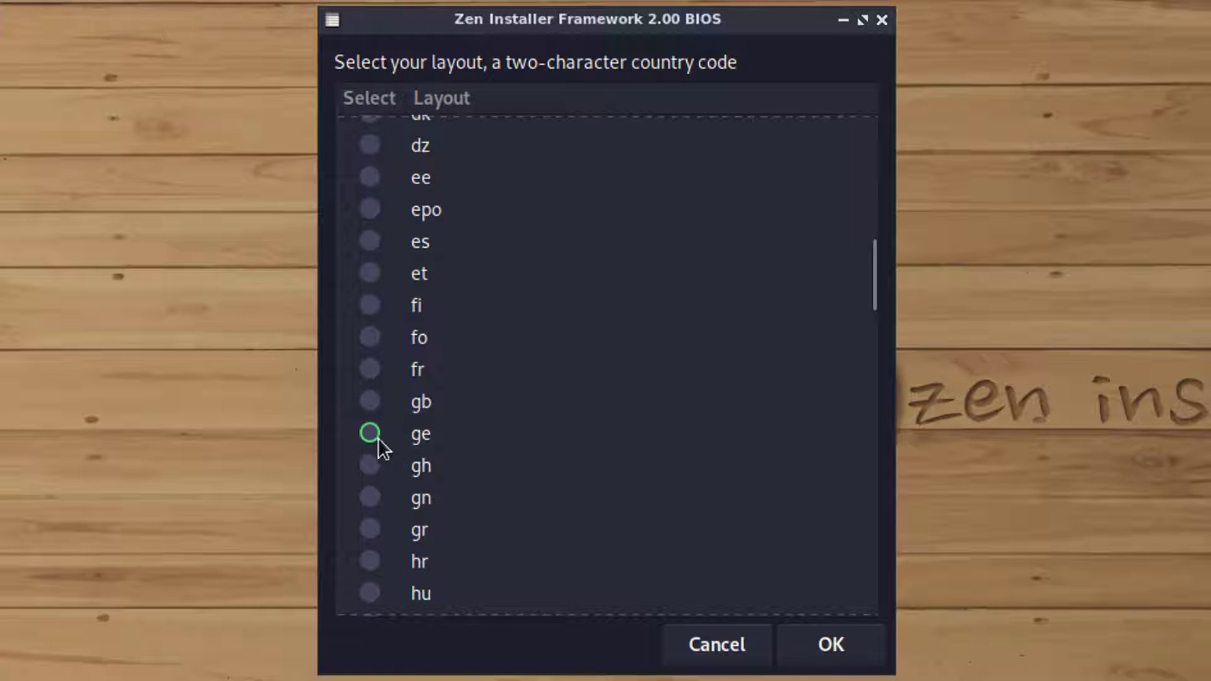
click(372, 401)
click(832, 642)
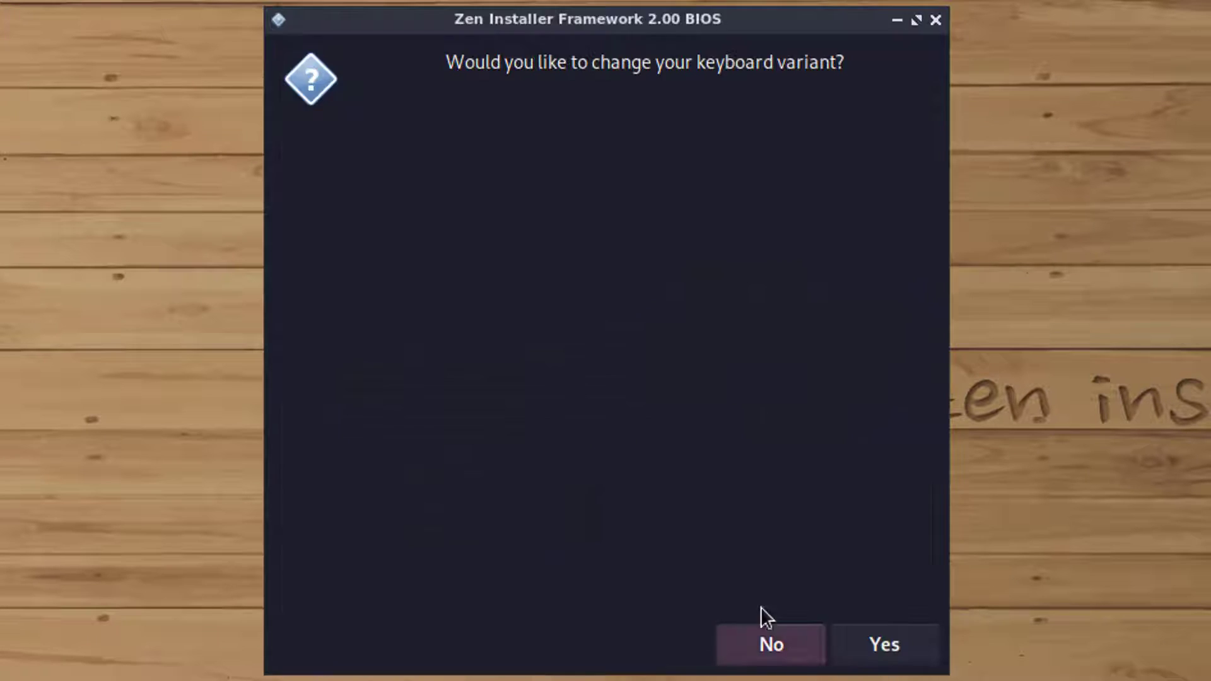
click(749, 656)
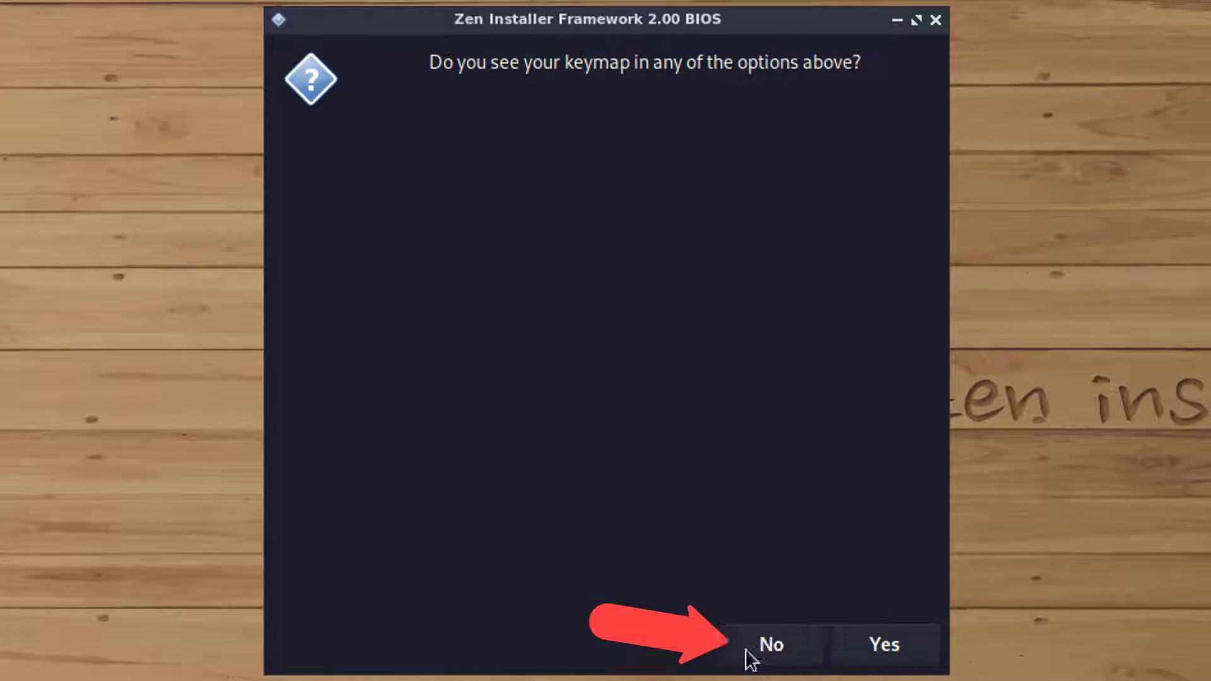
Step: Decline the suggested keymap options and select the us keymap from the full list
click(770, 644)
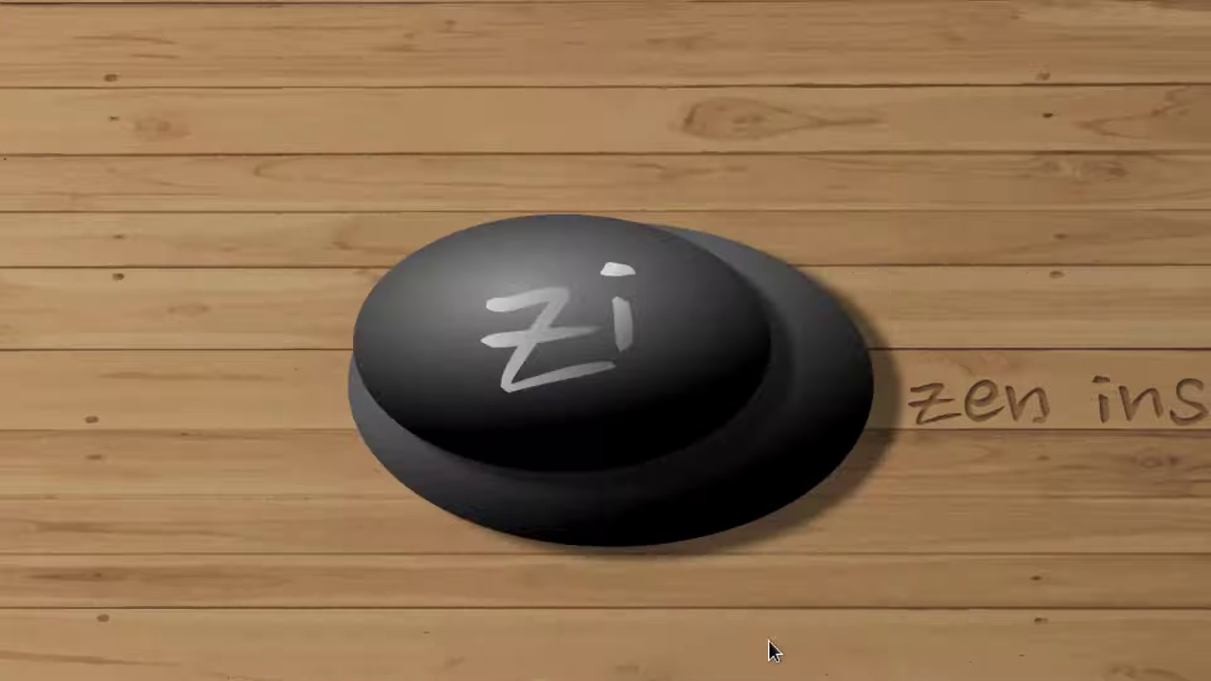
scroll(486, 533, down, 2)
scroll(483, 535, down, 20)
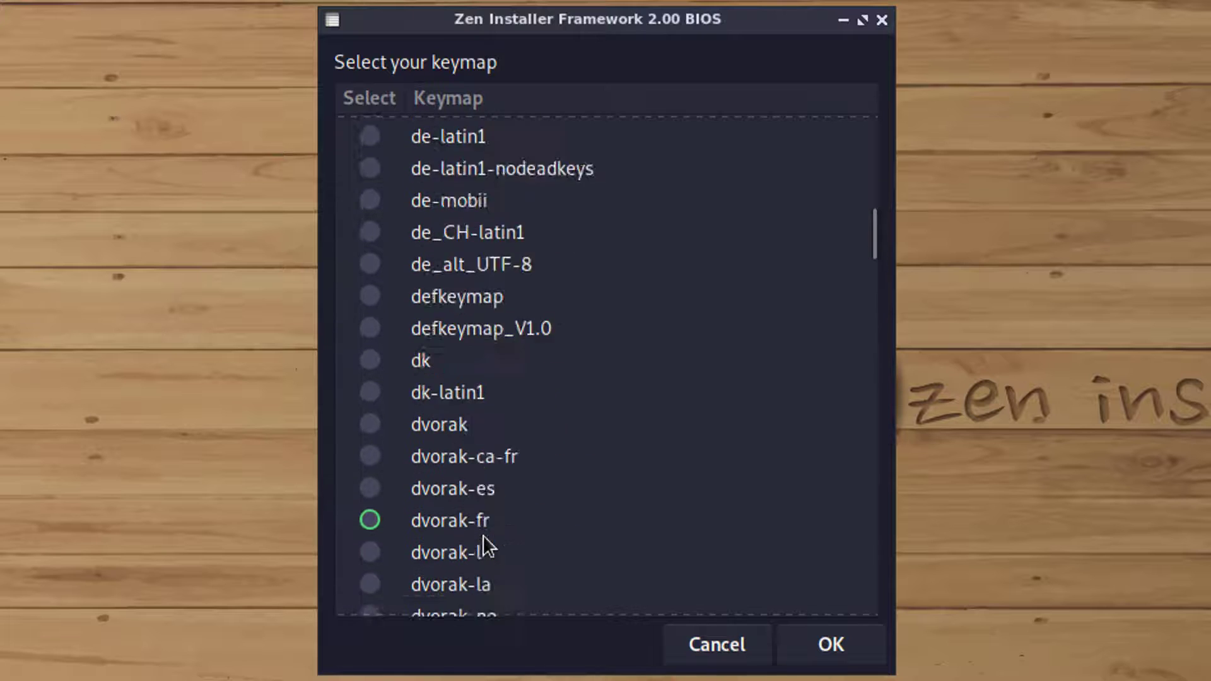
scroll(483, 535, down, 15)
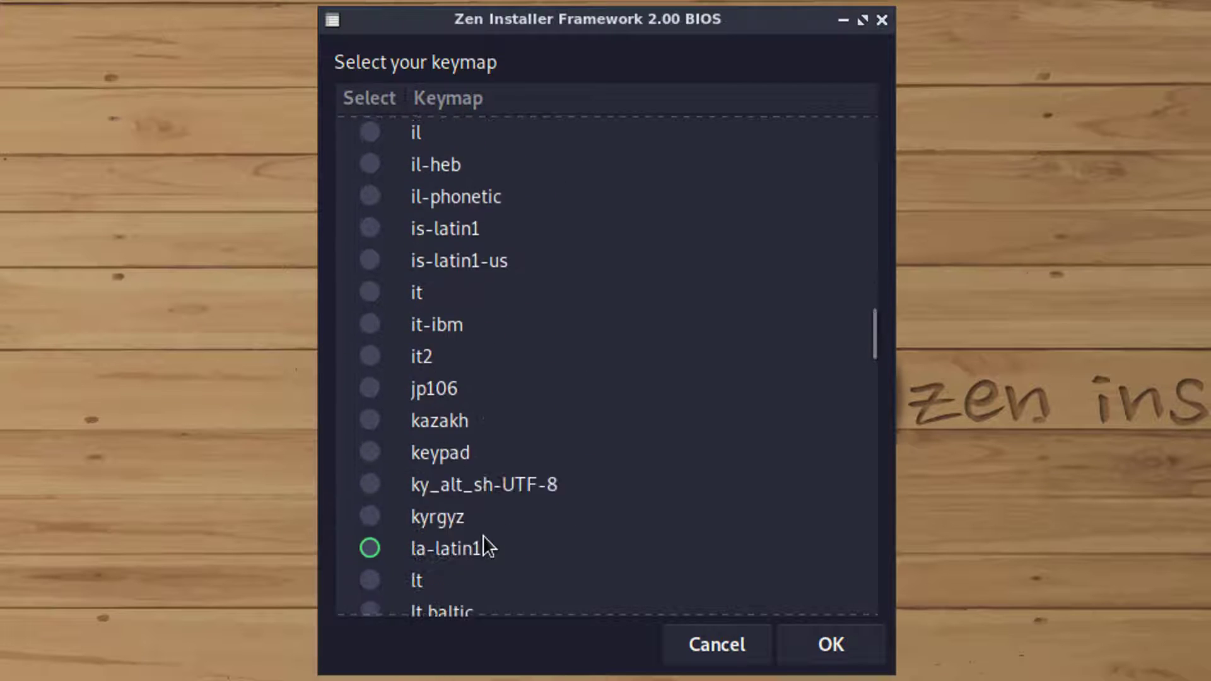
scroll(483, 535, down, 20)
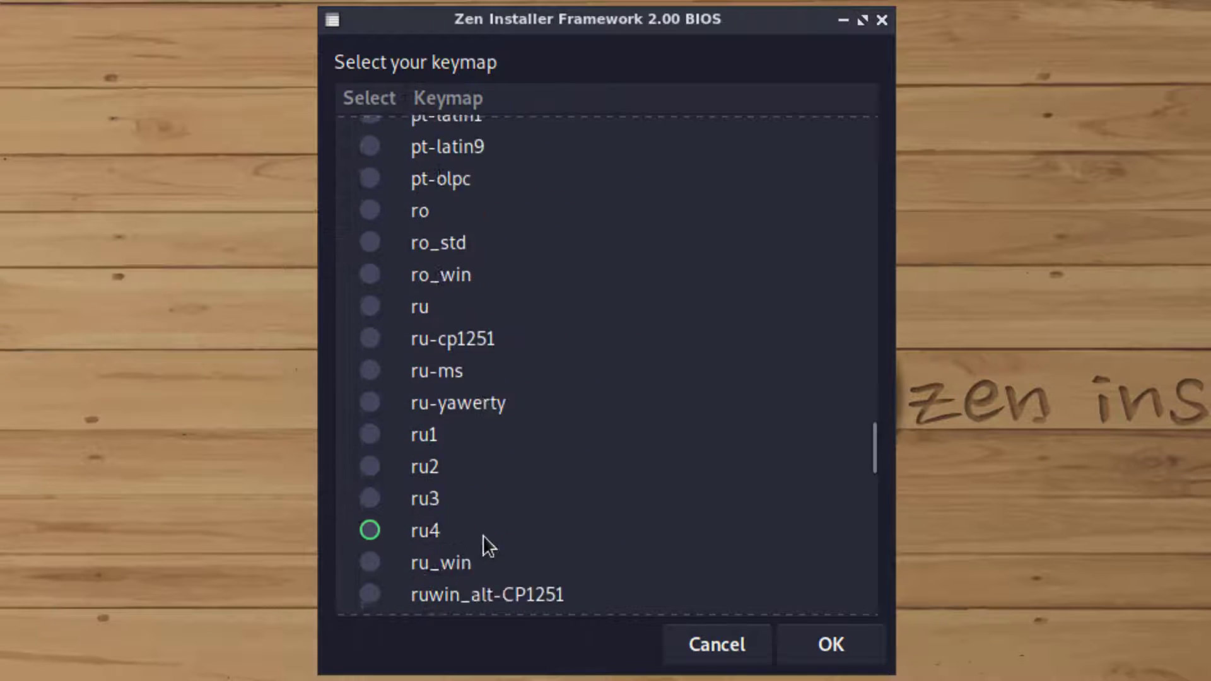
scroll(483, 535, down, 11)
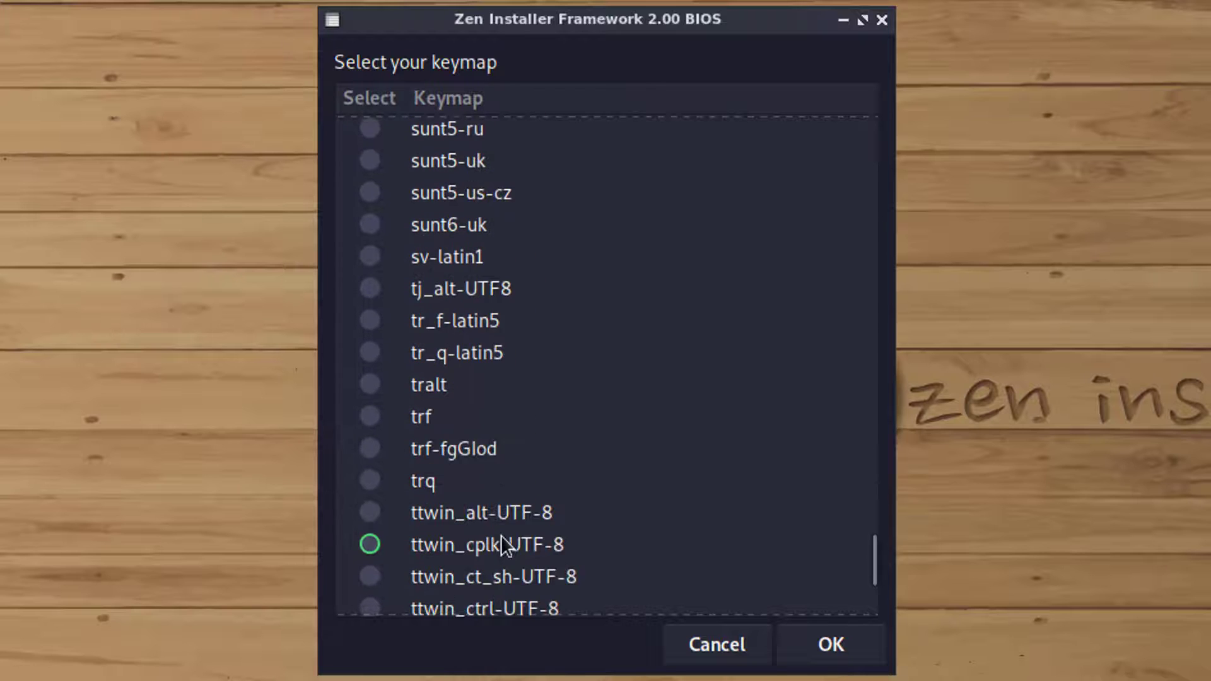
click(377, 473)
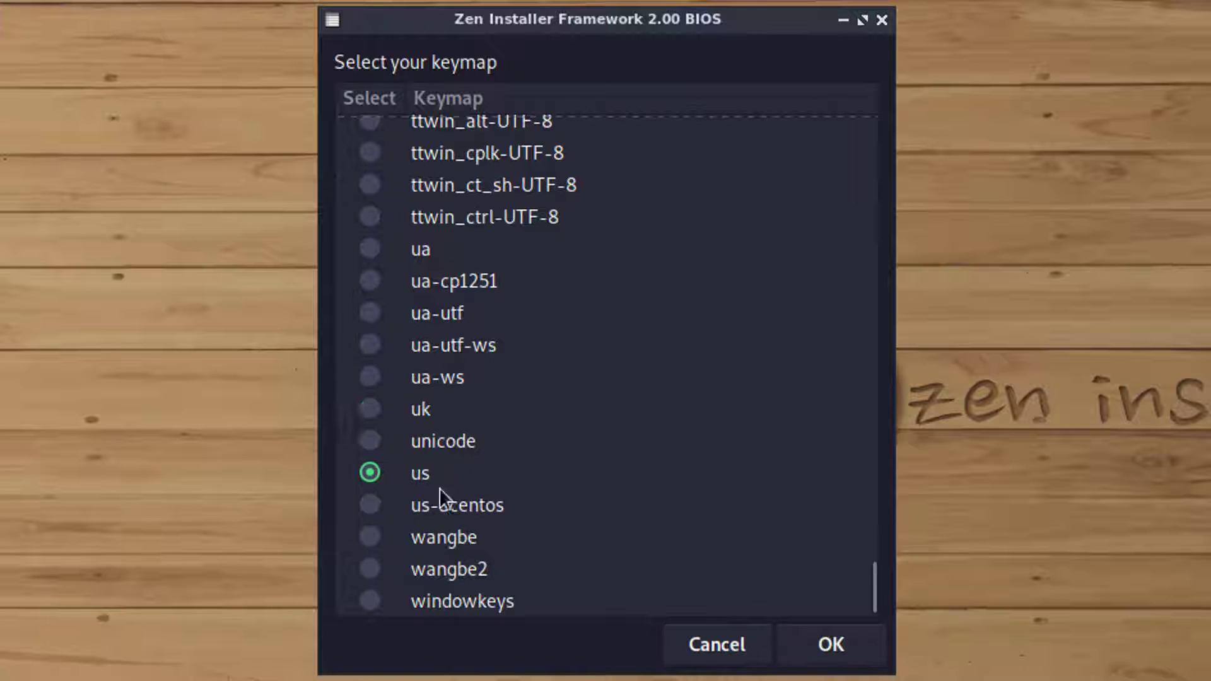
click(800, 628)
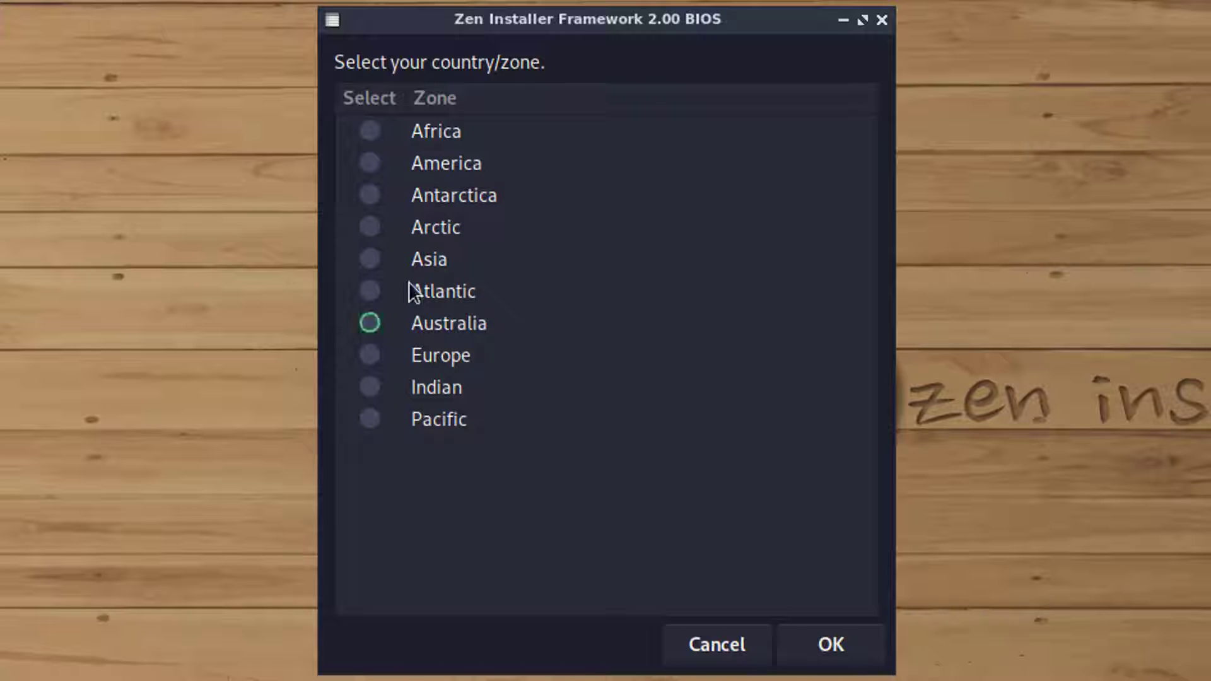
Step: Set the time zone to Europe with the London sub-zone and use UTC for the system time
click(369, 355)
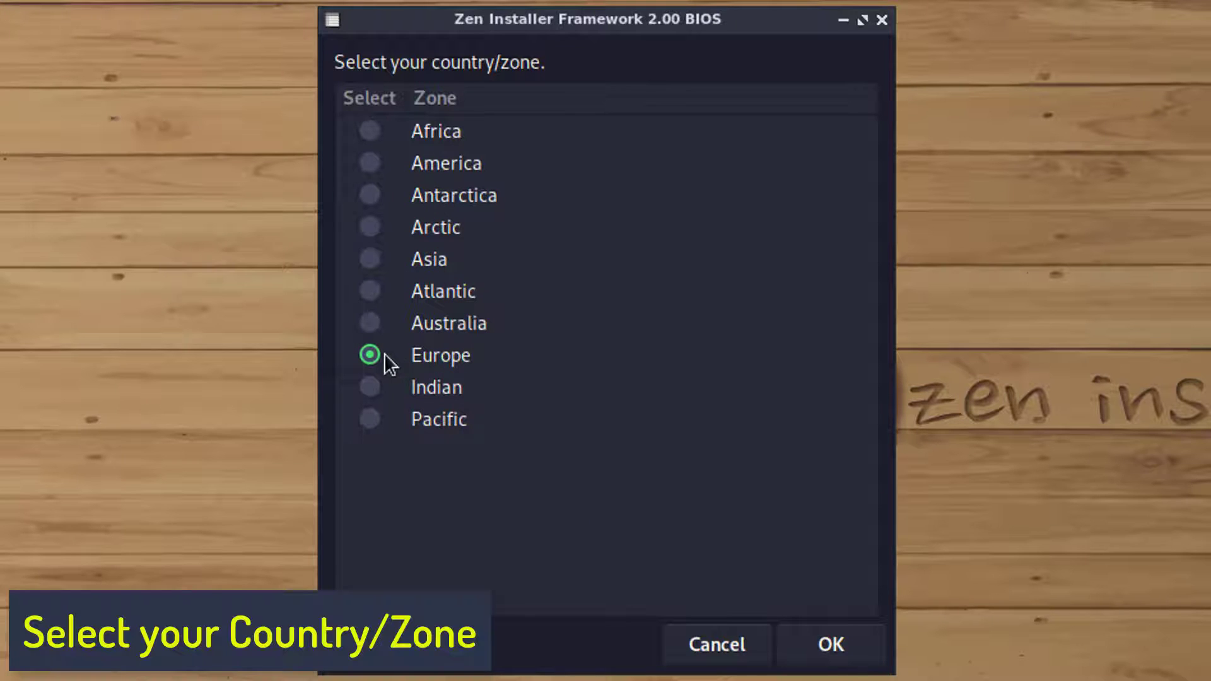
click(864, 625)
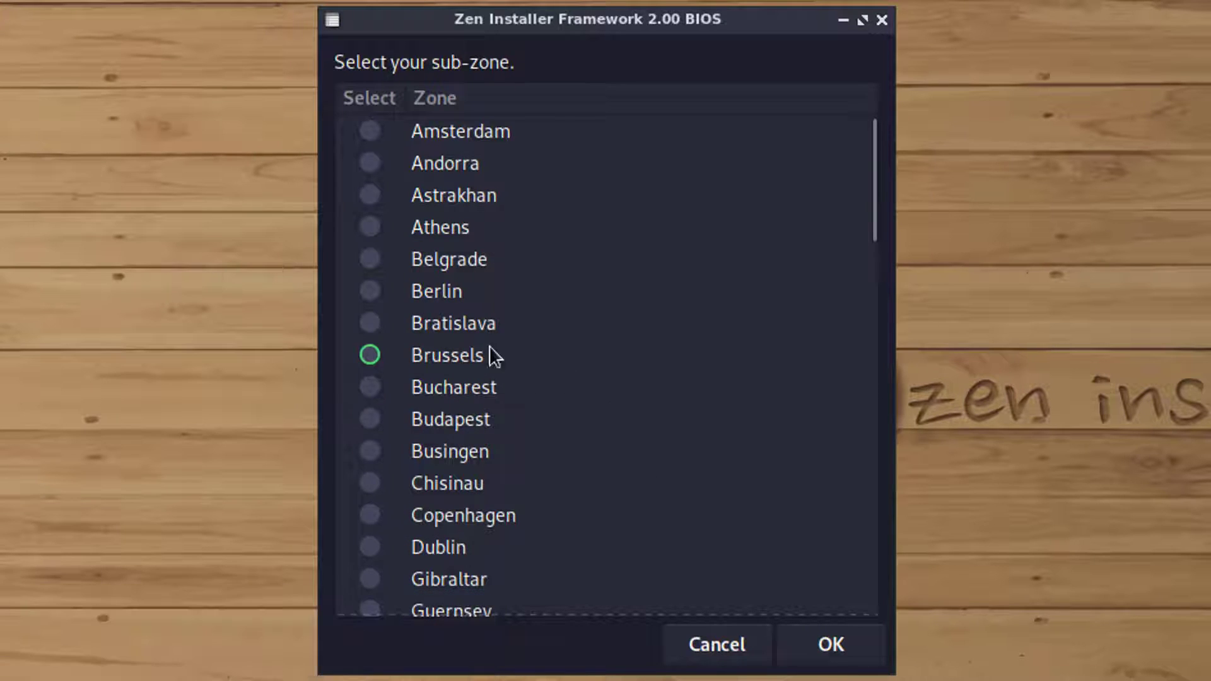
scroll(593, 441, down, 2)
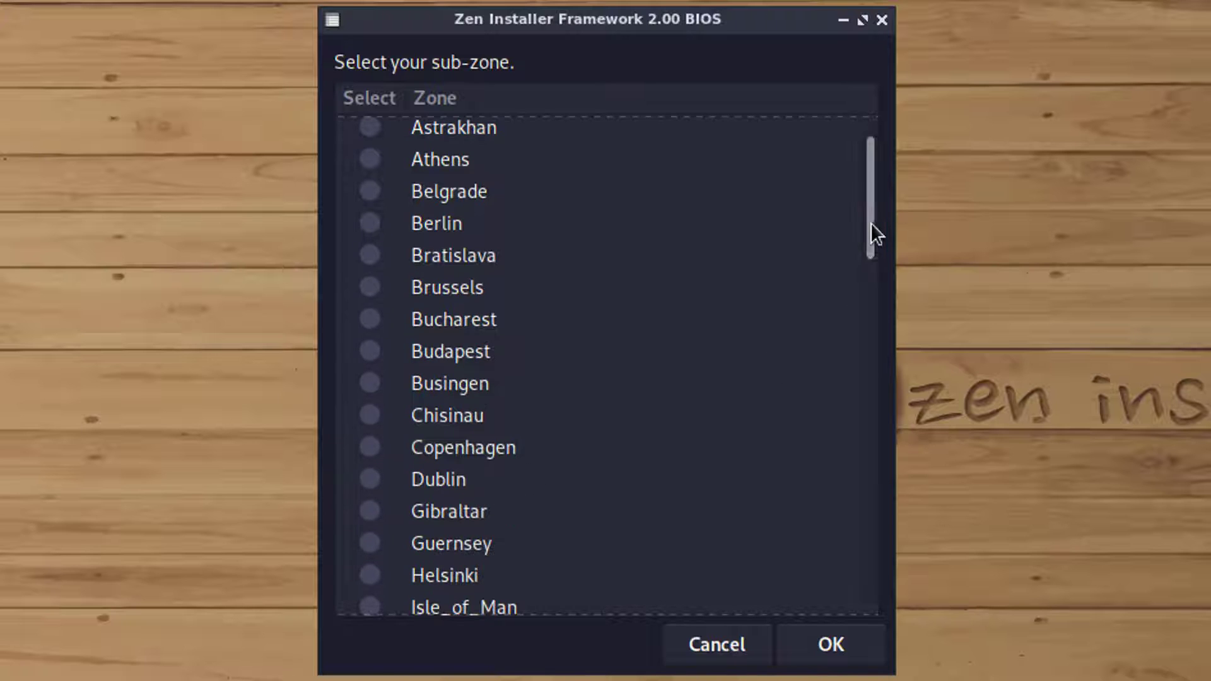
drag(873, 233, 852, 309)
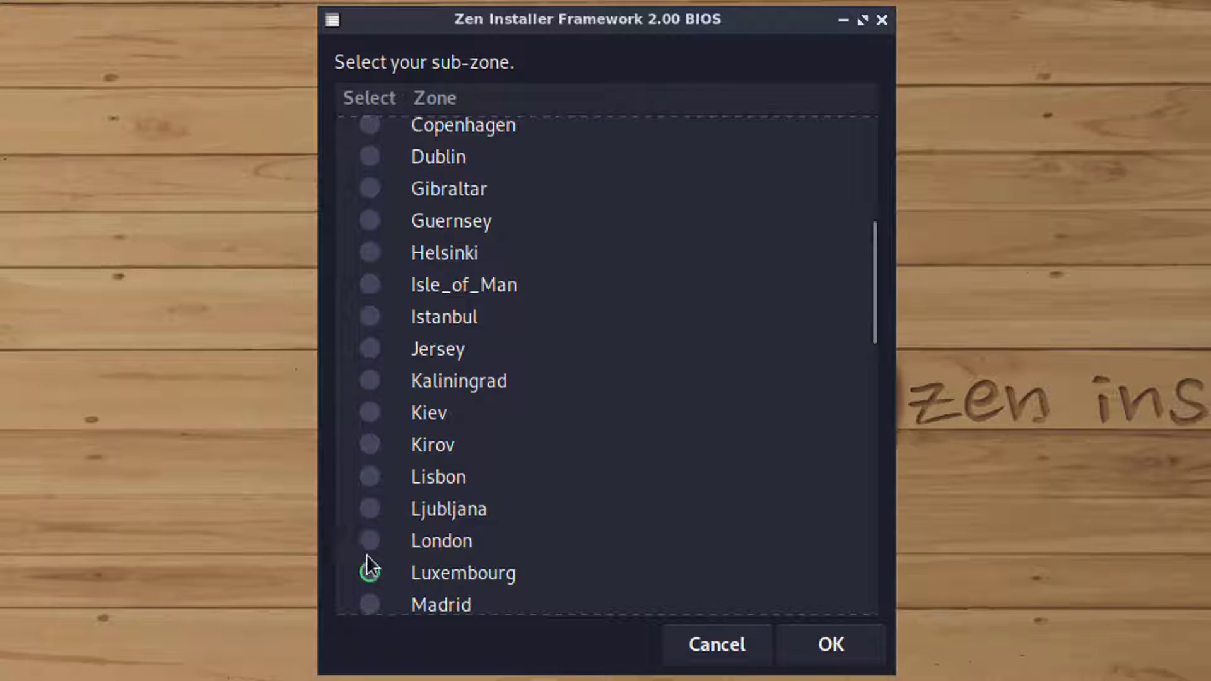
click(791, 641)
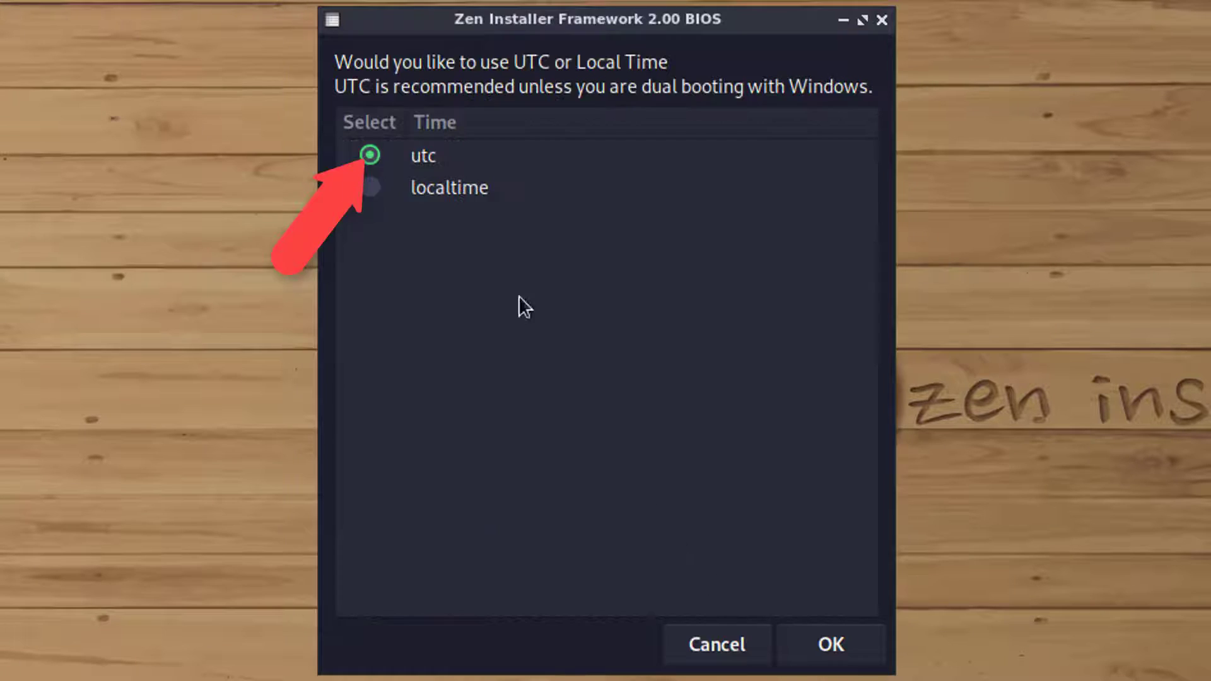
click(825, 636)
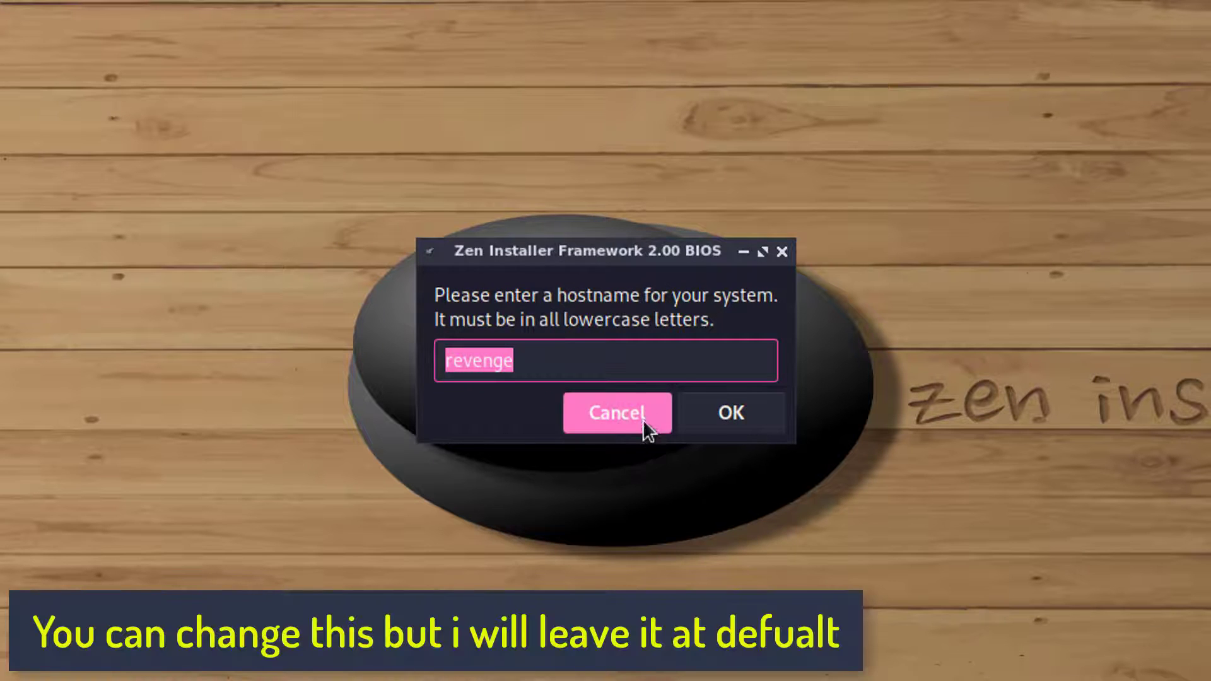
Step: Accept the default hostname revenge and enter a lowercase username for the new user
click(727, 414)
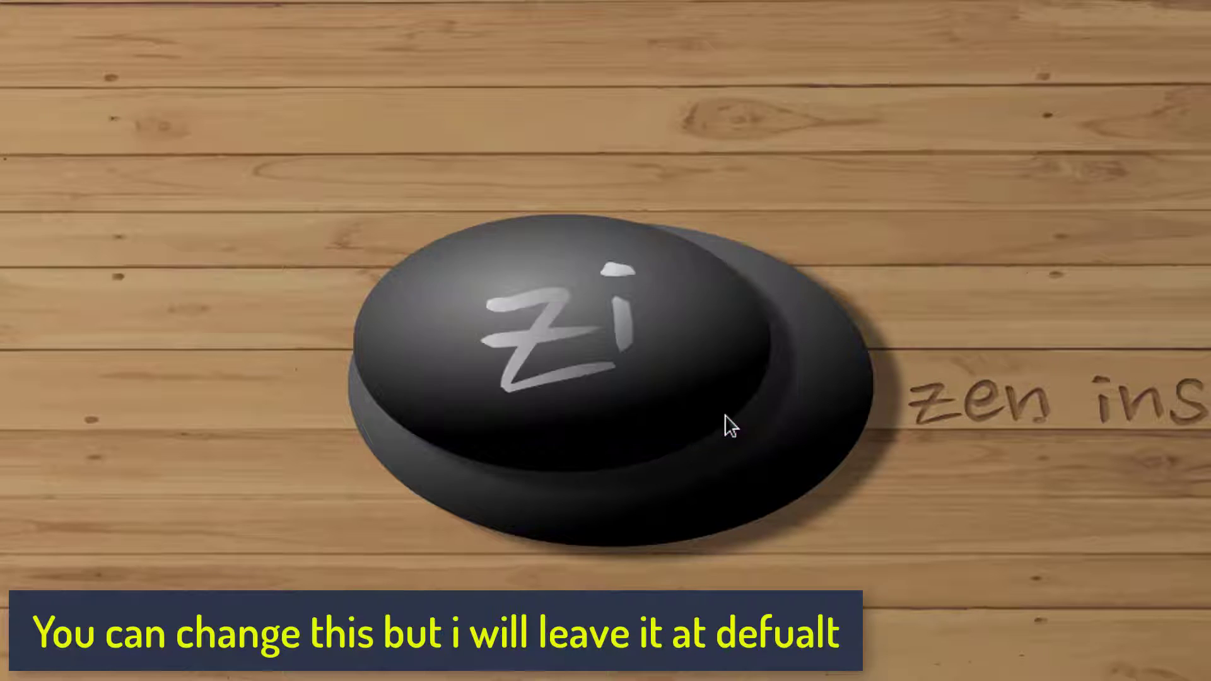
text(E)
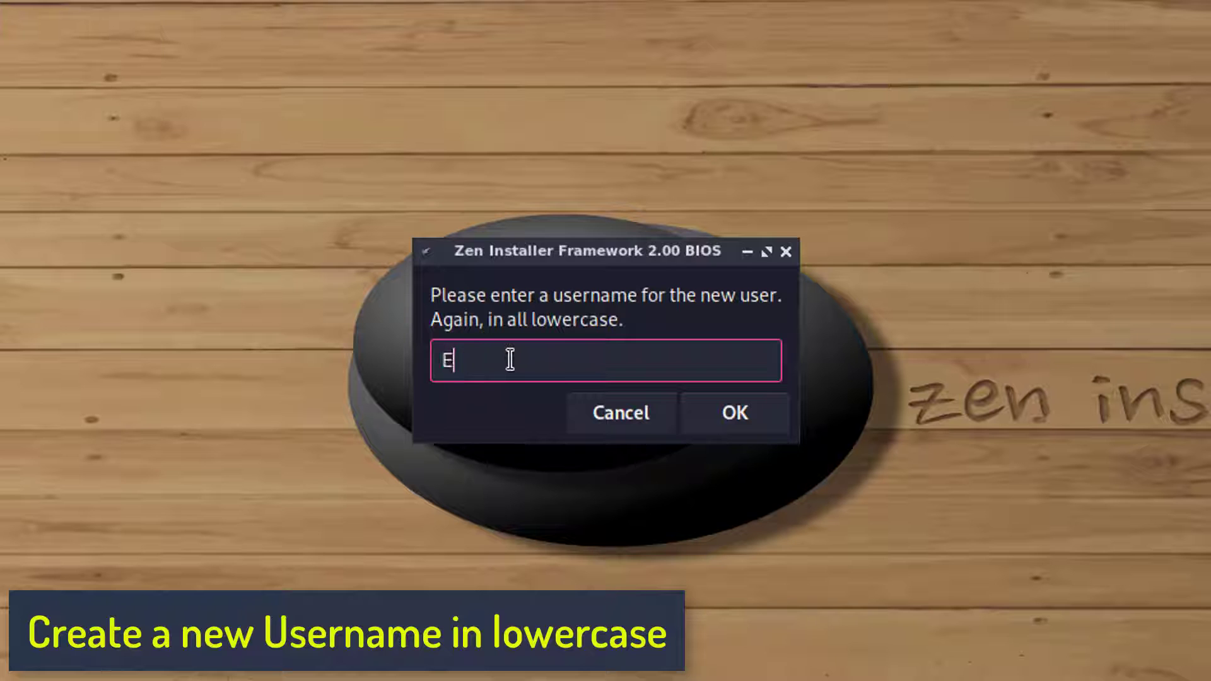
click(717, 411)
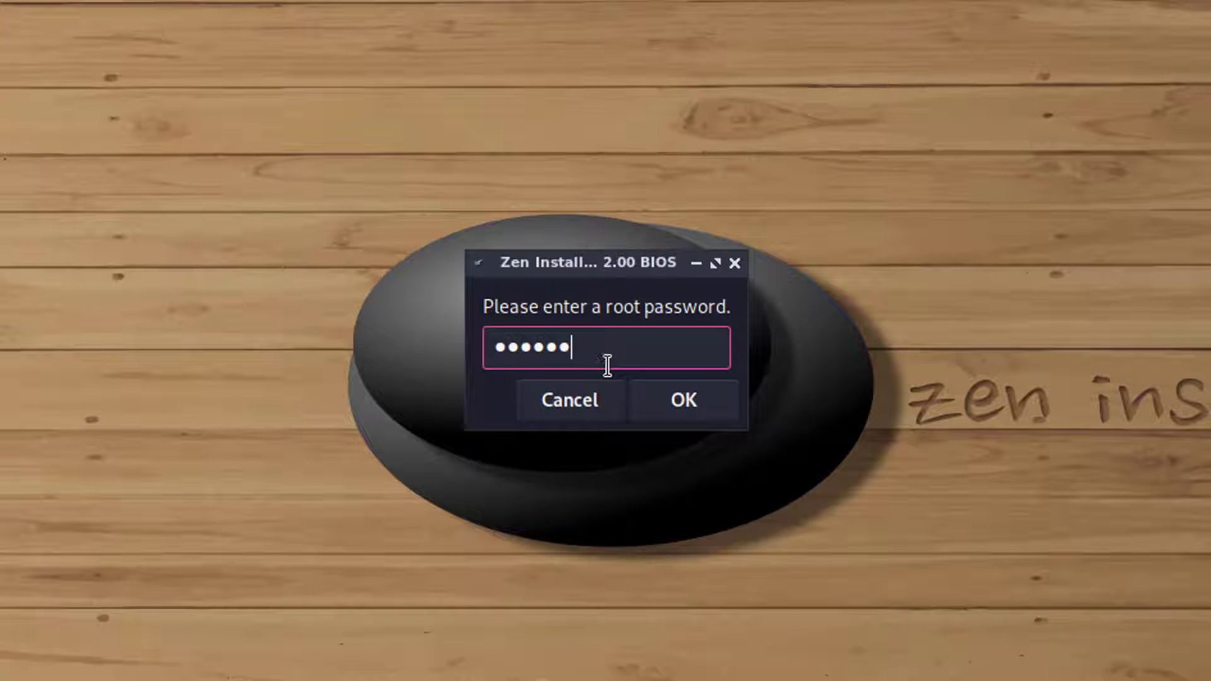
Step: Enter the root password and re-enter it to confirm
click(665, 396)
text(••)
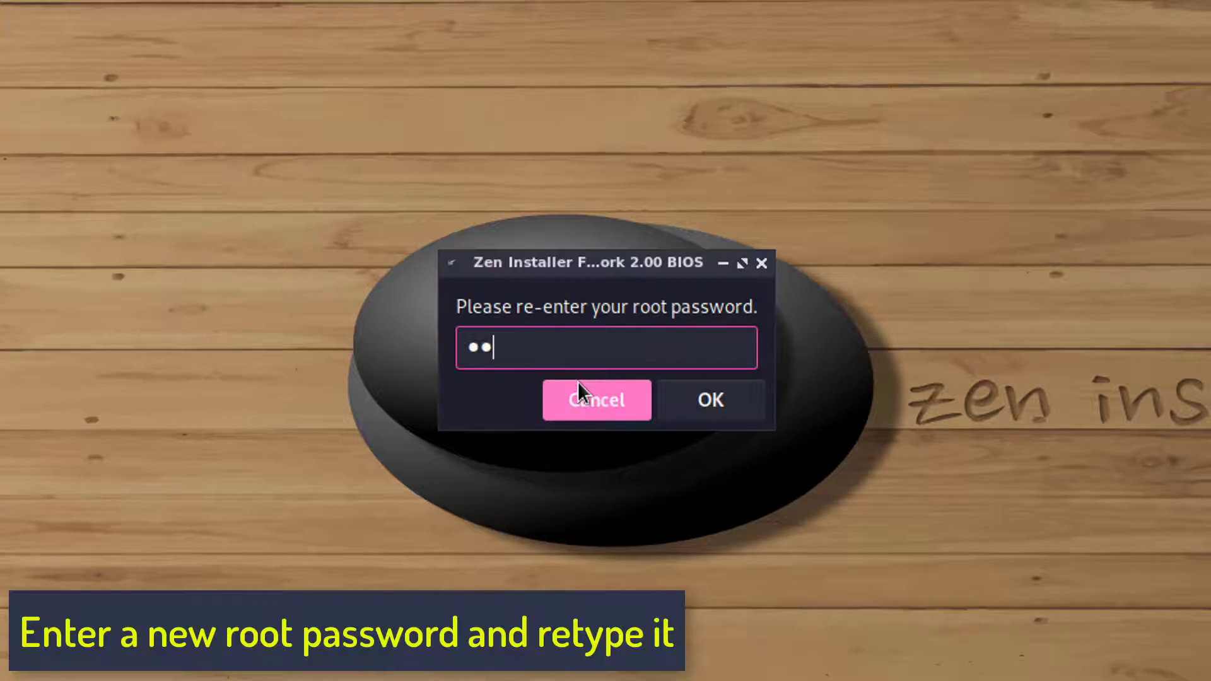
text(••••)
key(Return)
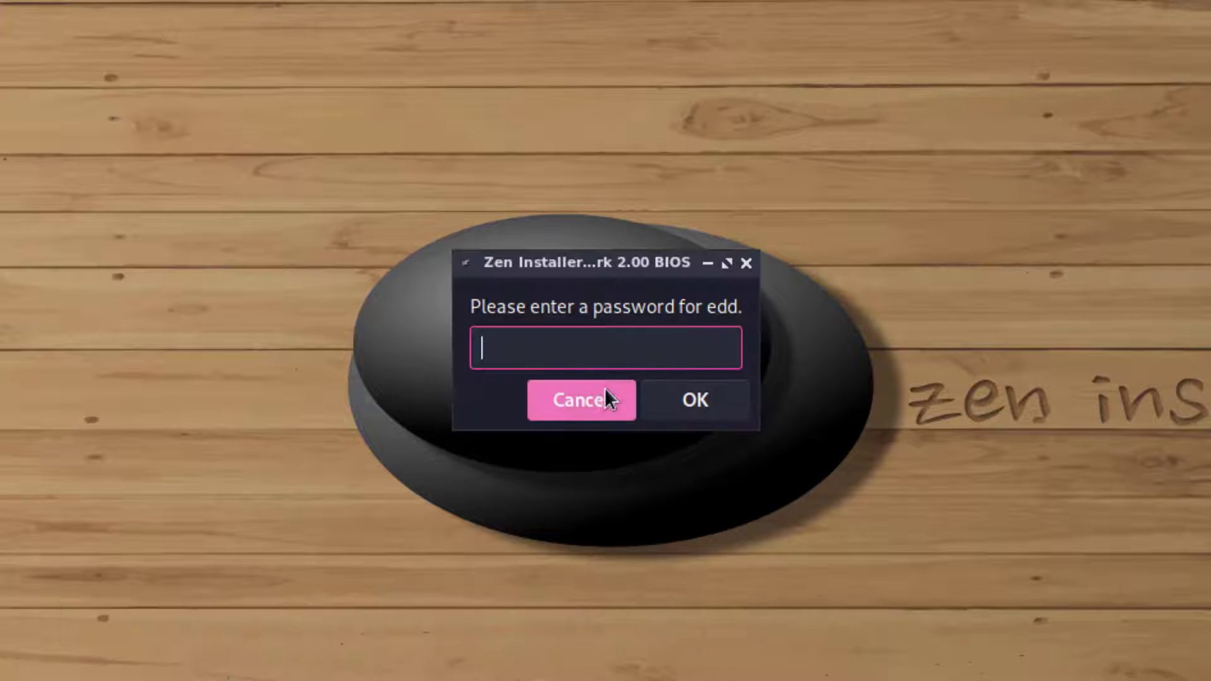
Step: Enter the new user's account password and re-enter it to confirm
text(••••••)
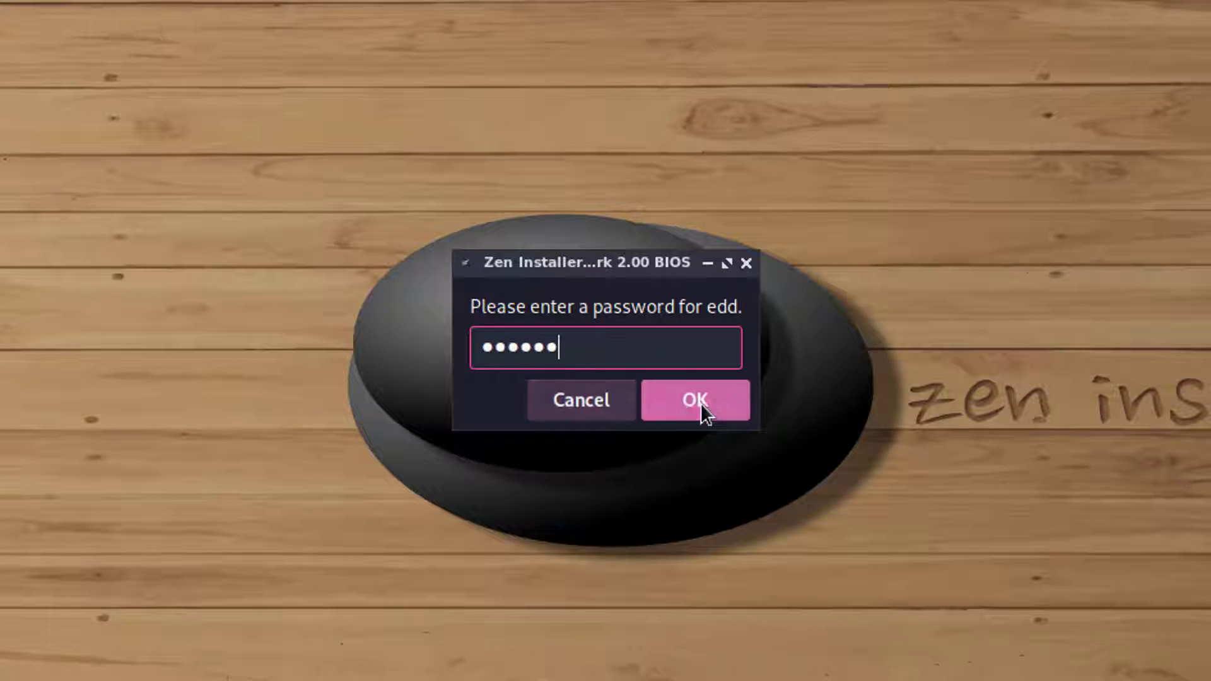
click(702, 403)
text(••••)
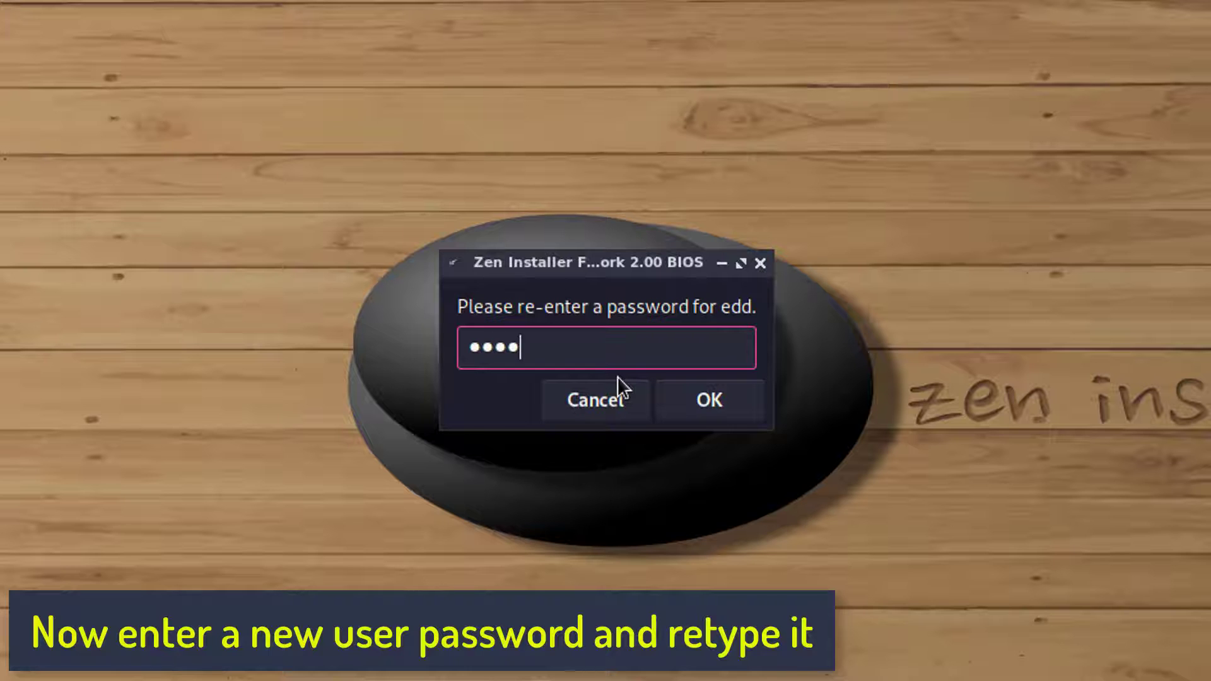
text(••)
click(694, 399)
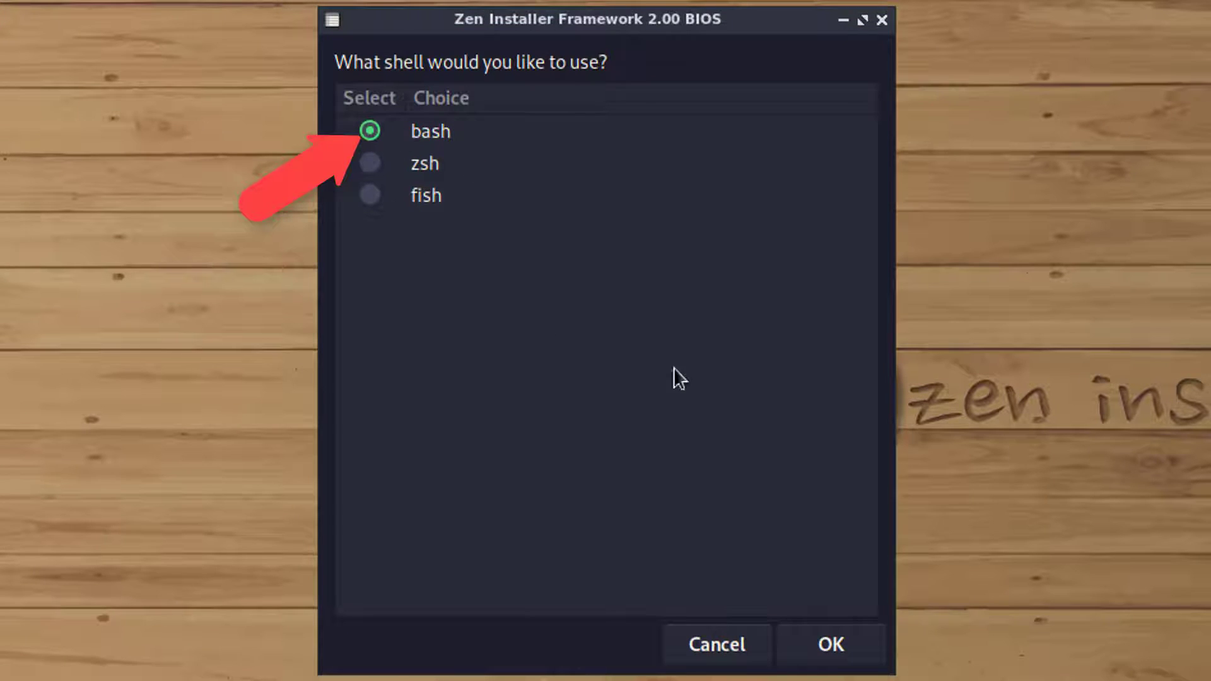
Step: Choose bash as the shell and the standard linux kernel for the installation
click(836, 647)
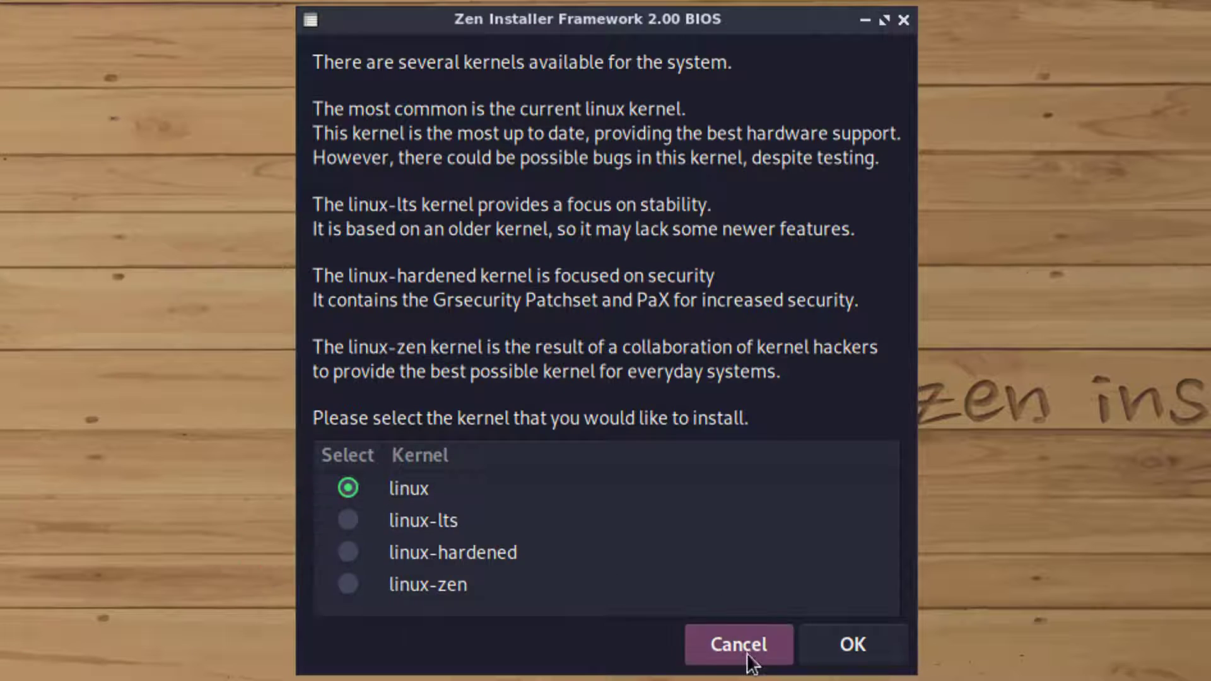
click(853, 644)
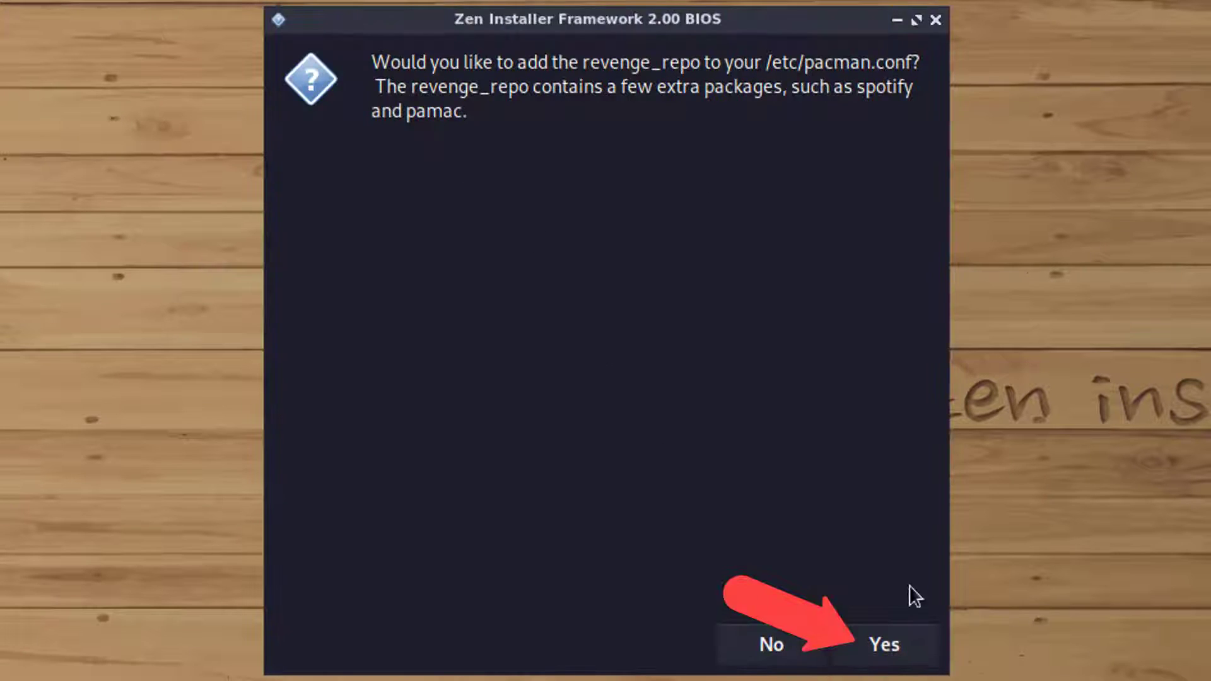
Step: Add the revenge_repo to /etc/pacman.conf and enable the multilib repositories
click(890, 641)
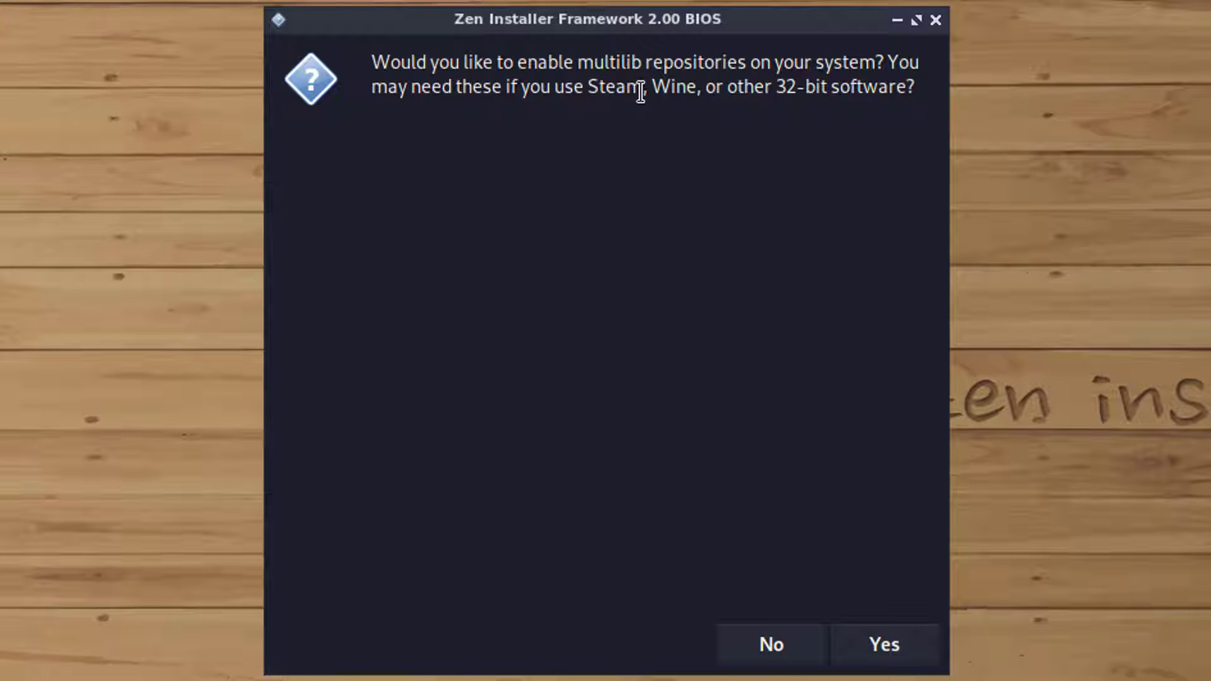
click(890, 644)
click(914, 630)
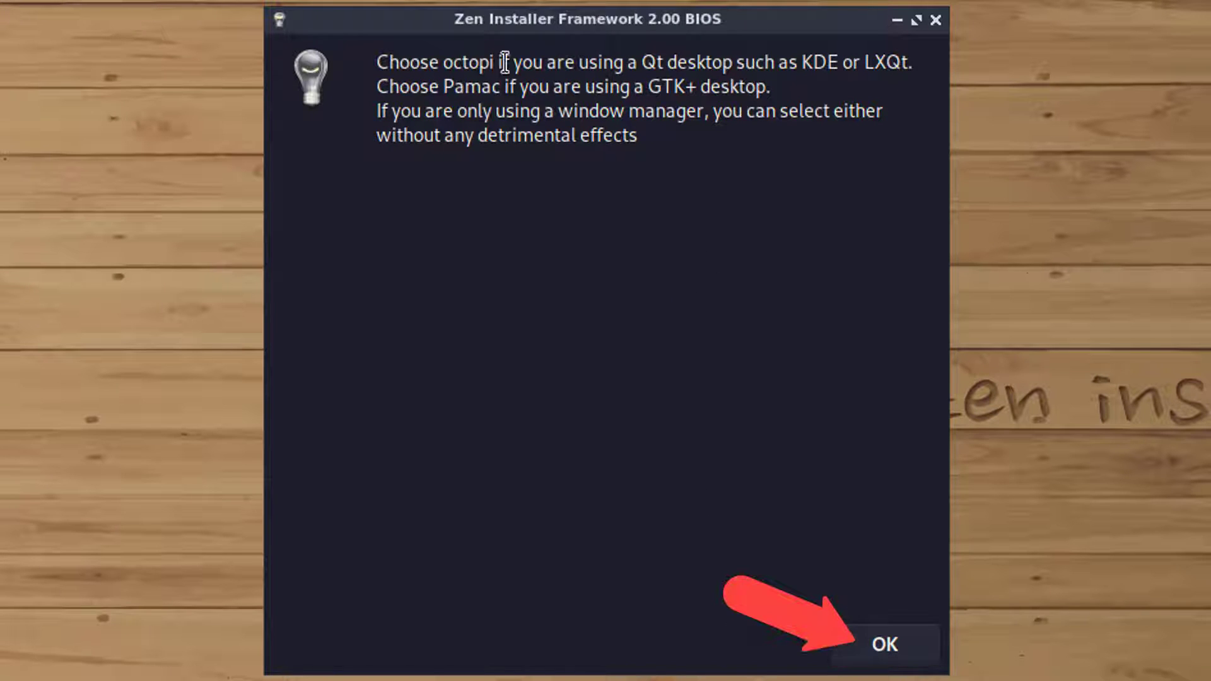
Step: Examine the advice on choosing between octopi and Pamac for the desktop type
drag(377, 61, 921, 68)
click(883, 111)
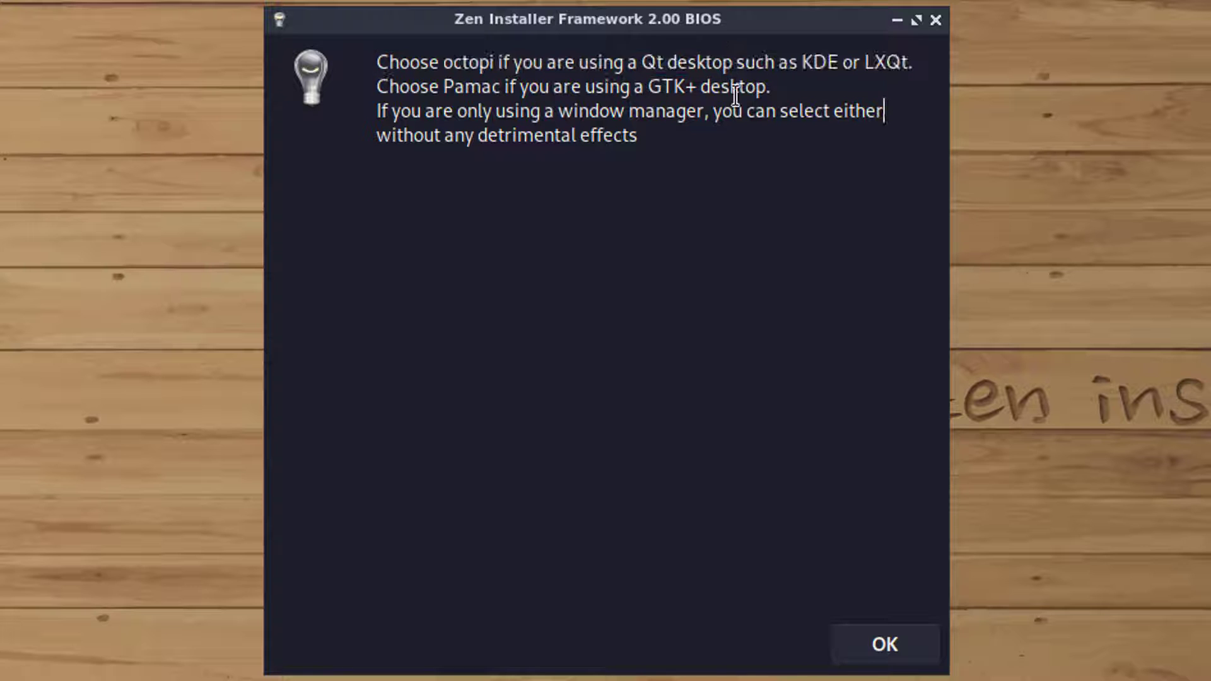
Step: Choose octopi as the package manager to install and accept the prompts that follow
click(906, 650)
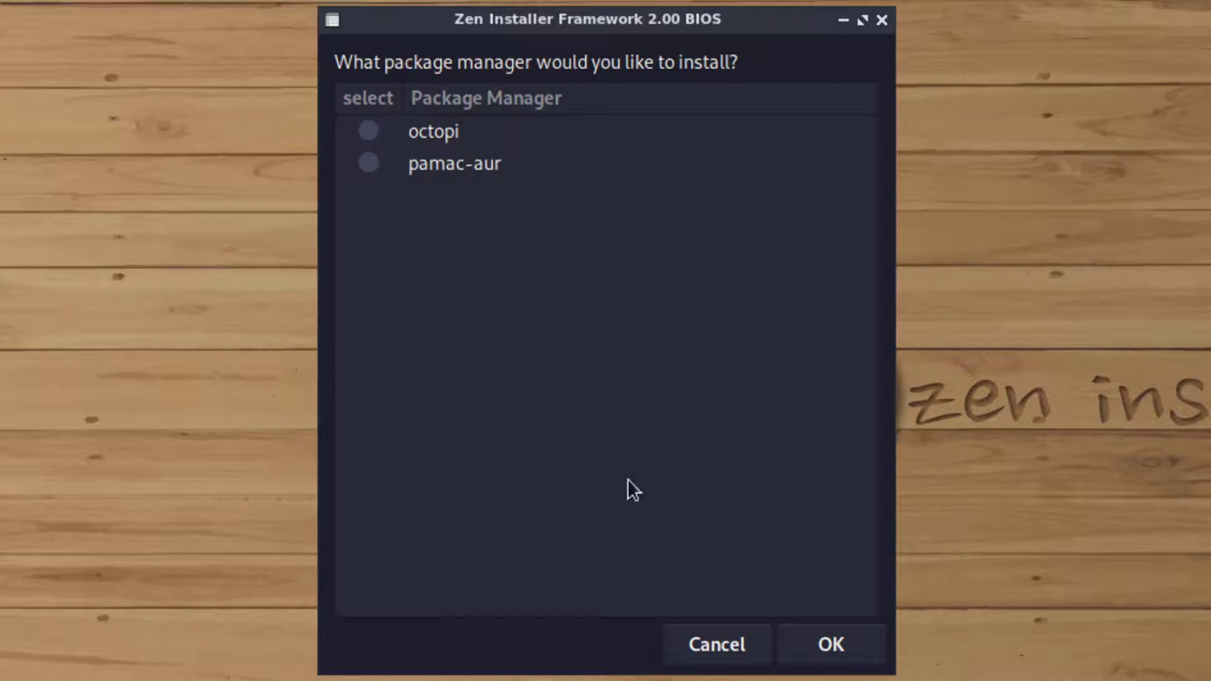
click(822, 645)
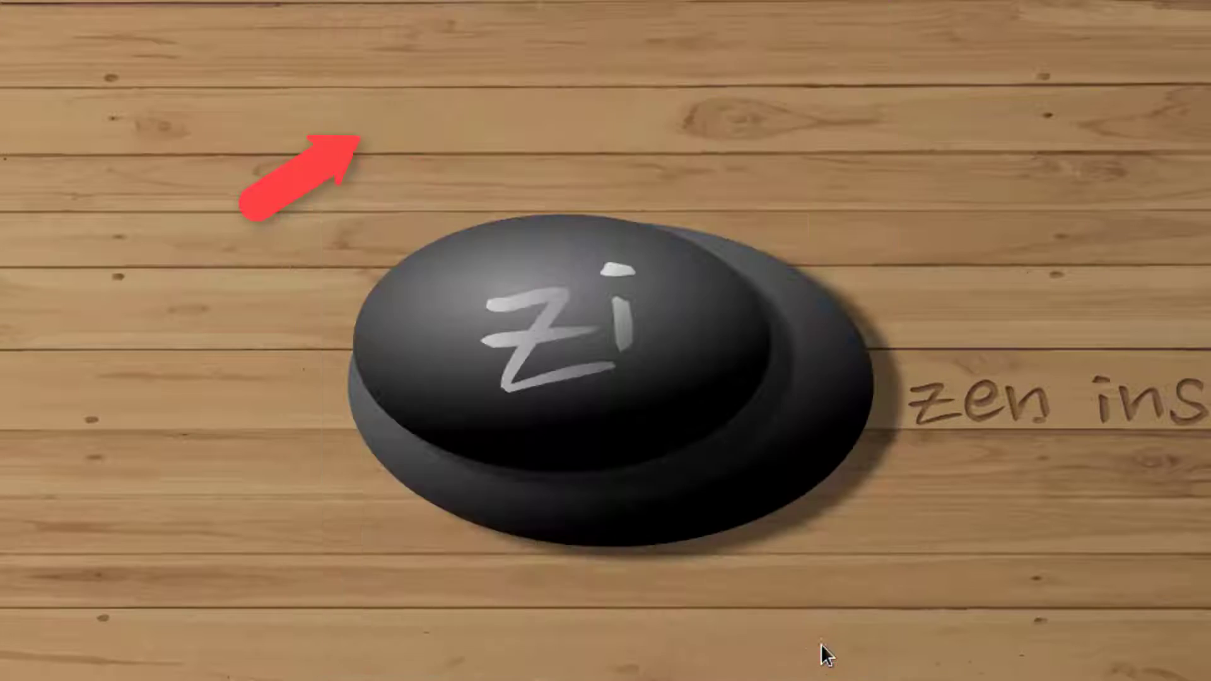
click(870, 641)
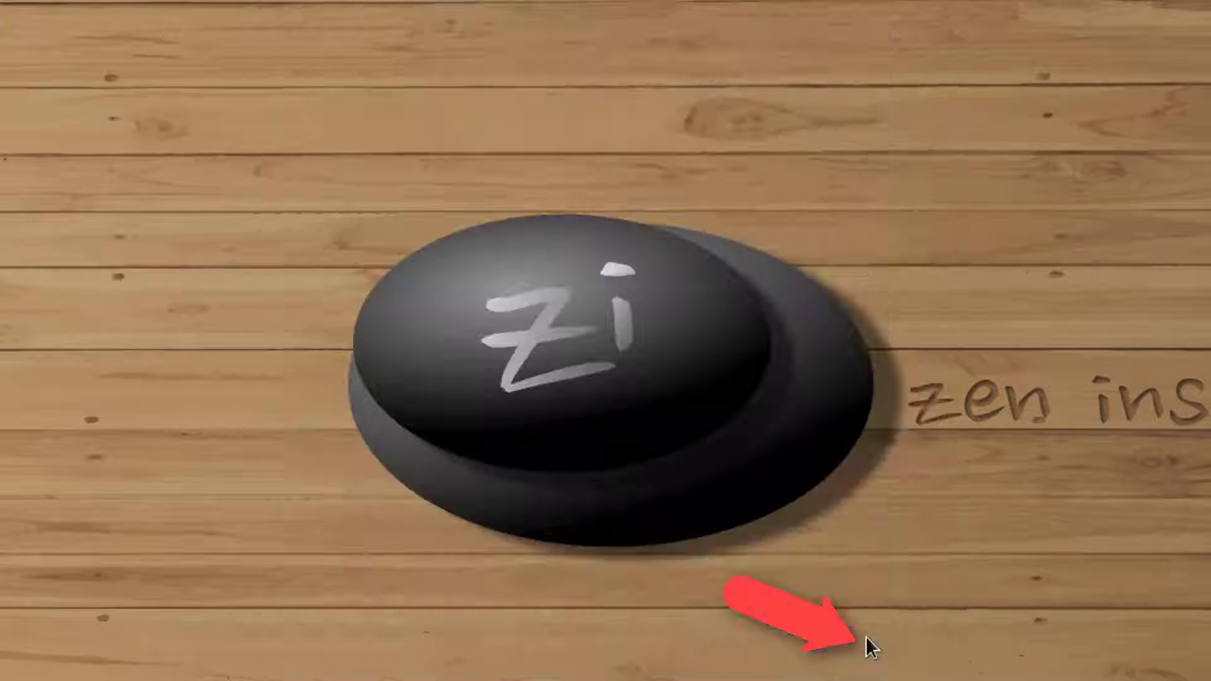
click(863, 651)
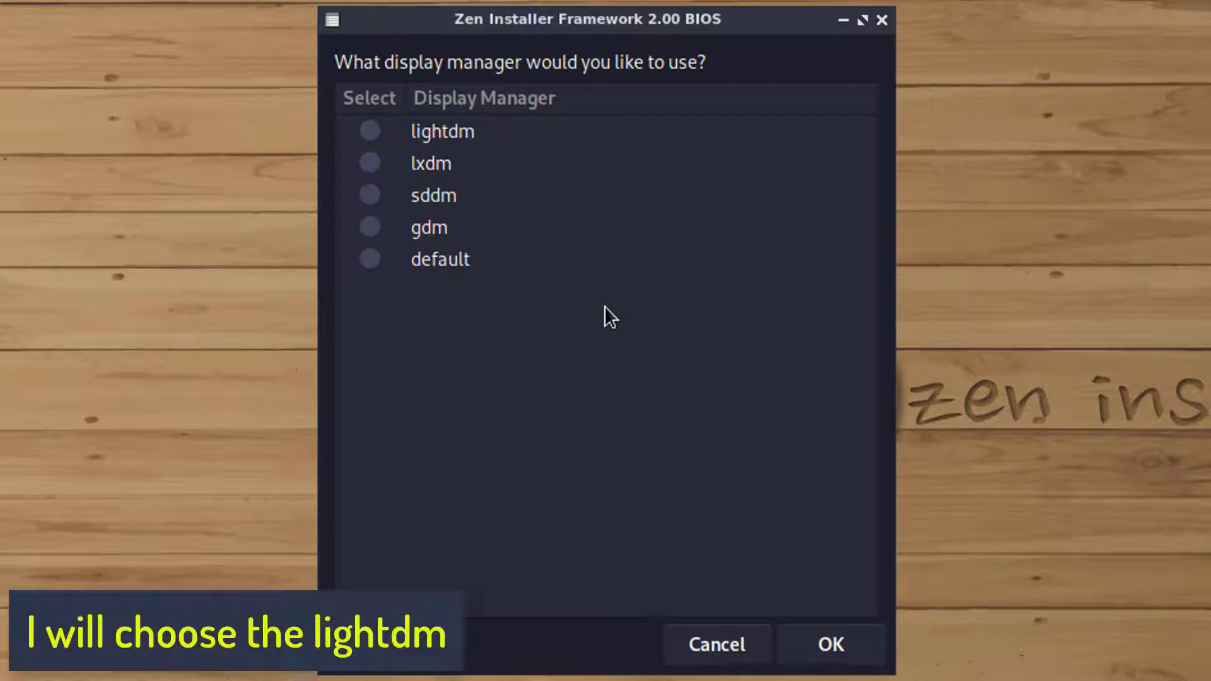
Step: Choose lightdm as the display manager and plasma kde-applications as the desktop to install
click(367, 134)
click(823, 644)
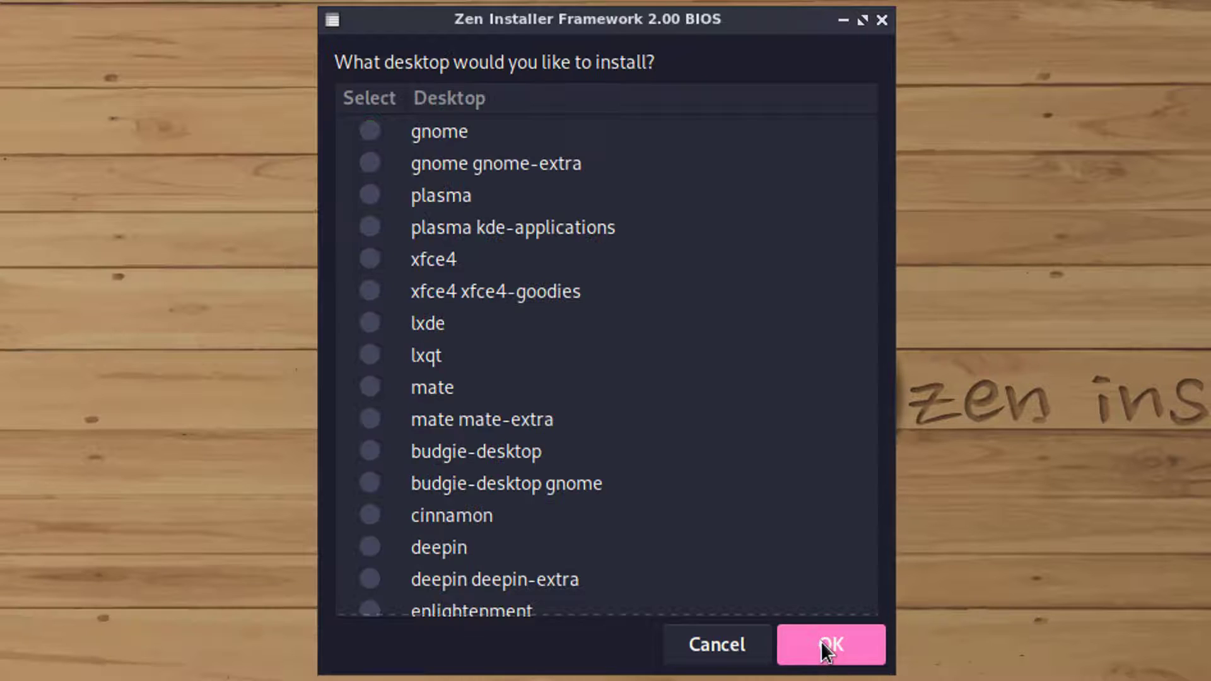
click(369, 226)
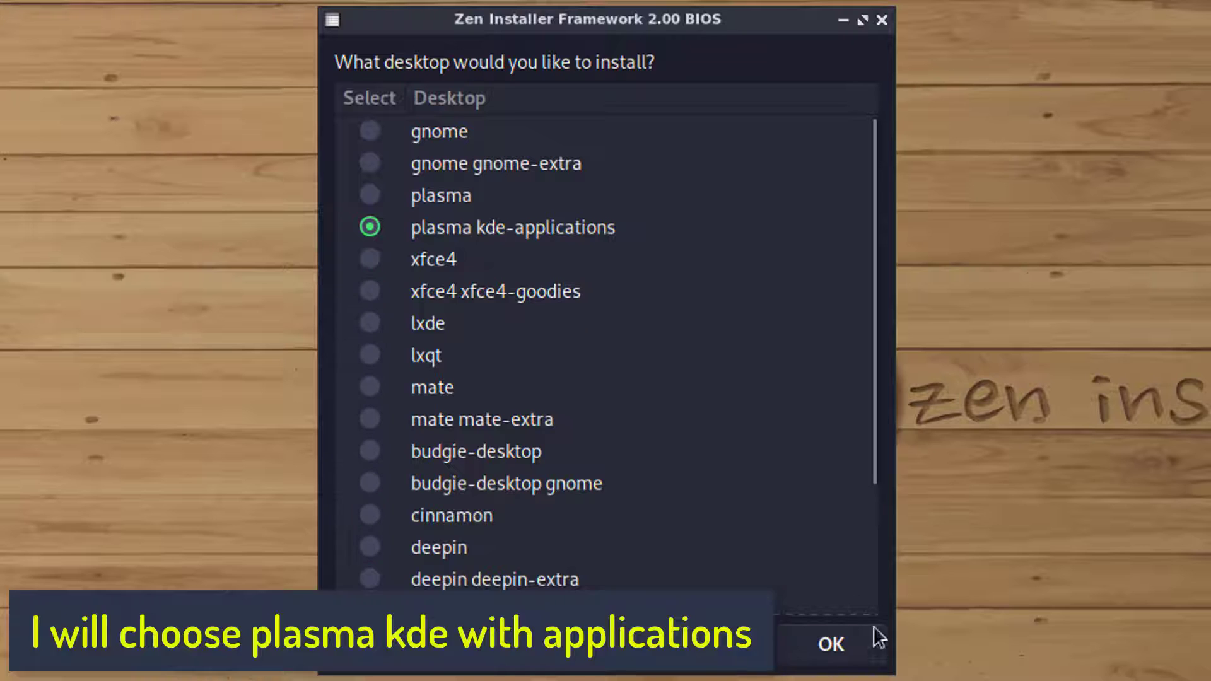
click(853, 654)
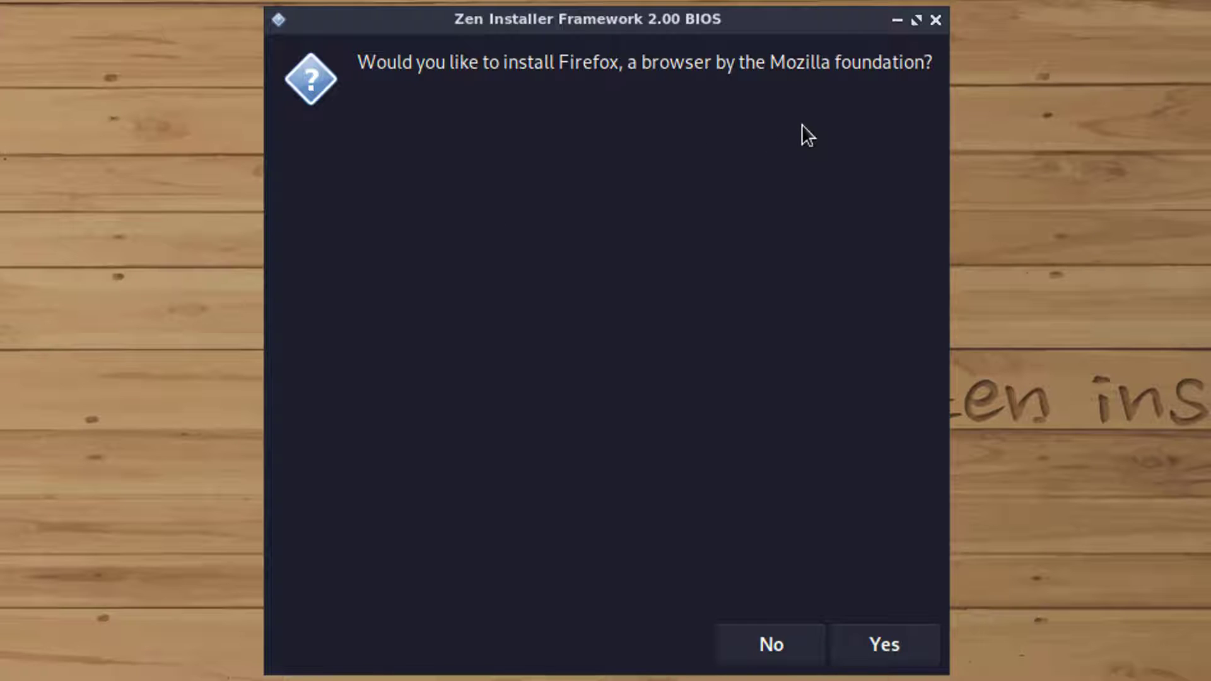
Step: Include the Firefox browser in the installation with the firefox-i18n-en-gb language pack
click(884, 654)
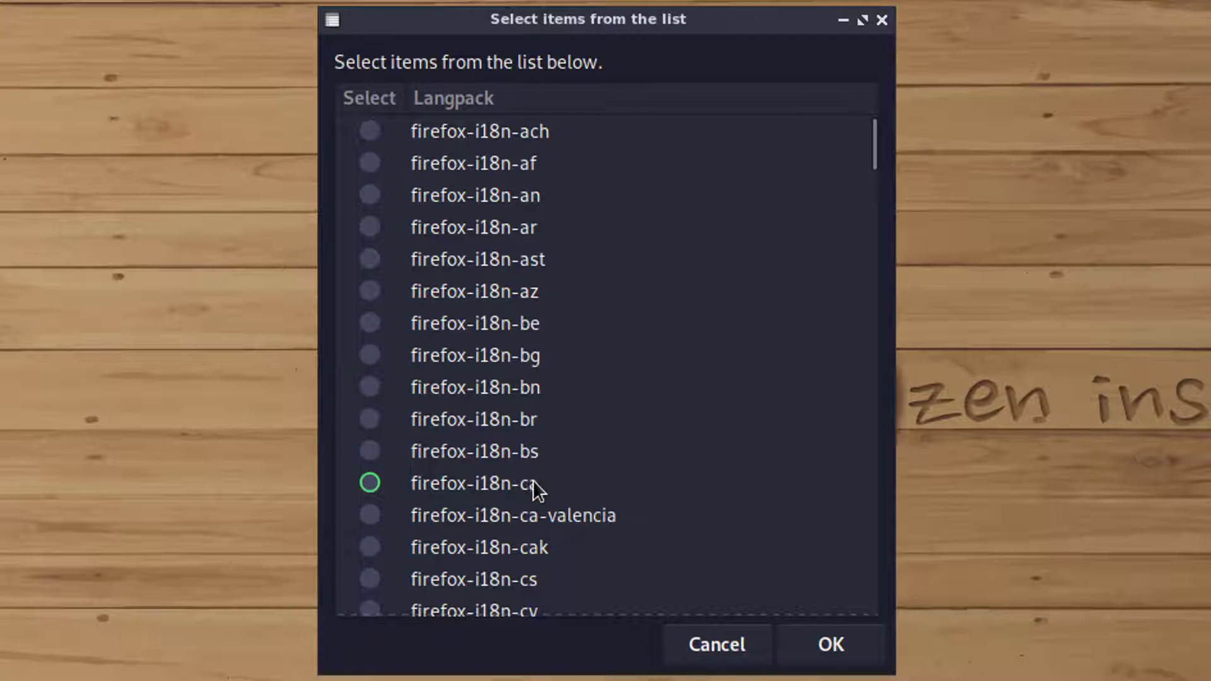
drag(871, 154, 869, 184)
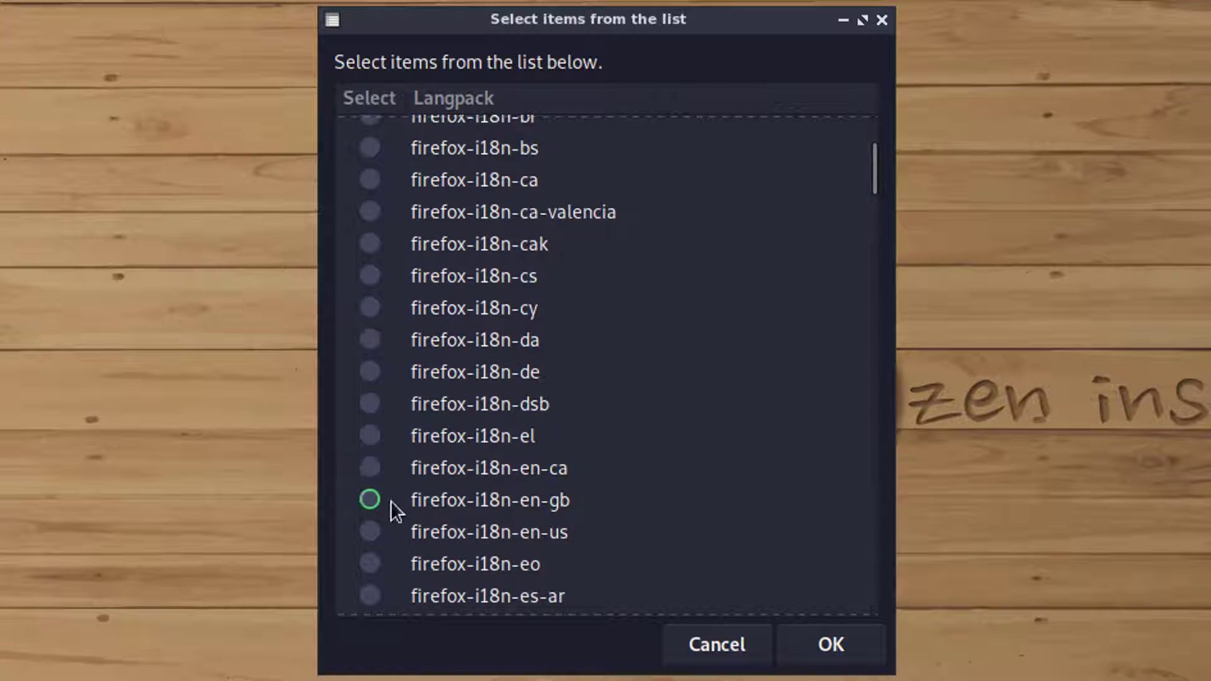
click(820, 638)
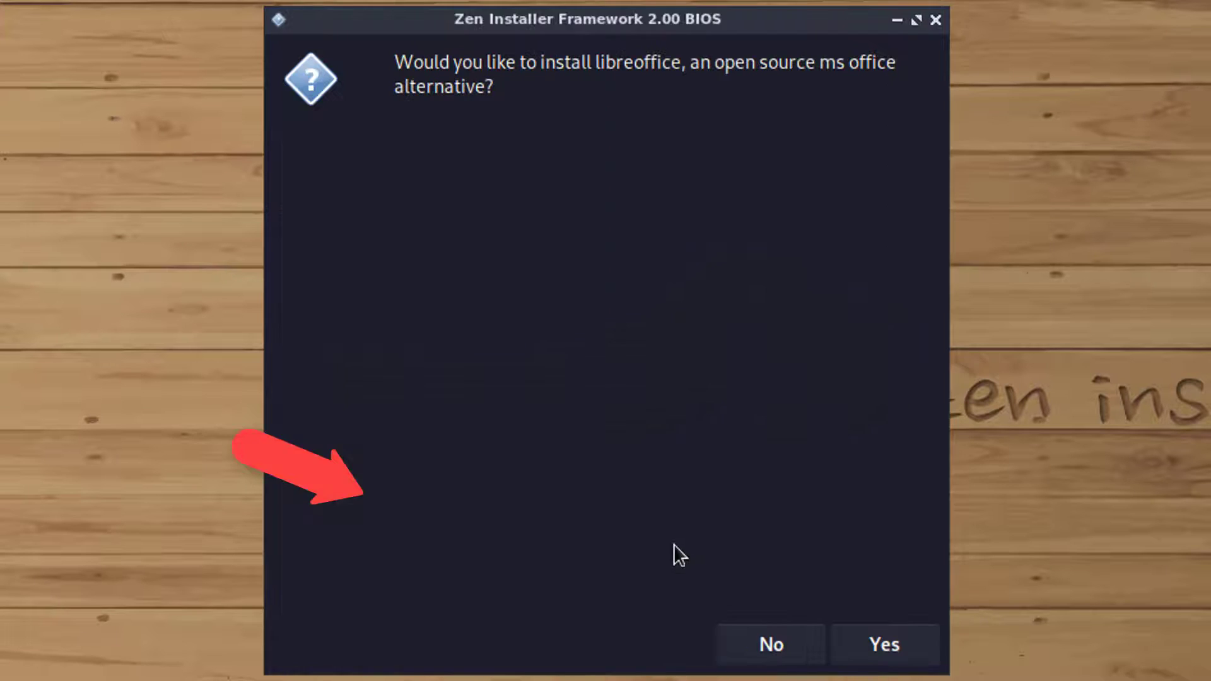
Step: Include the fresh version of LibreOffice with the libreoffice-fresh-en-gb language pack
click(863, 640)
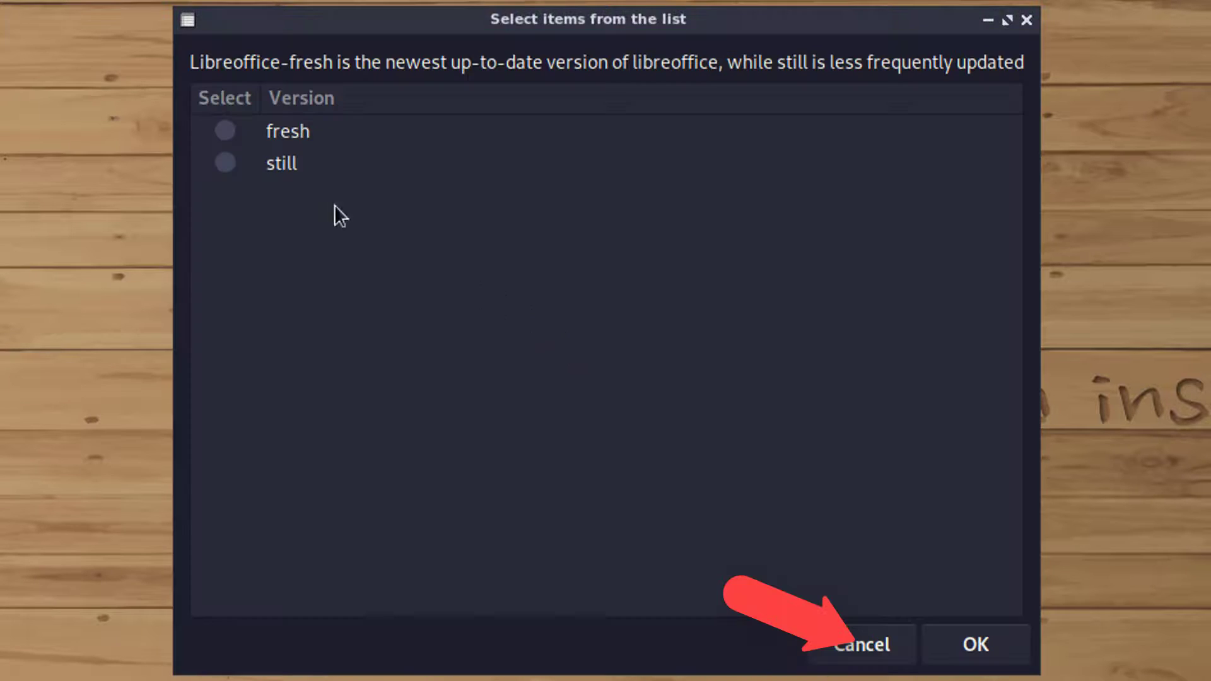
click(225, 133)
click(955, 639)
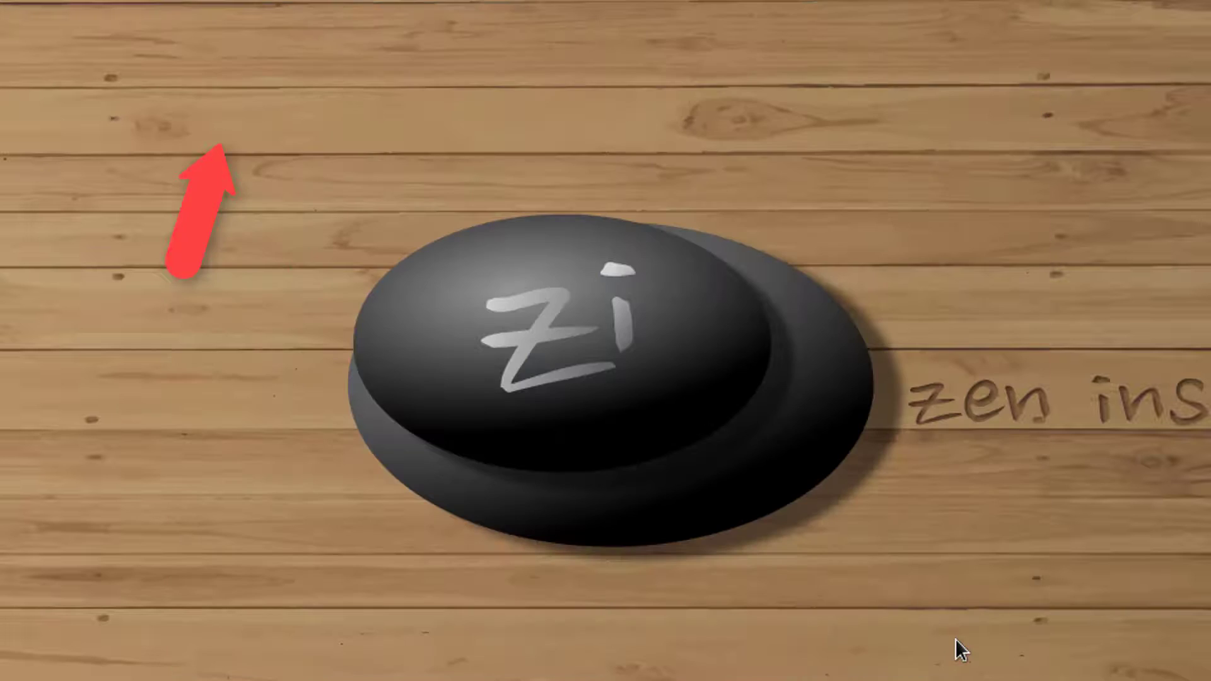
scroll(599, 492, down, 5)
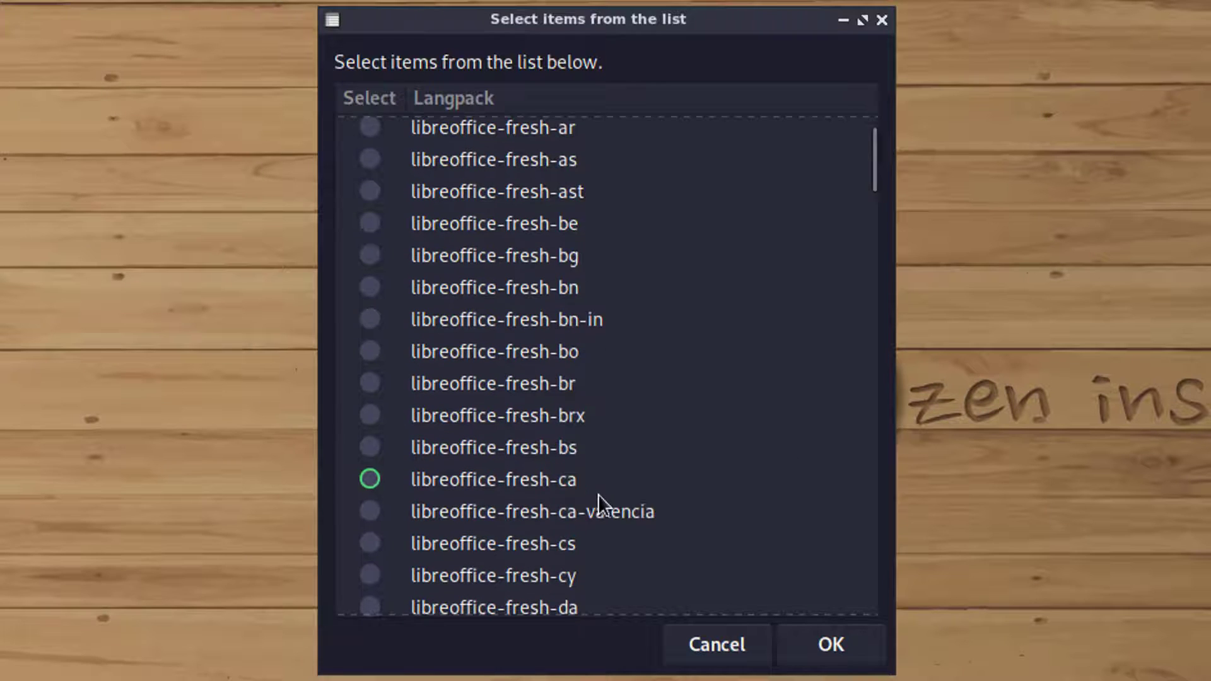
scroll(619, 494, down, 3)
click(369, 327)
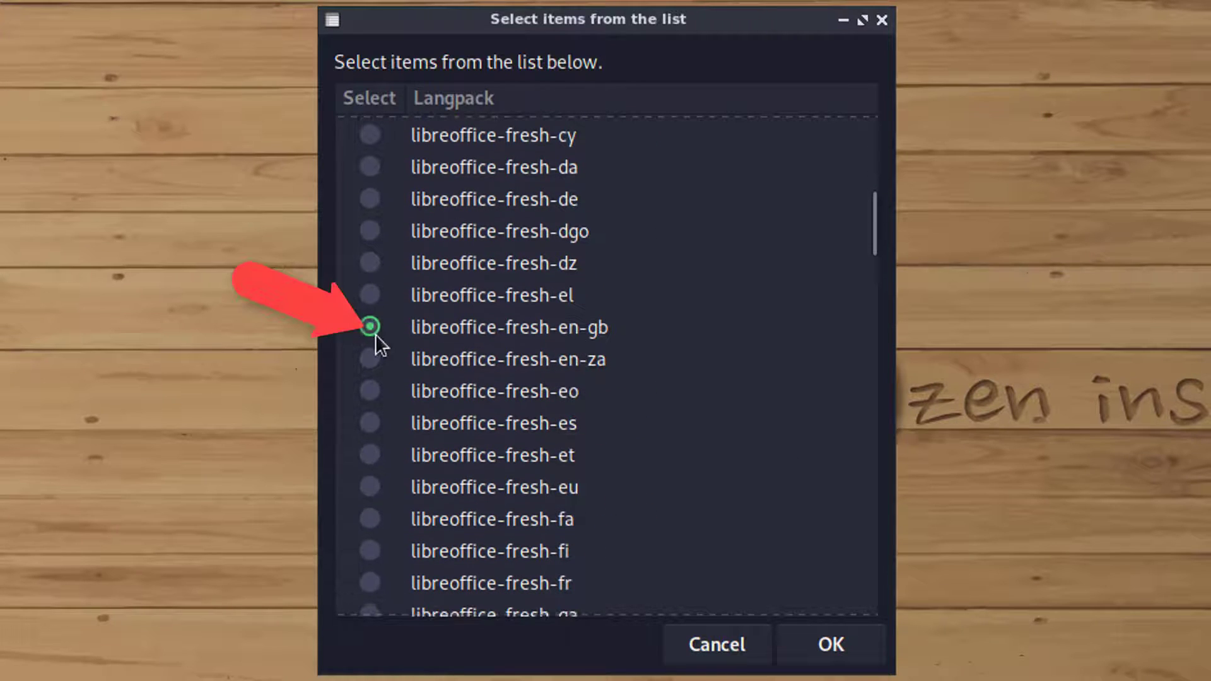
click(859, 659)
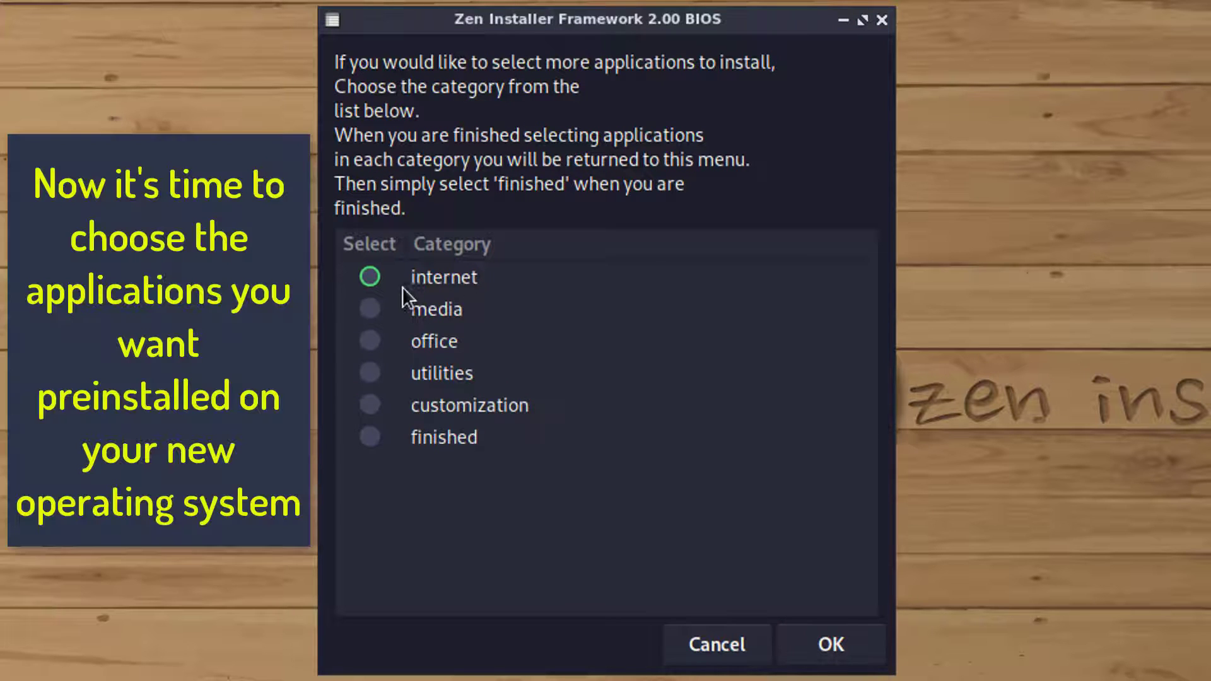
Step: Add chromium and opera from the internet category to the applications to install
click(815, 633)
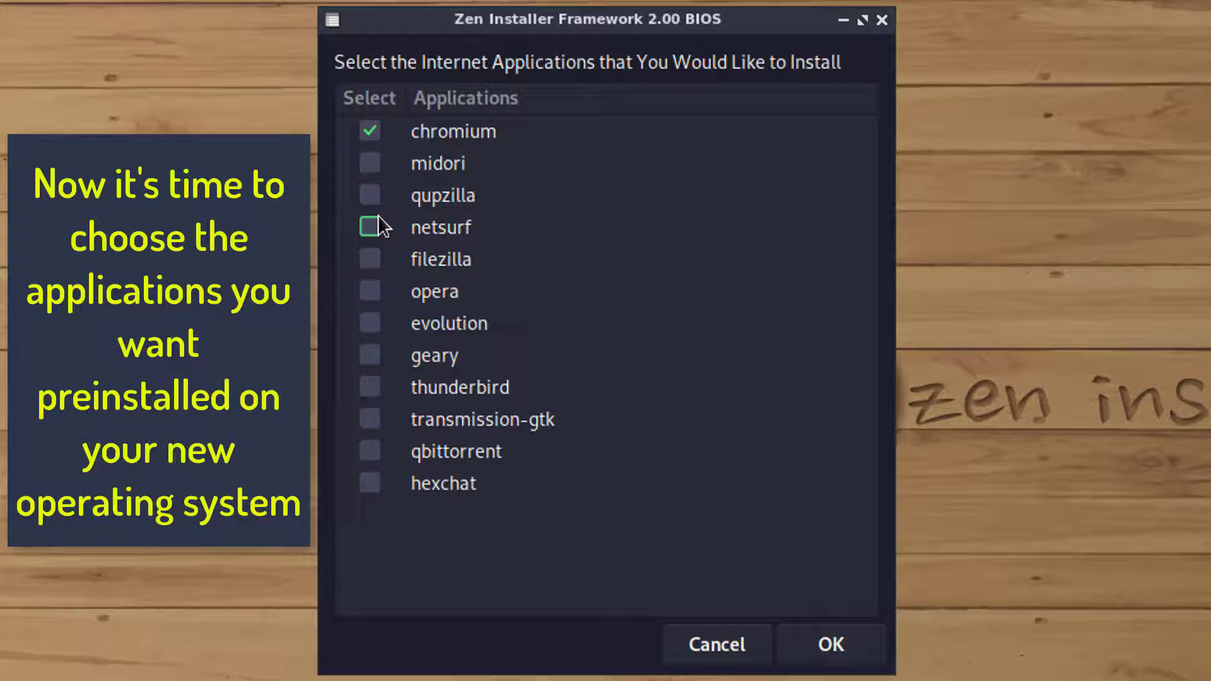
click(369, 289)
click(823, 634)
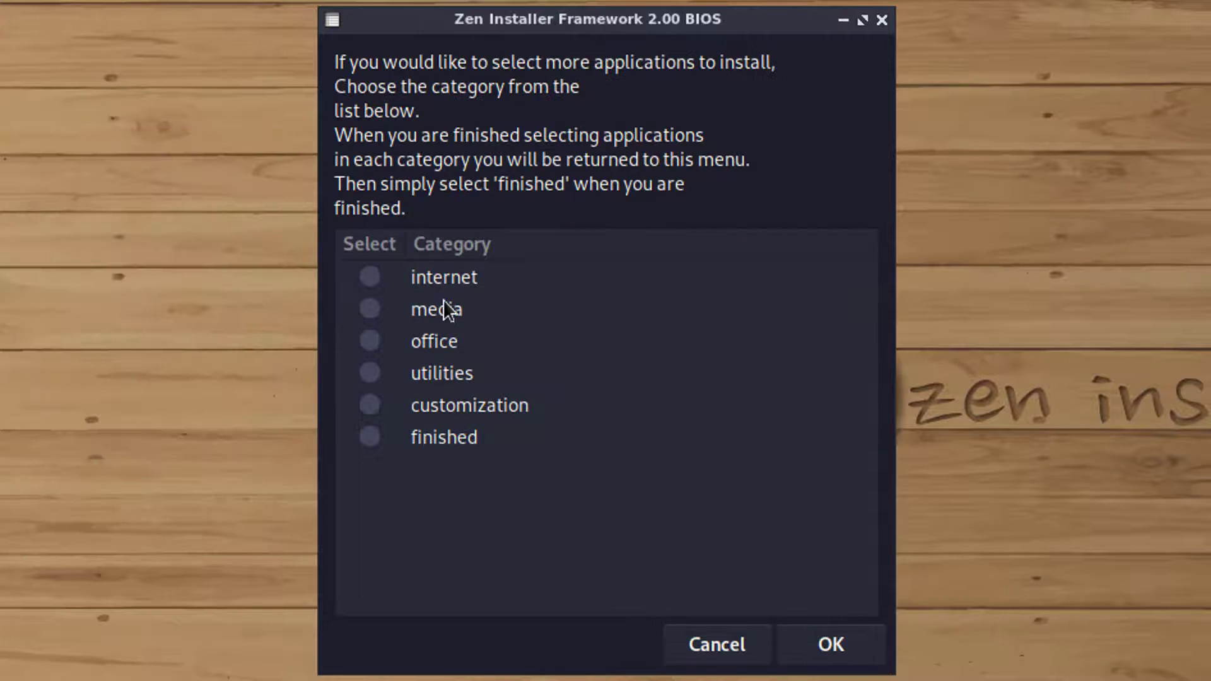
Step: Add vlc from the media category to the applications to install
click(396, 313)
click(827, 637)
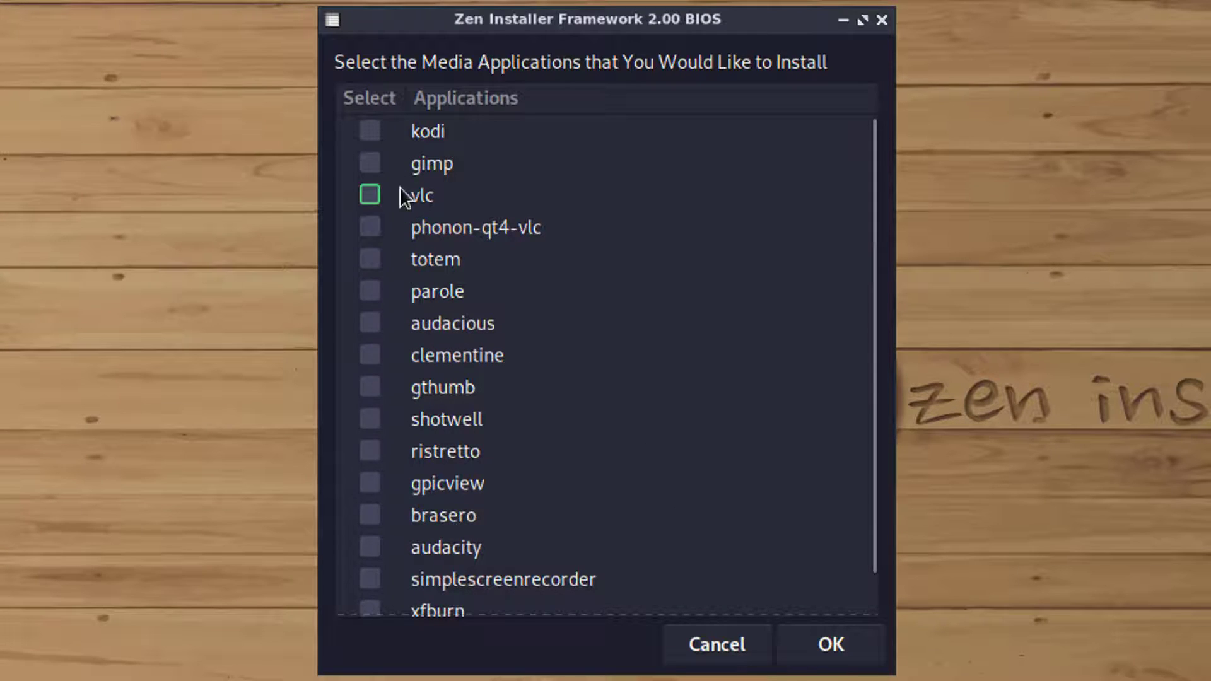
scroll(539, 490, down, 1)
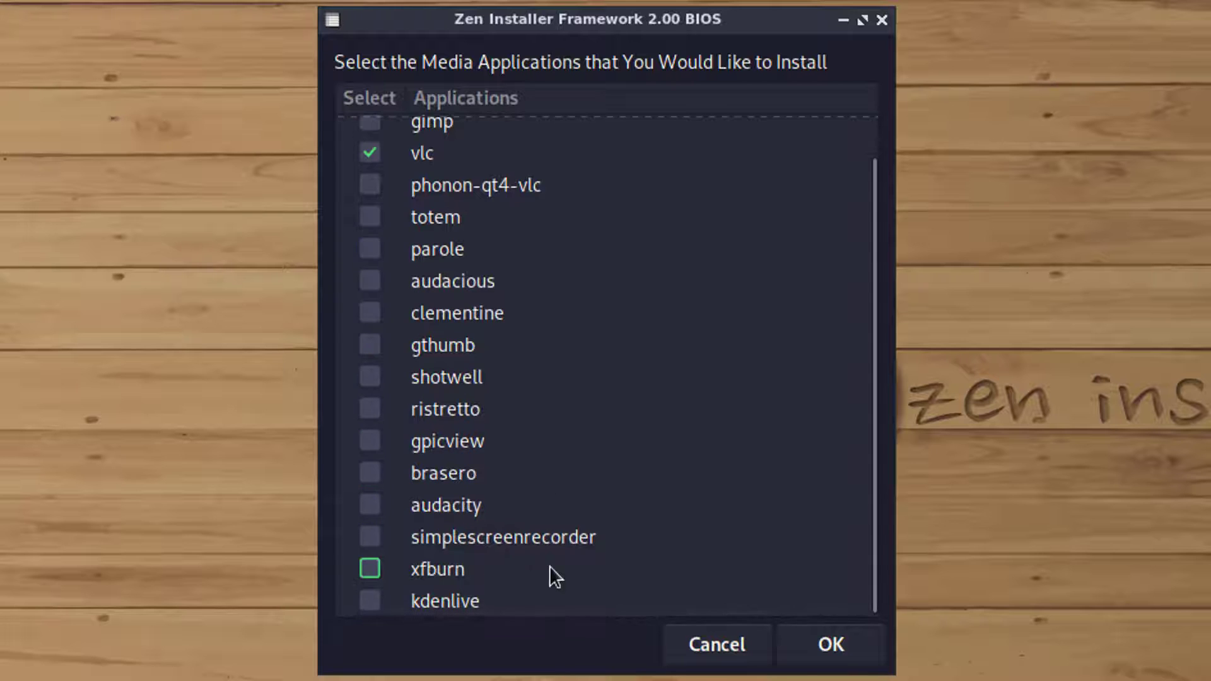
click(832, 656)
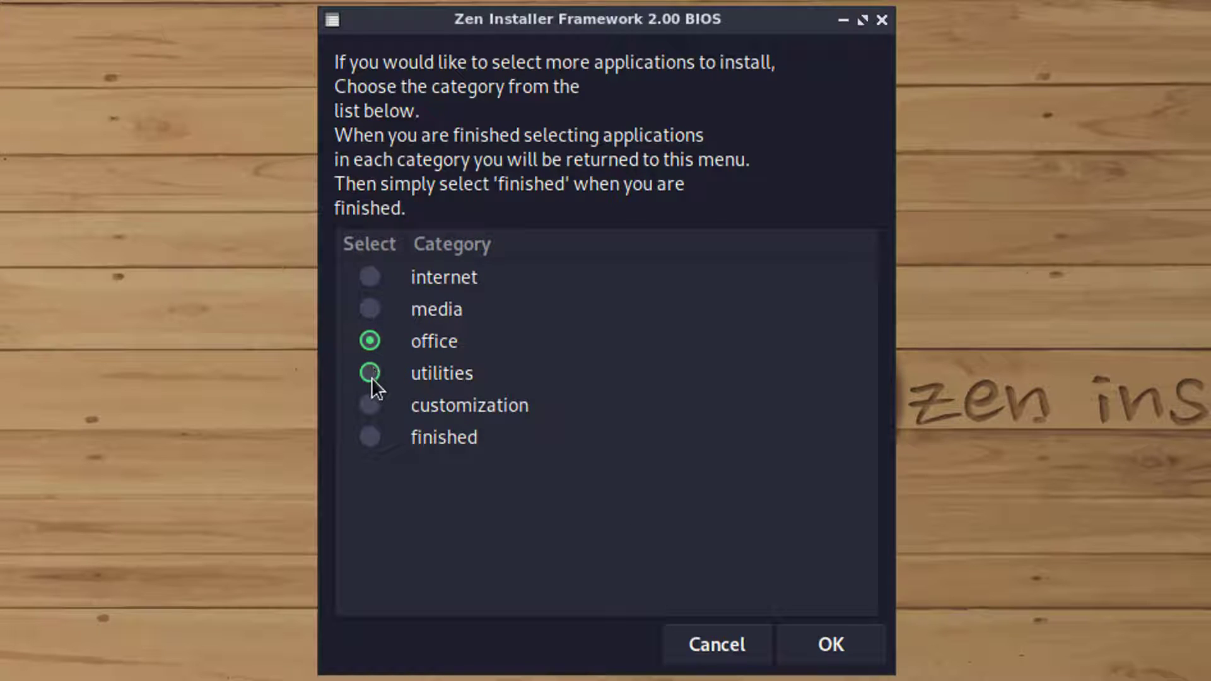
Step: Add fbreader from the office category to the applications to install
click(807, 644)
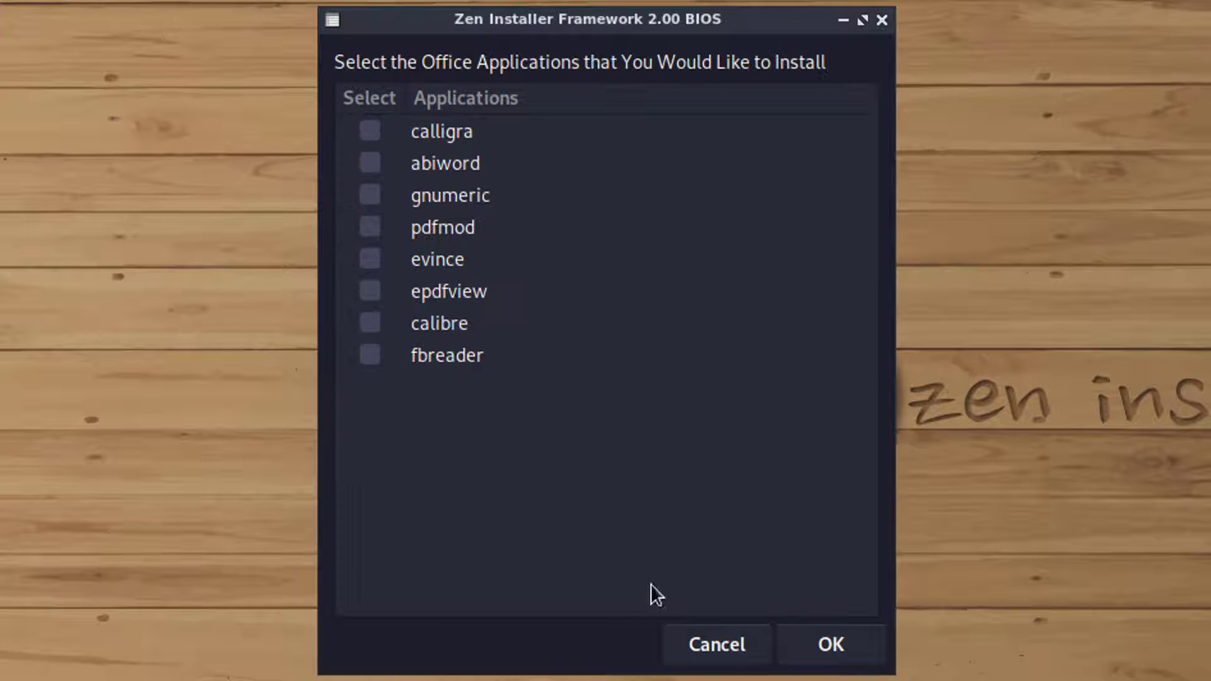
click(369, 353)
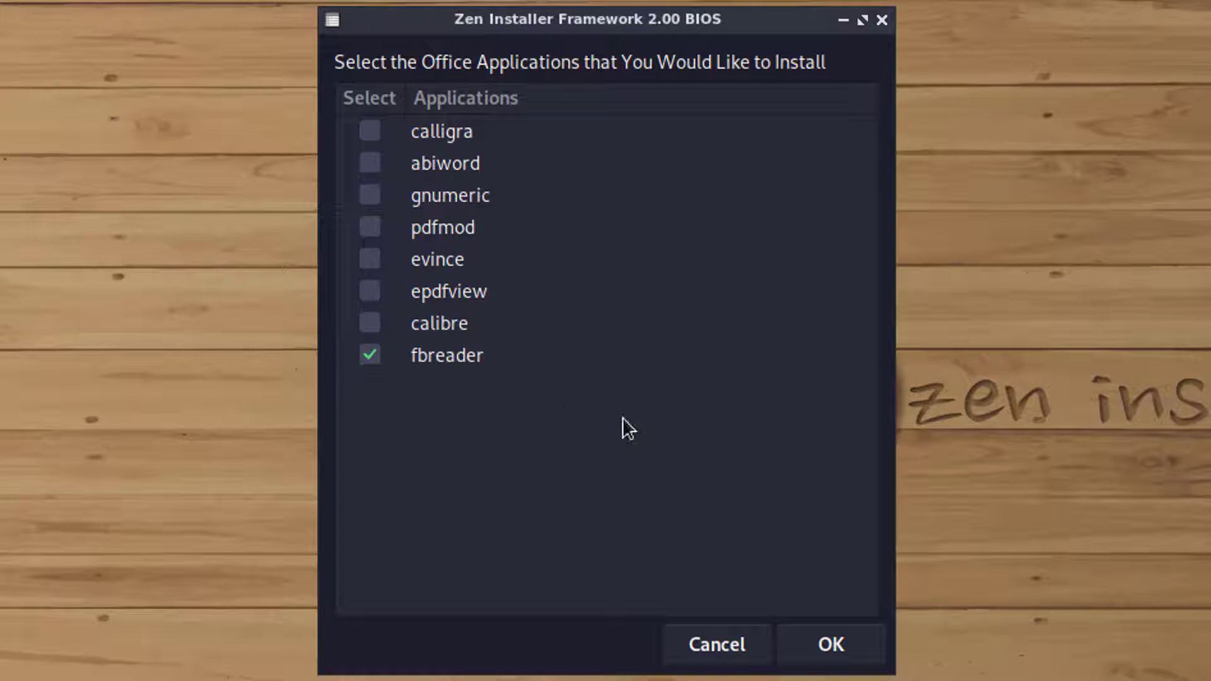
click(815, 646)
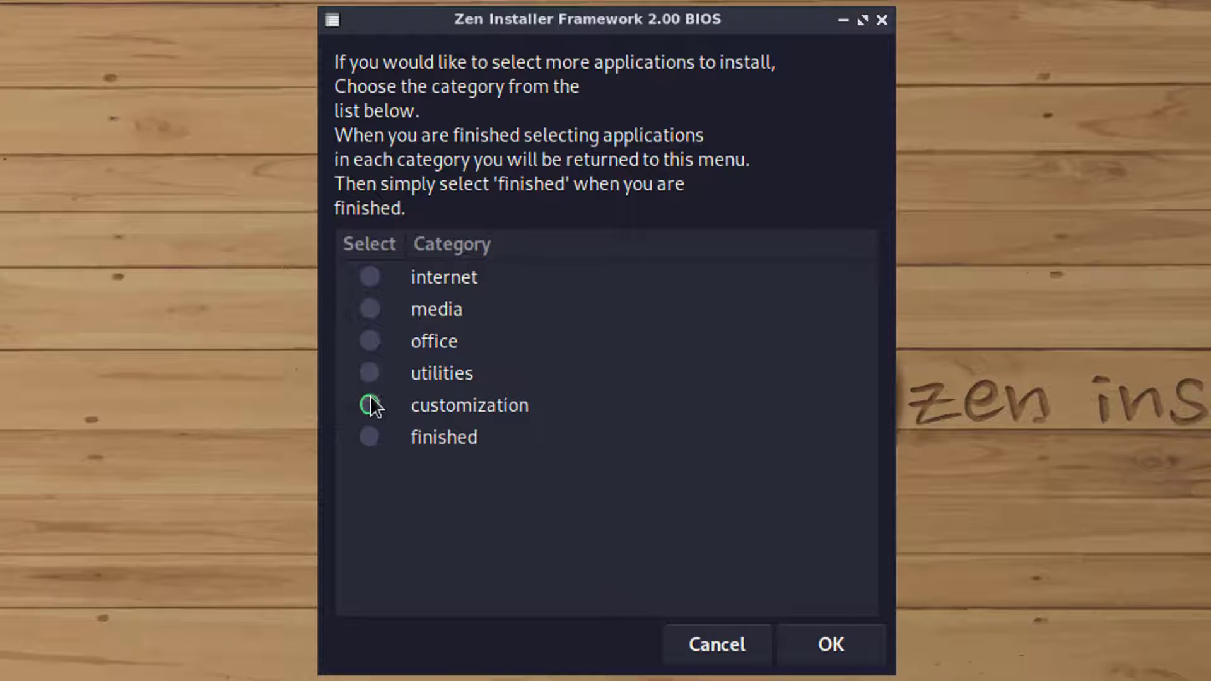
Step: Add terminator from the utilities category to the applications to install
click(844, 641)
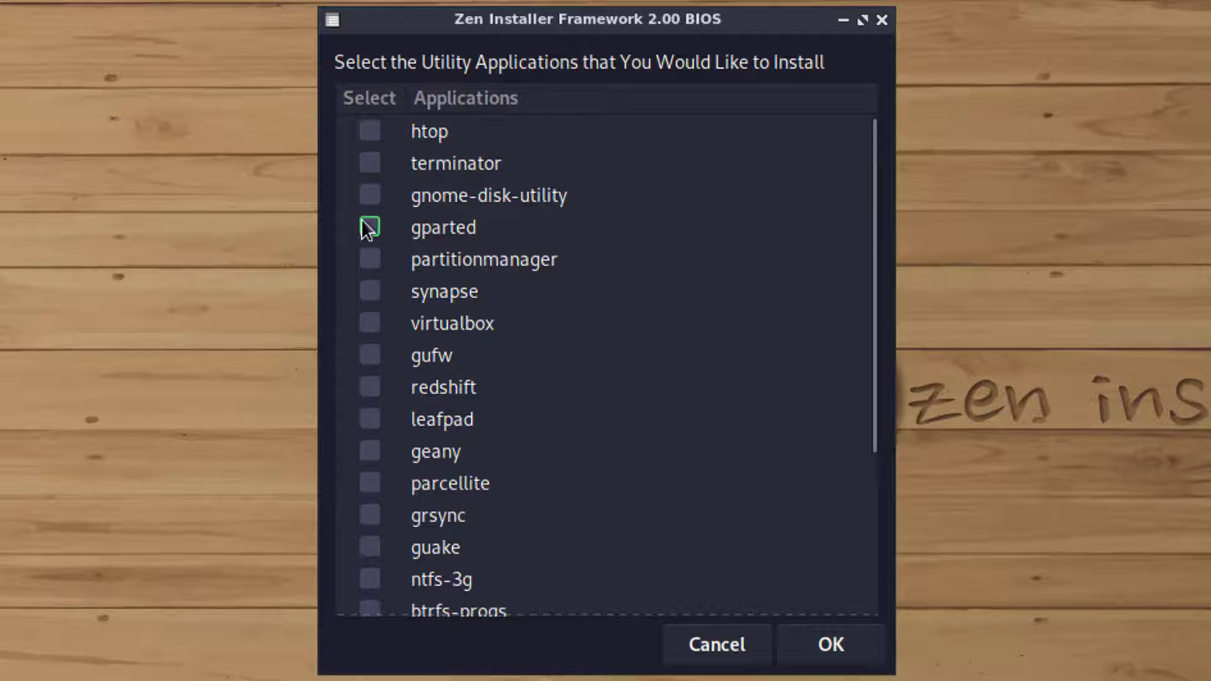
click(370, 165)
scroll(390, 414, down, 5)
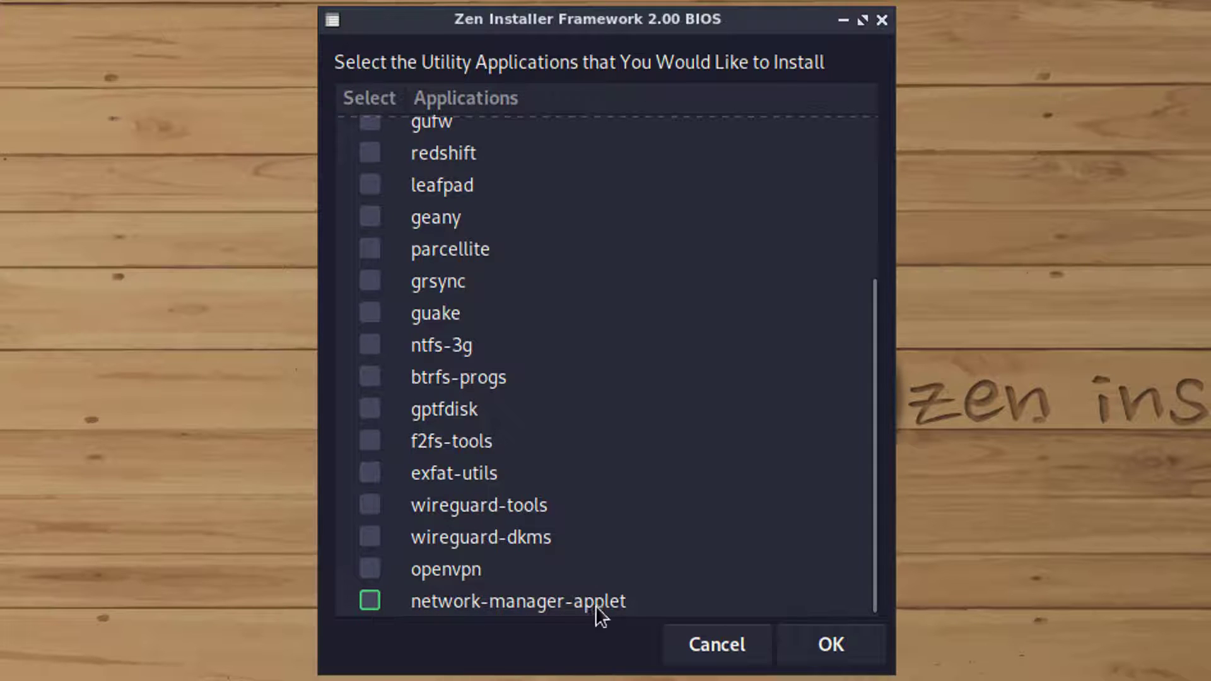
click(814, 644)
Step: Add all customization applications, from breeze-gtk to lxappearance-gtk3, and finish the additional application selection
click(380, 415)
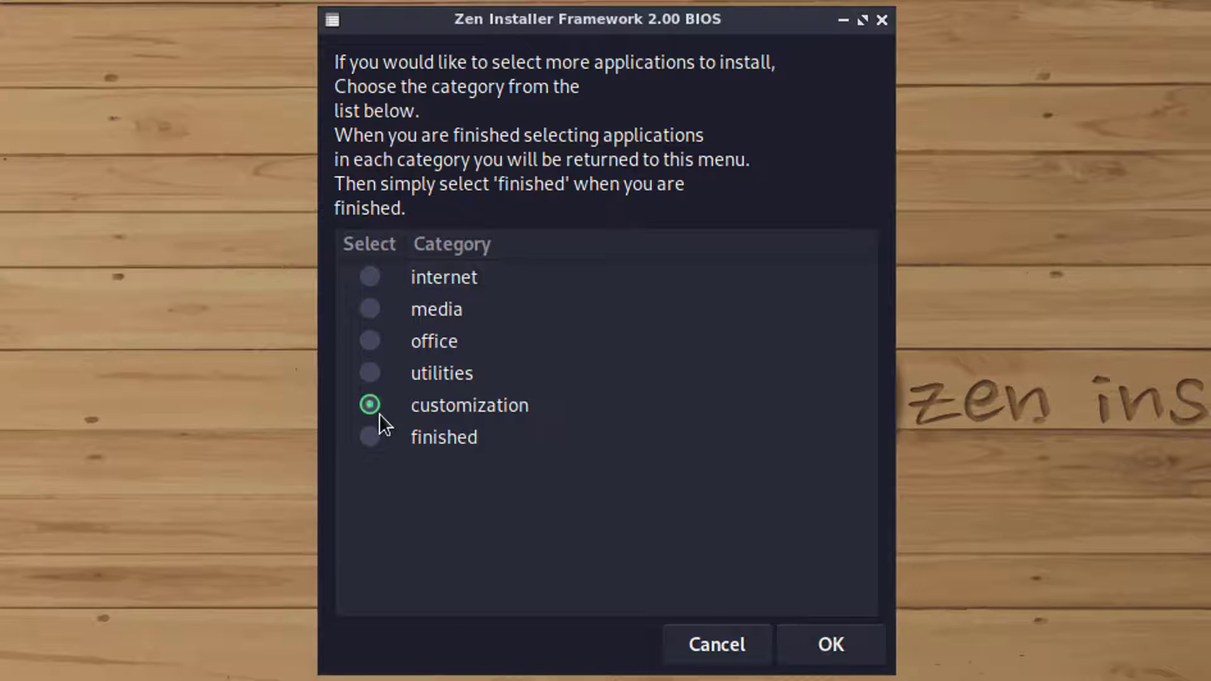
click(845, 644)
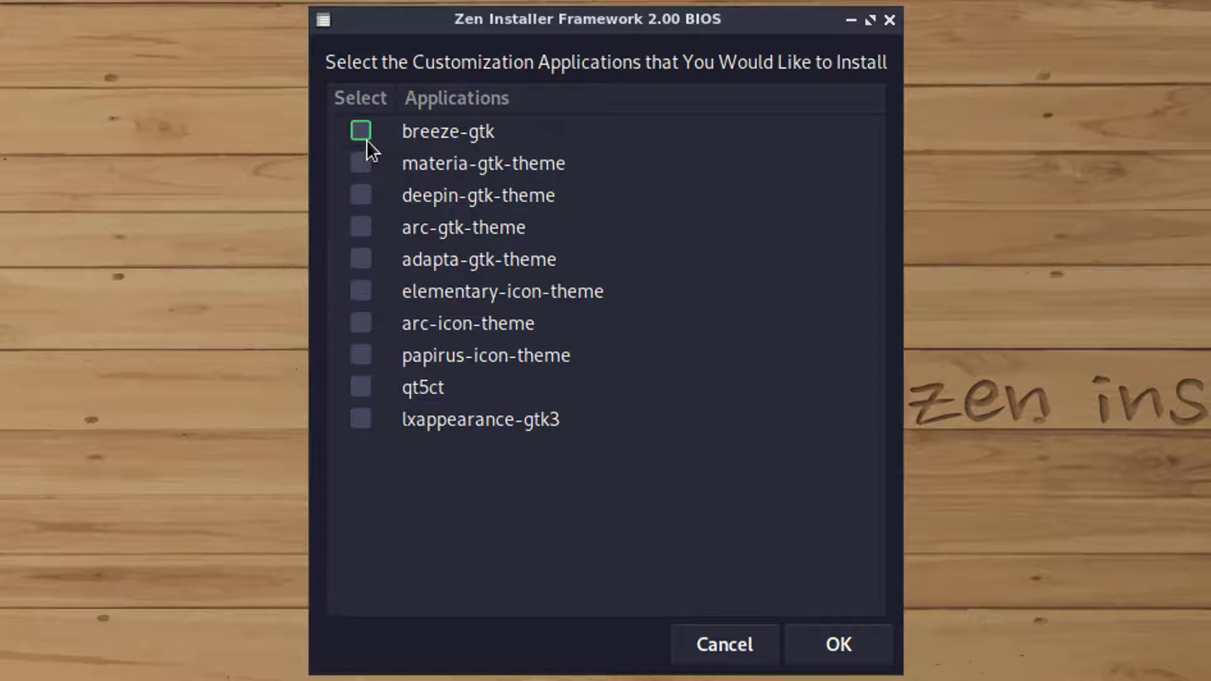
click(361, 197)
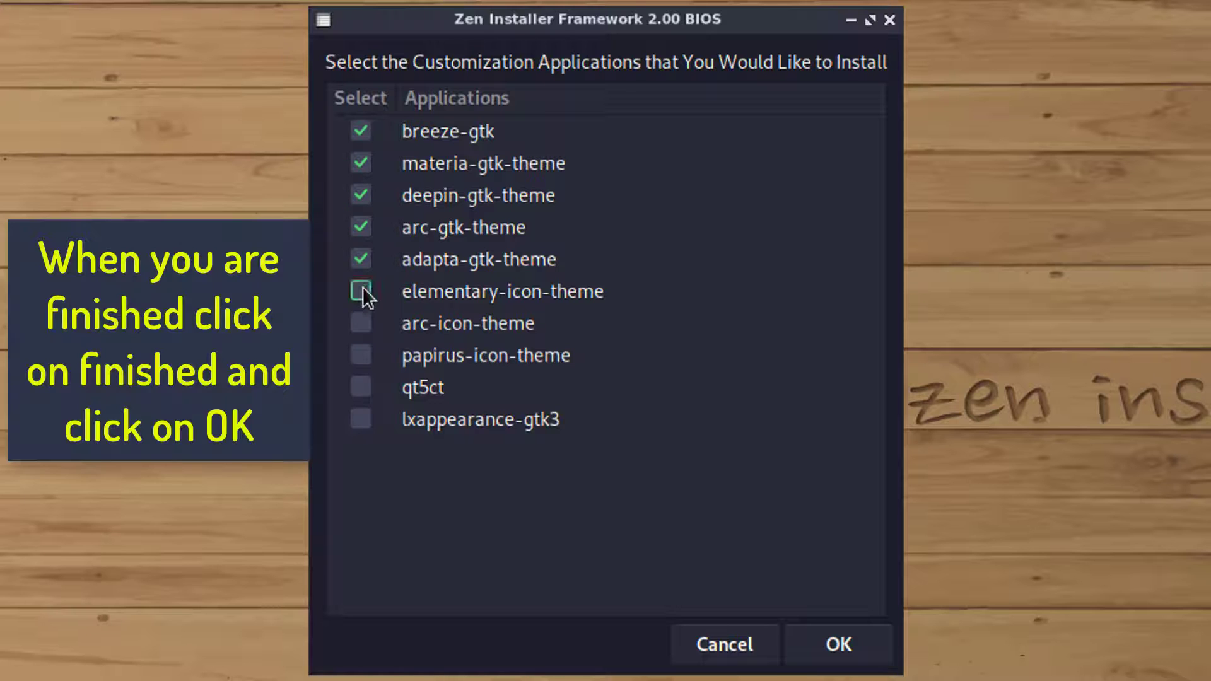
click(846, 644)
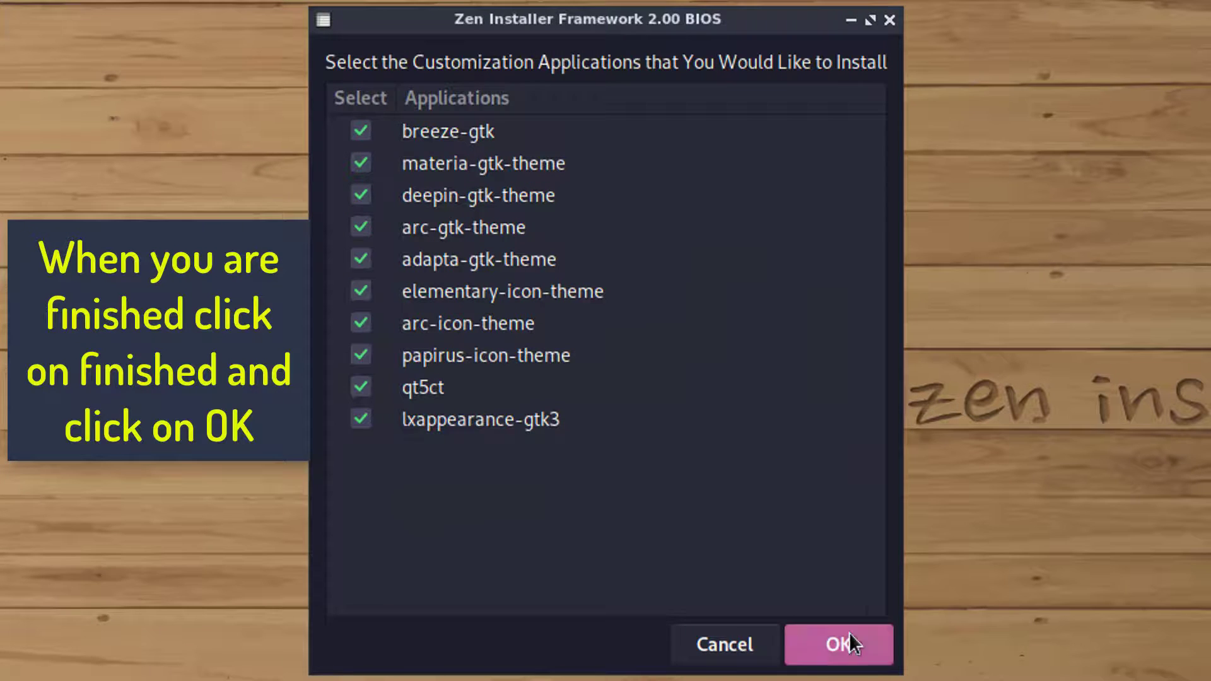
click(370, 437)
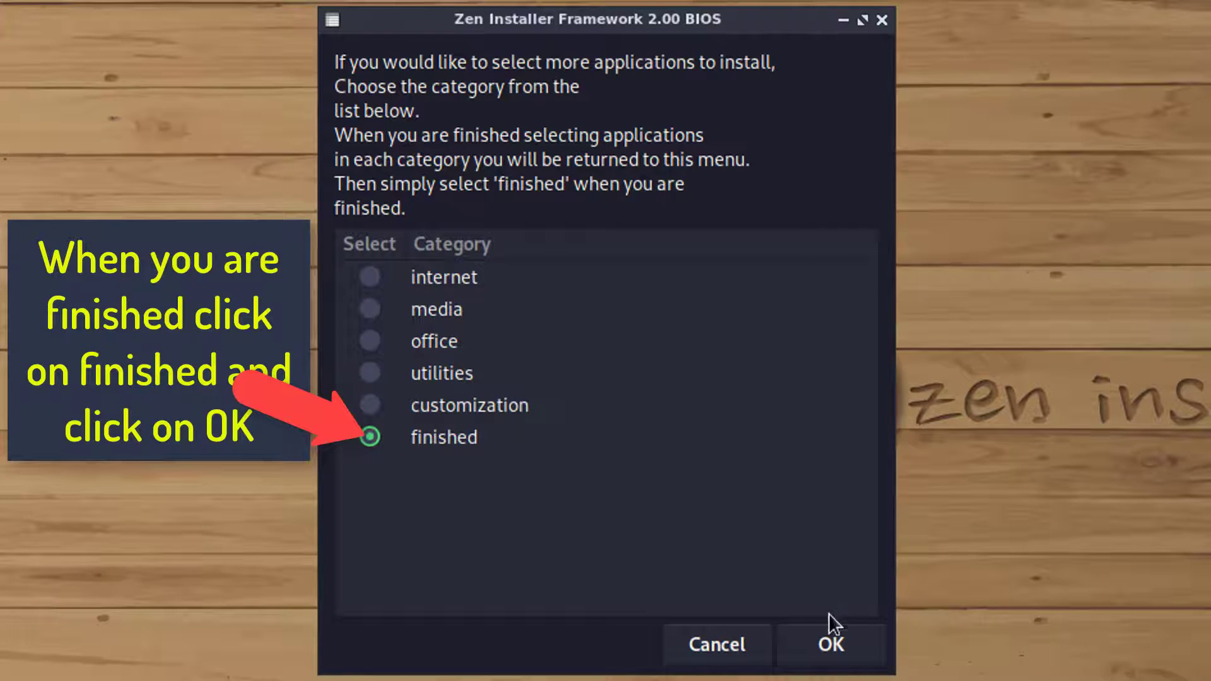
click(817, 640)
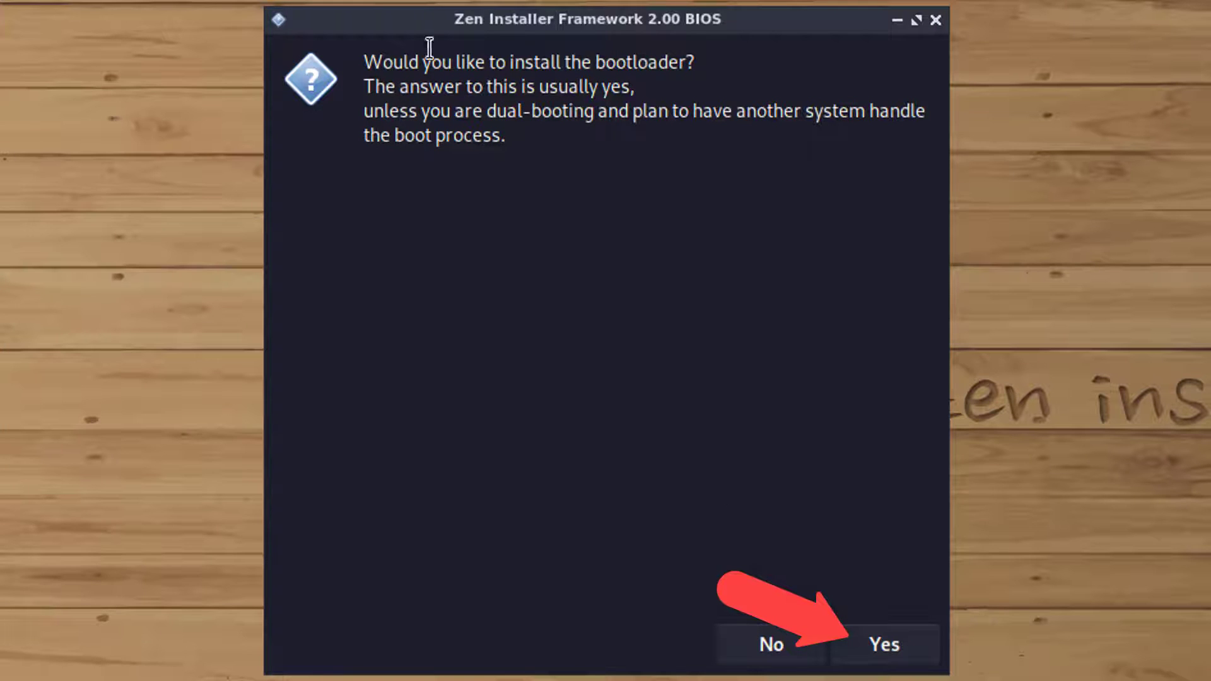
Step: Set the bootloader to install on /dev/sda without detecting other operating systems, and start the installation
click(874, 640)
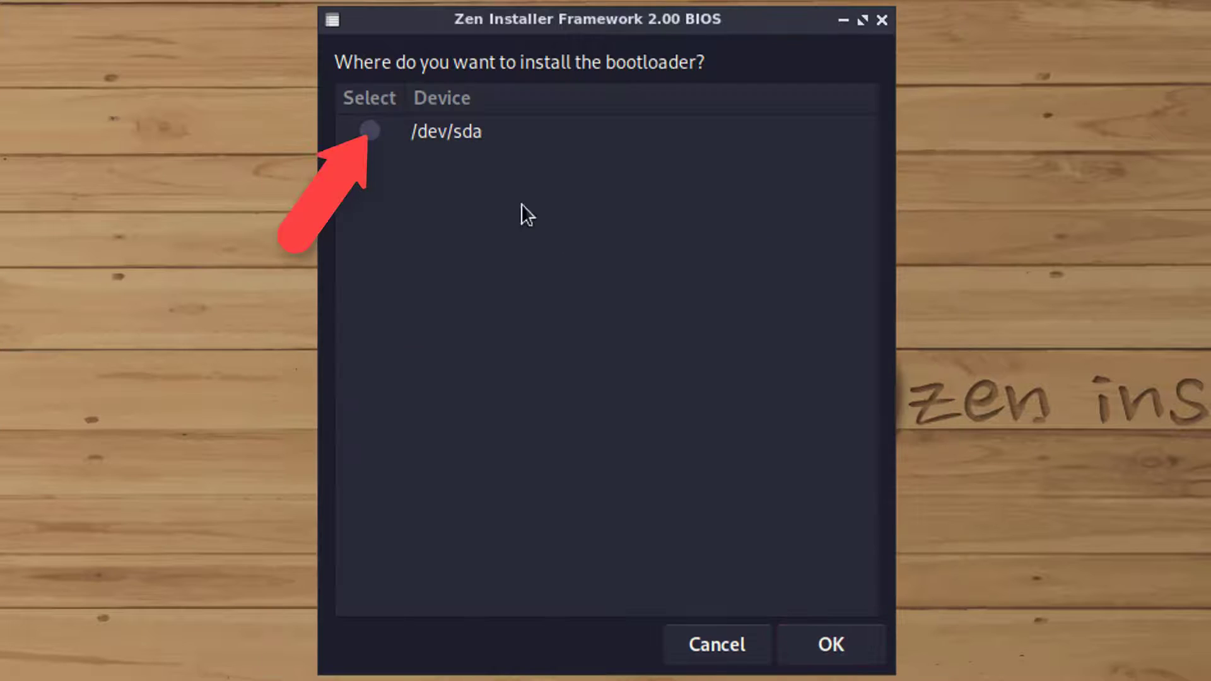
click(801, 633)
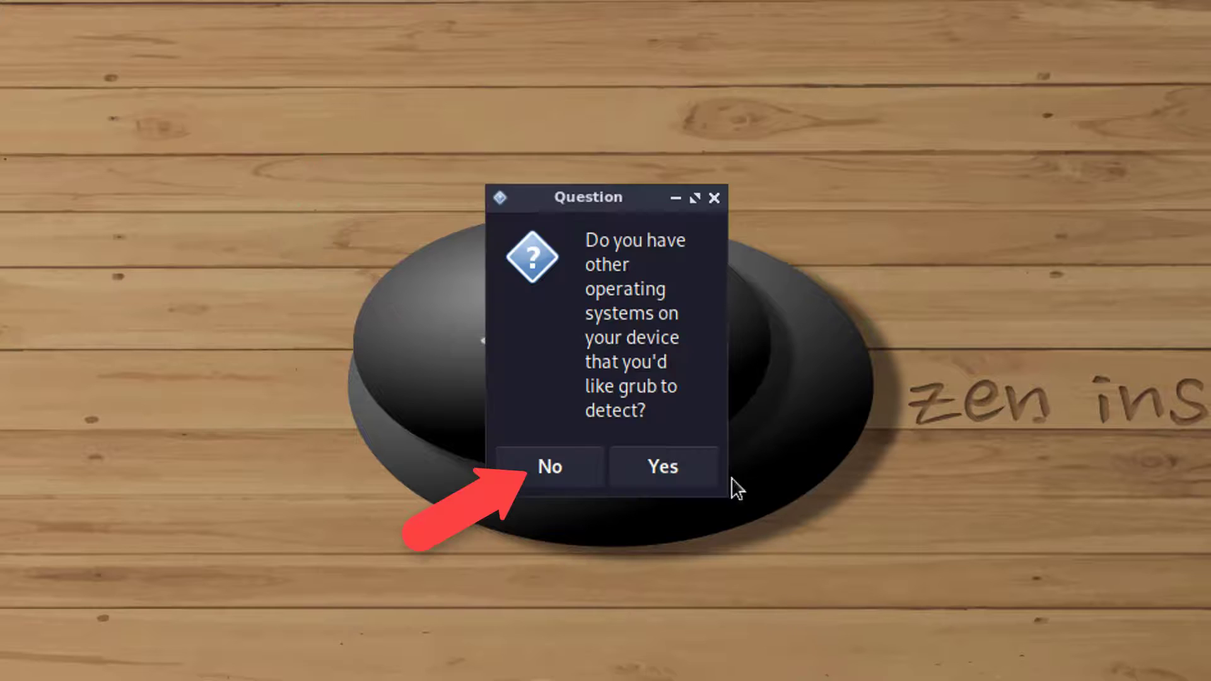
click(562, 465)
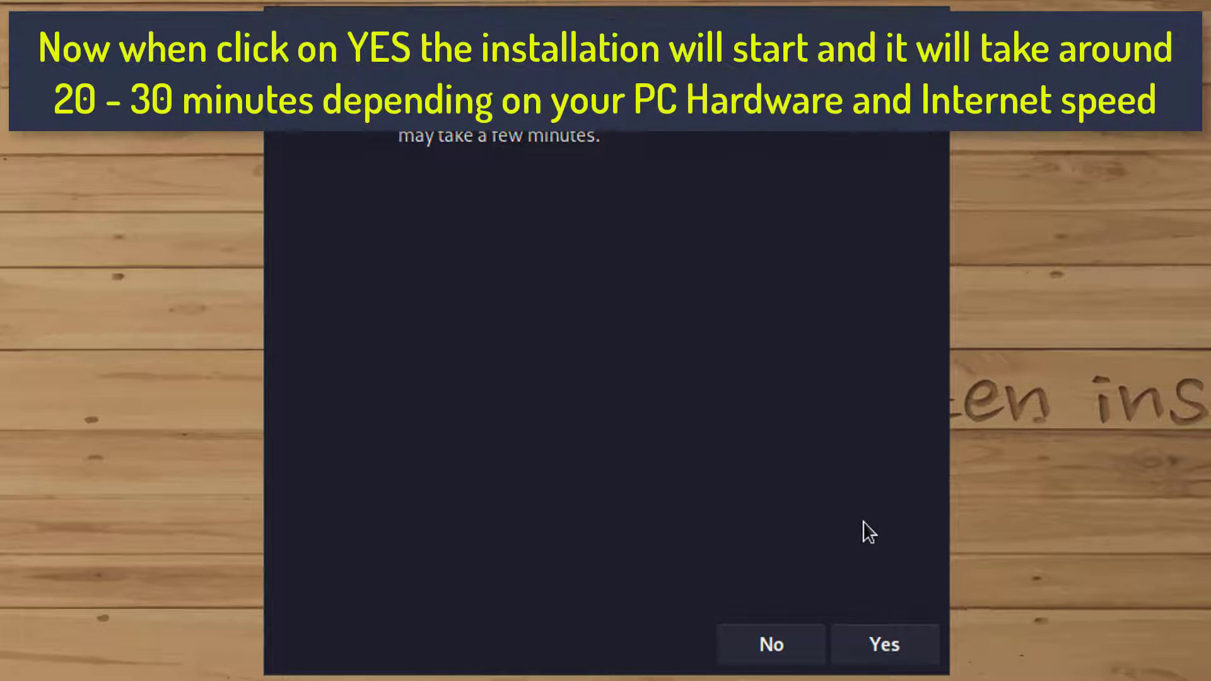
click(890, 649)
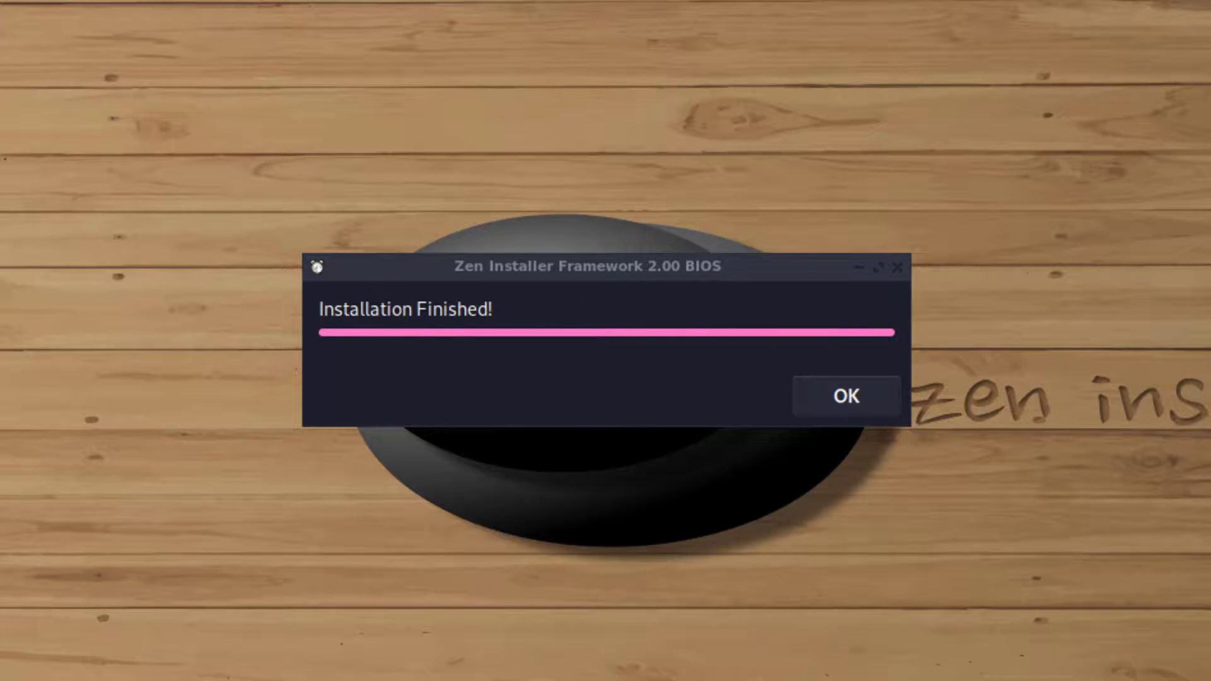
Step: Finish the completed installation, restart the computer, and log in to the new system with the user password
click(843, 401)
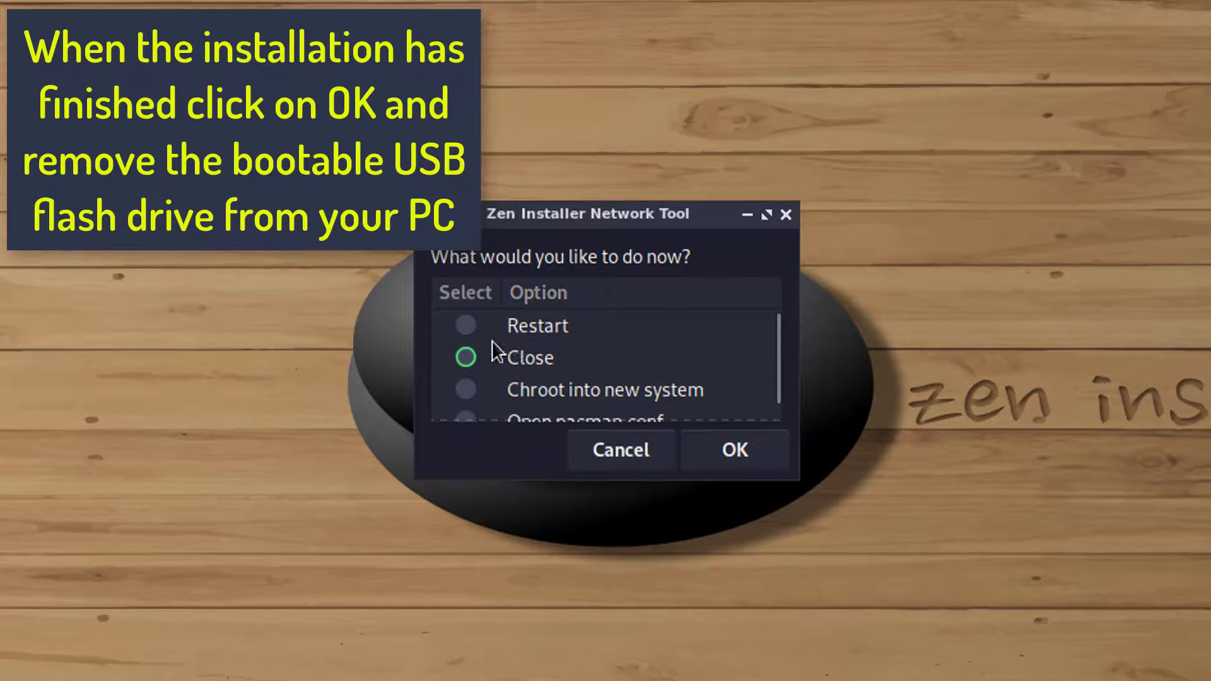
click(735, 451)
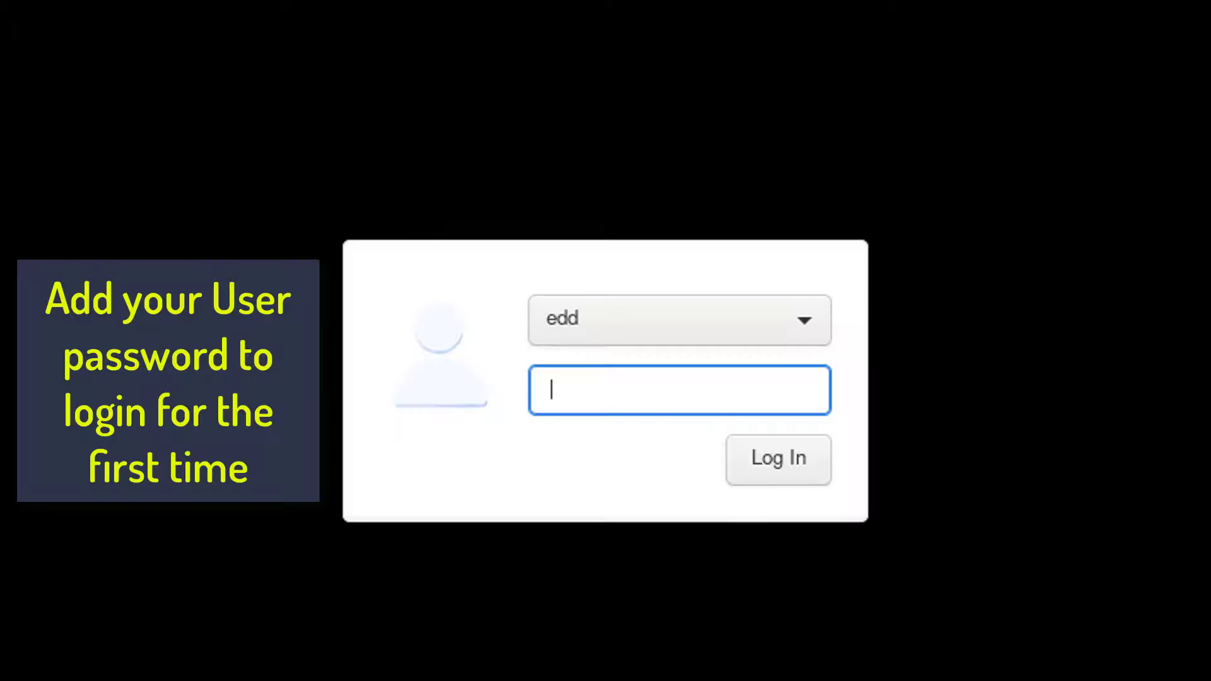
text(*****)
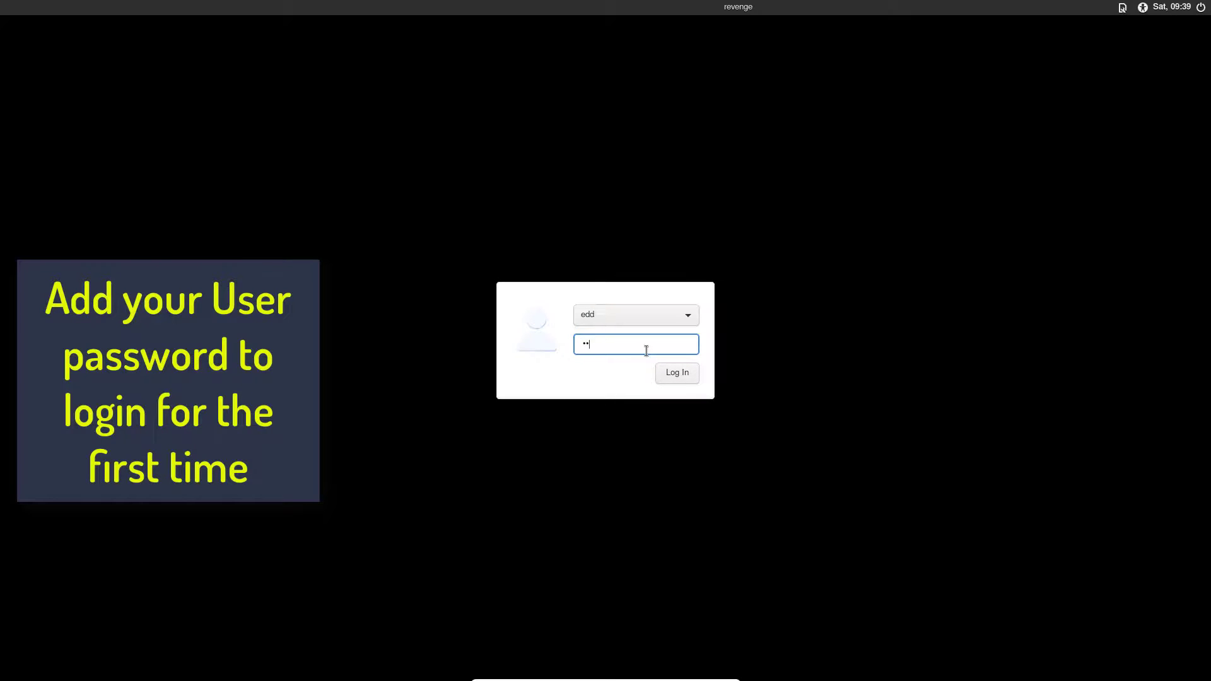
key(Return)
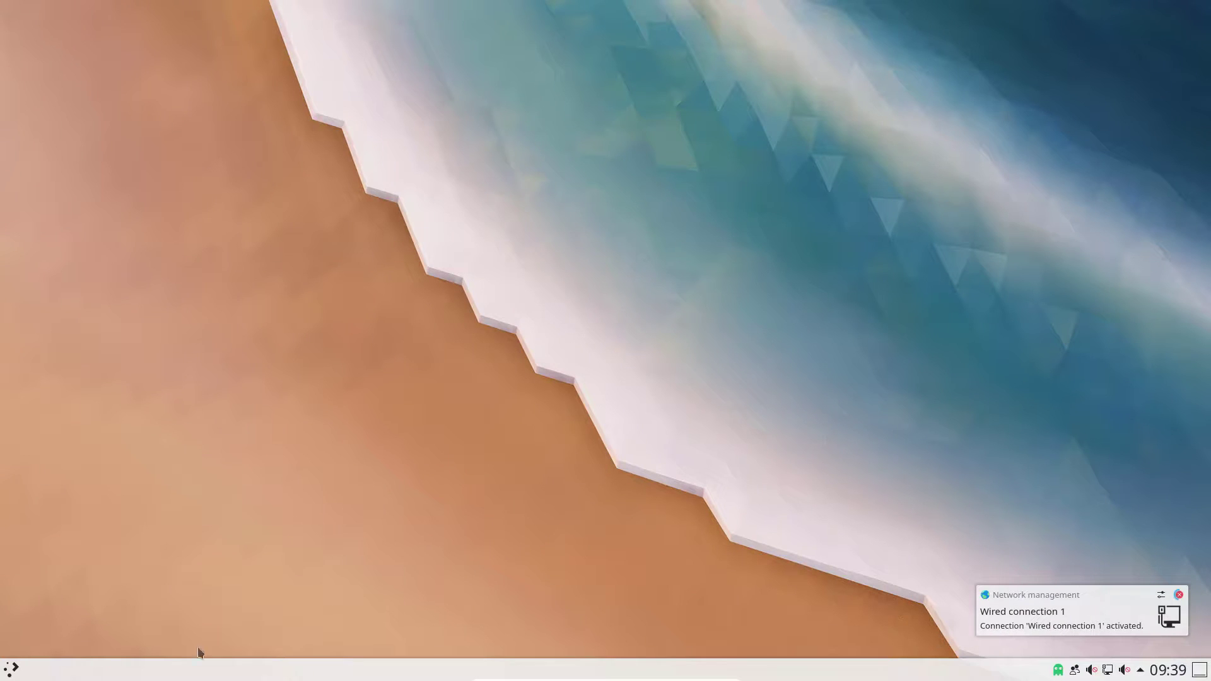
Step: Open System Settings and apply the Oxygen global theme
click(14, 672)
click(87, 377)
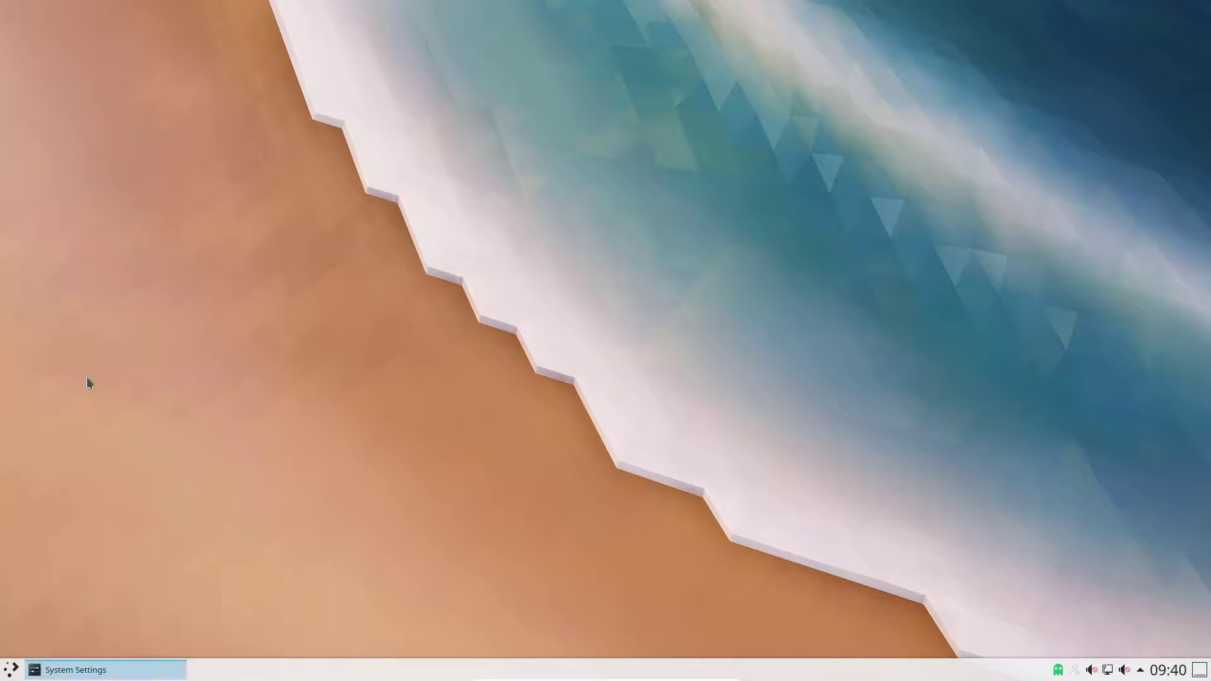
click(551, 112)
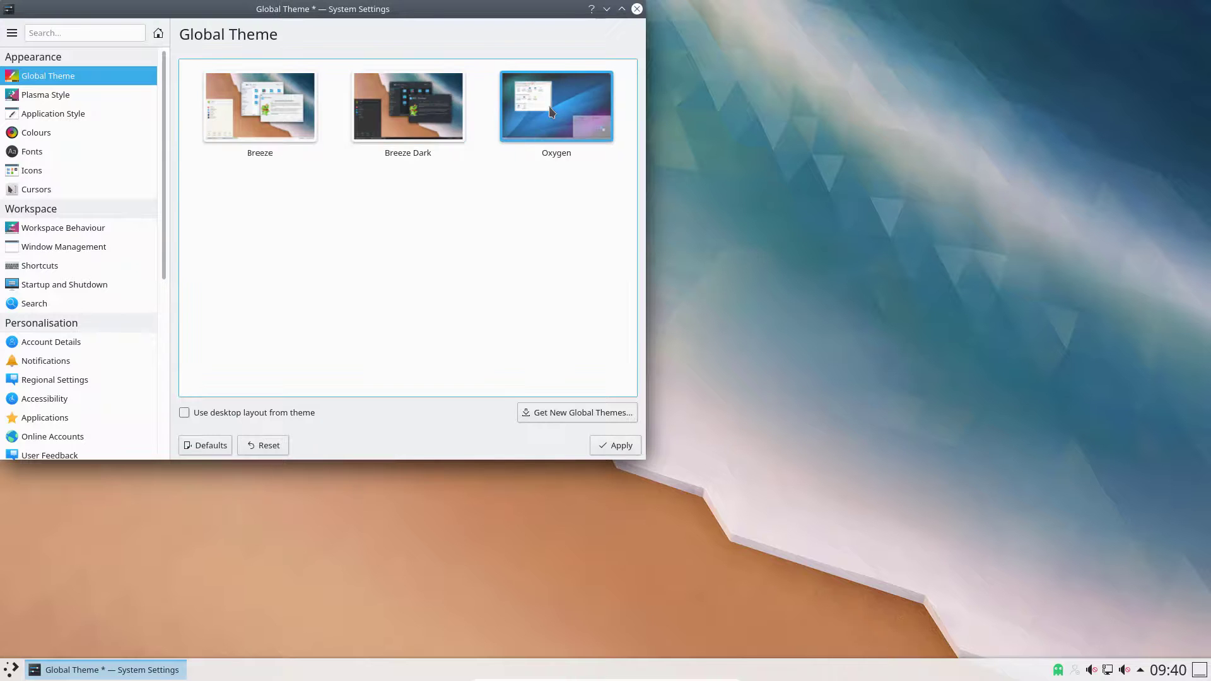
click(607, 453)
Step: Apply the Oxygen Plasma style and select the Oxygen application style
click(69, 100)
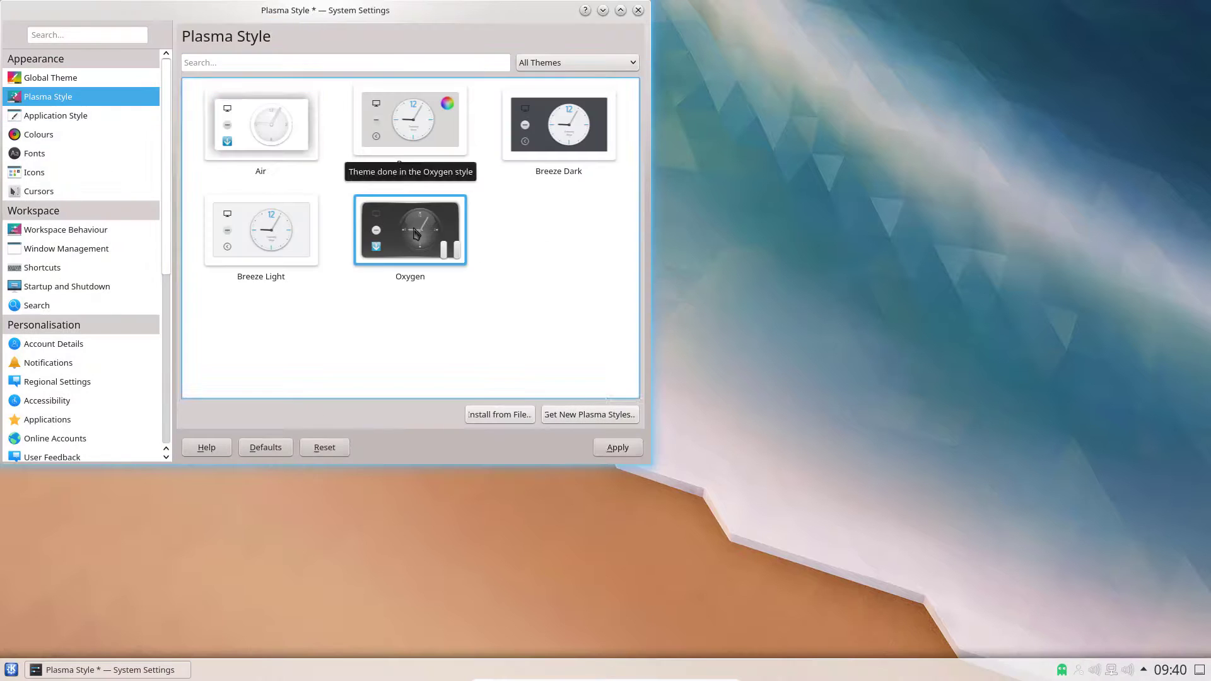
click(22, 117)
scroll(533, 185, down, 3)
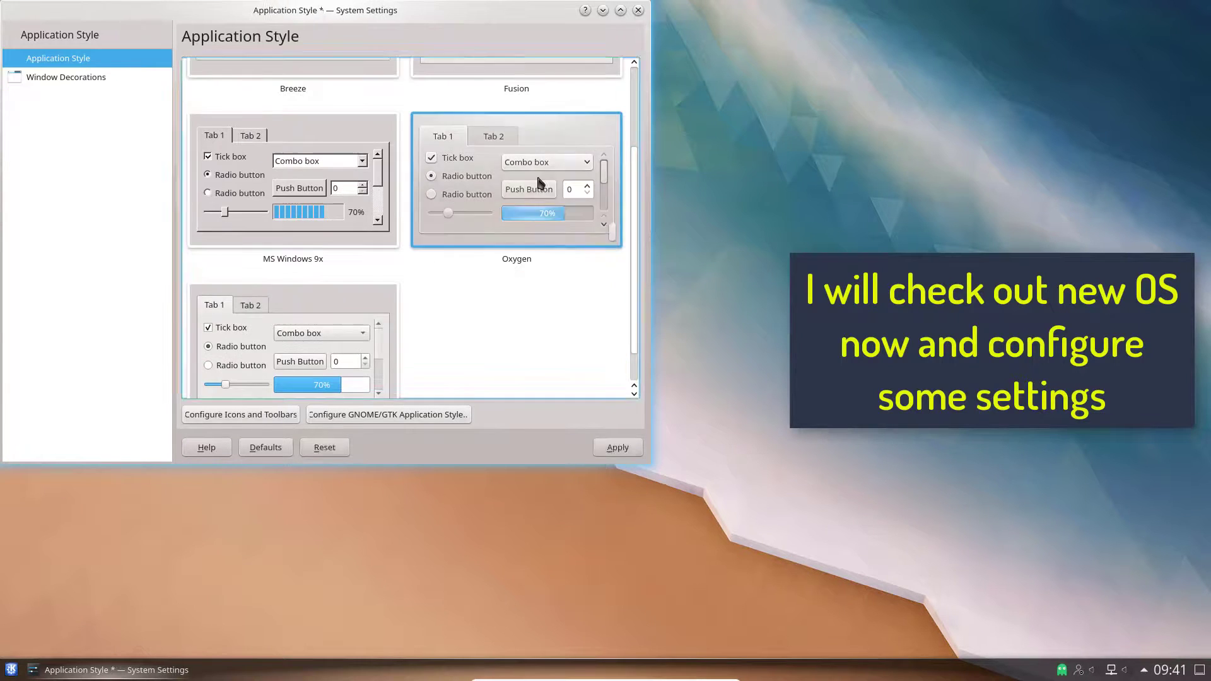
click(19, 38)
Step: Apply a dark colour scheme to the desktop in place of Oxygen
click(36, 135)
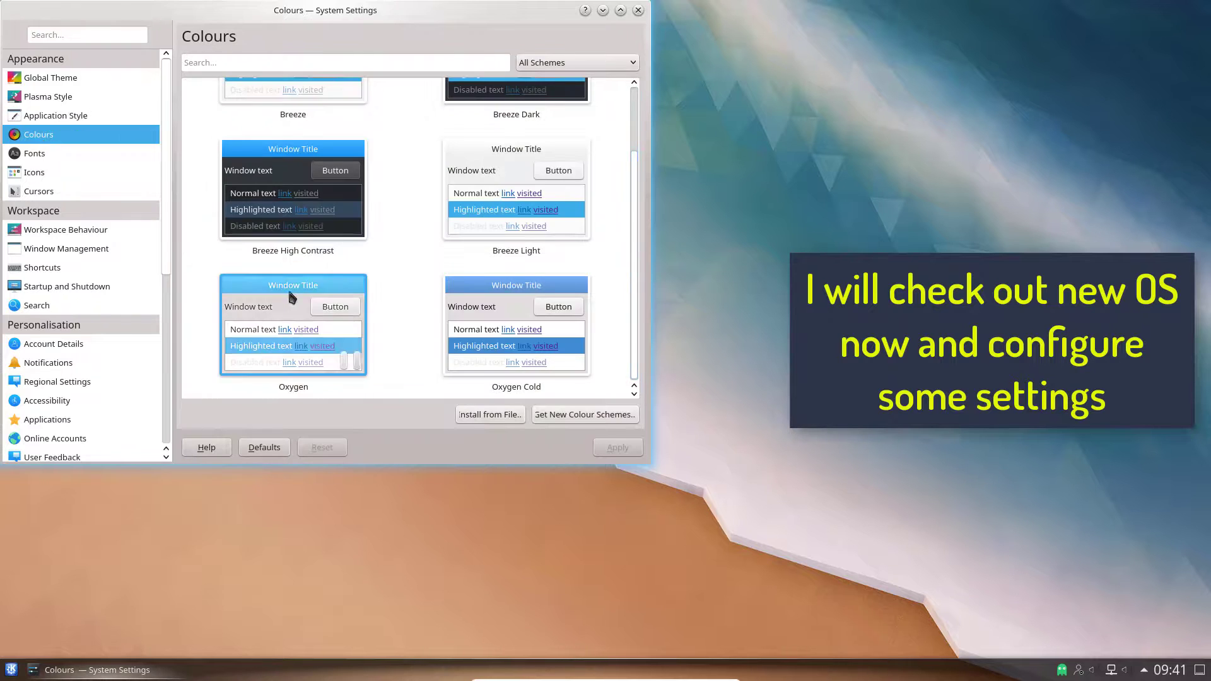
scroll(521, 325, up, 3)
click(302, 284)
click(617, 447)
Step: Apply the Papirus-Dark icon theme, check the cursor themes, and close System Settings
click(34, 155)
click(34, 173)
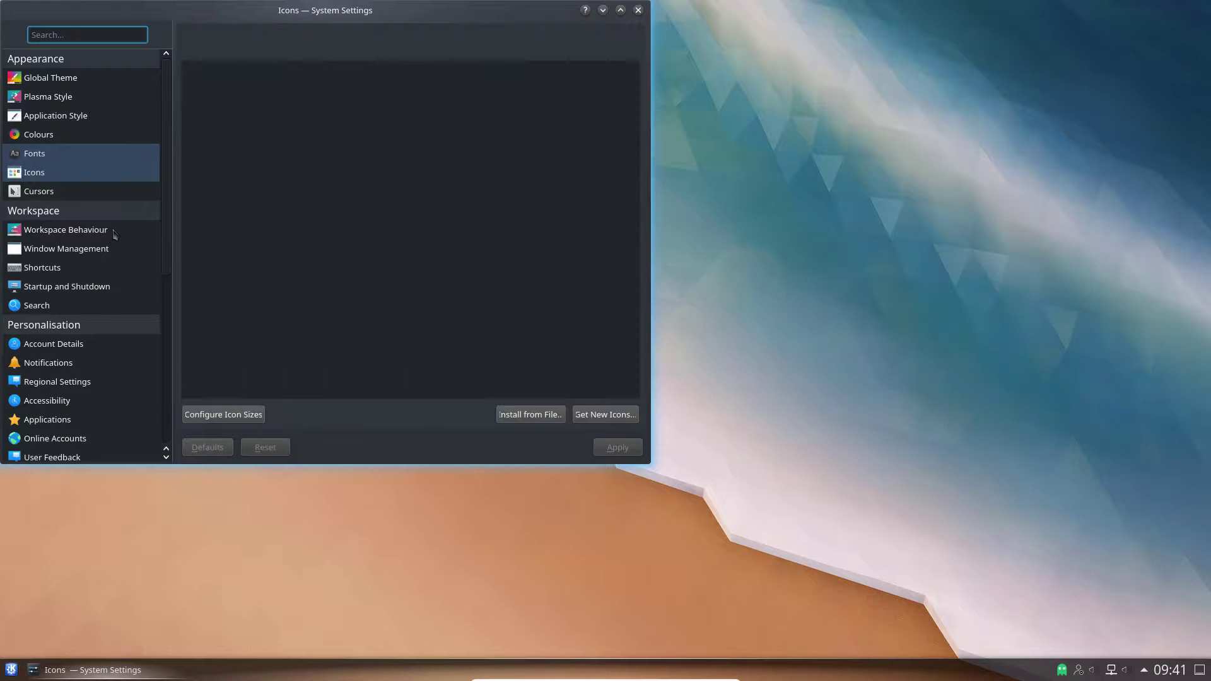
drag(158, 10, 326, 109)
click(182, 136)
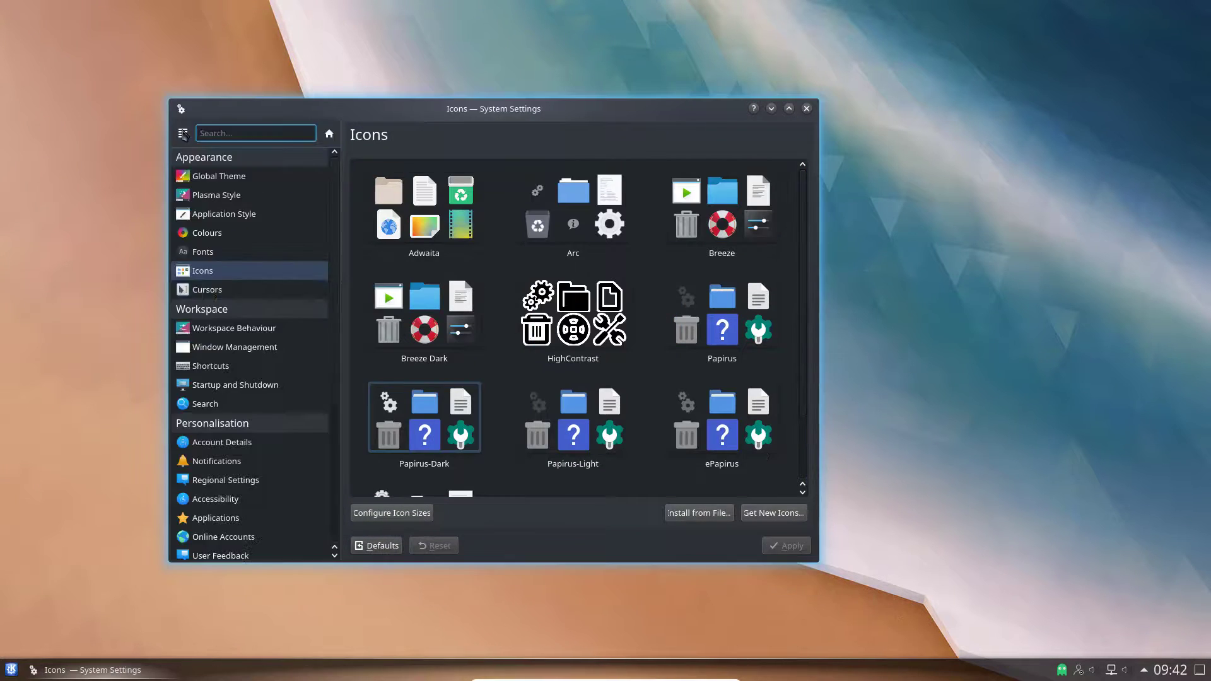
click(209, 289)
click(808, 109)
Step: Configure the desktop to use the Elarun wallpaper and confirm the desktop folder settings
right_click(528, 199)
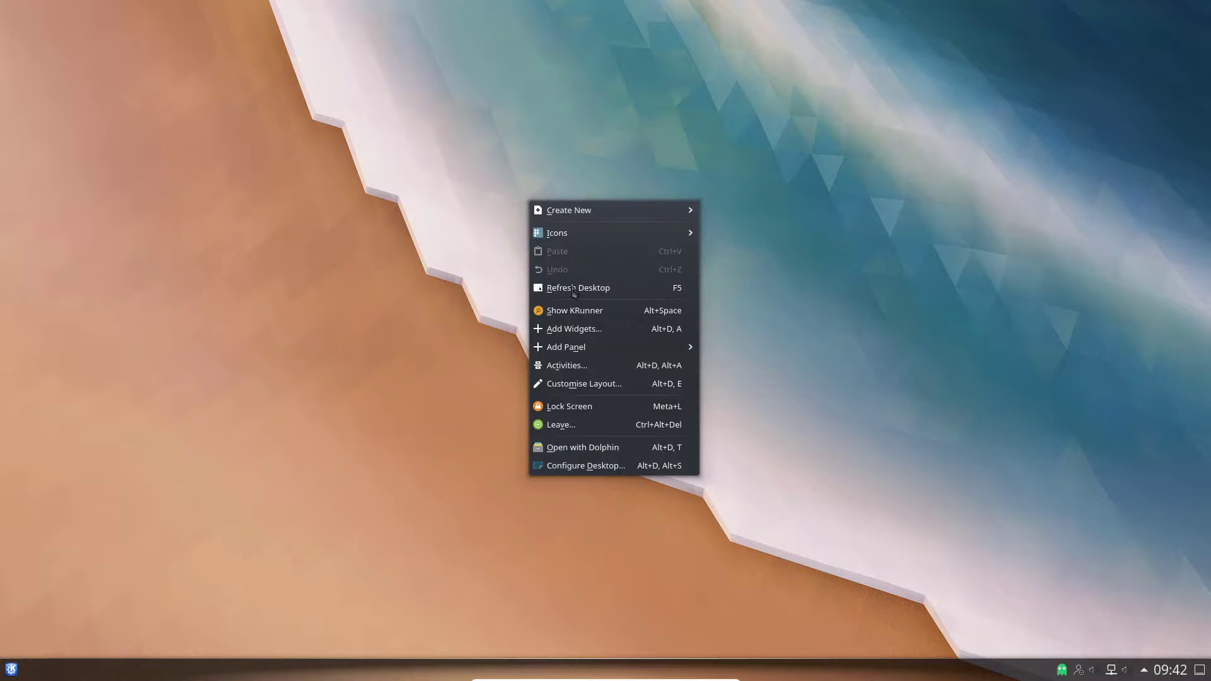
click(562, 467)
click(443, 302)
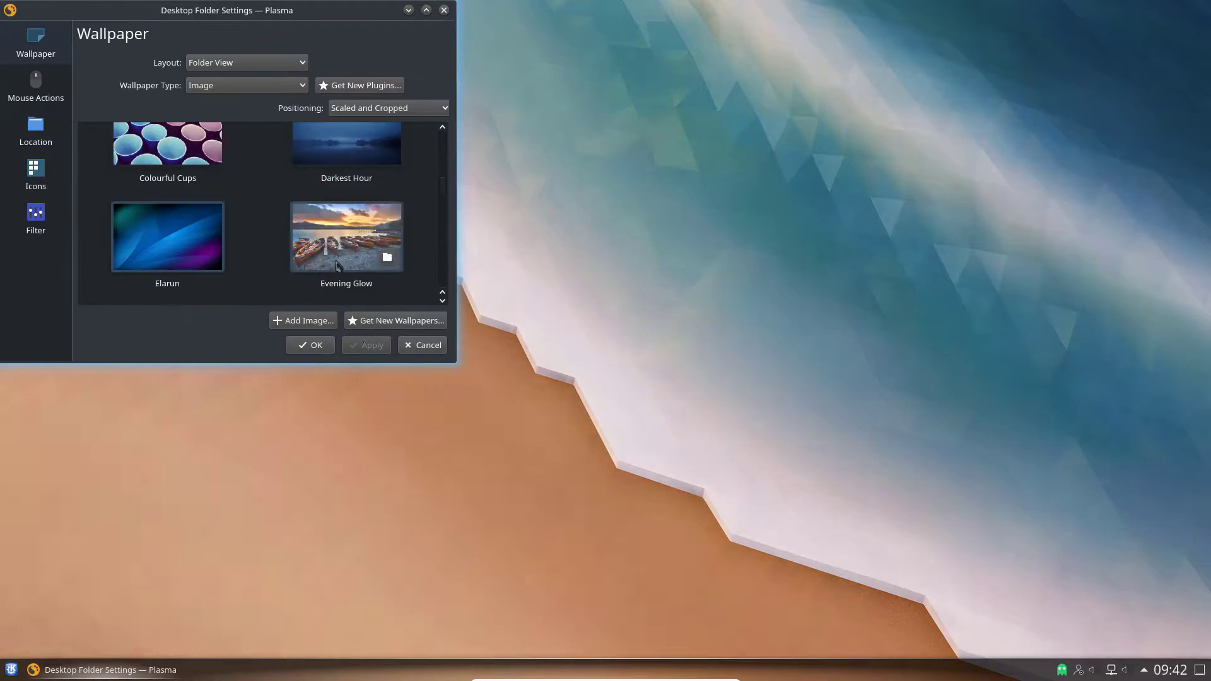
click(167, 237)
click(367, 345)
click(443, 302)
click(443, 302)
click(36, 218)
click(310, 345)
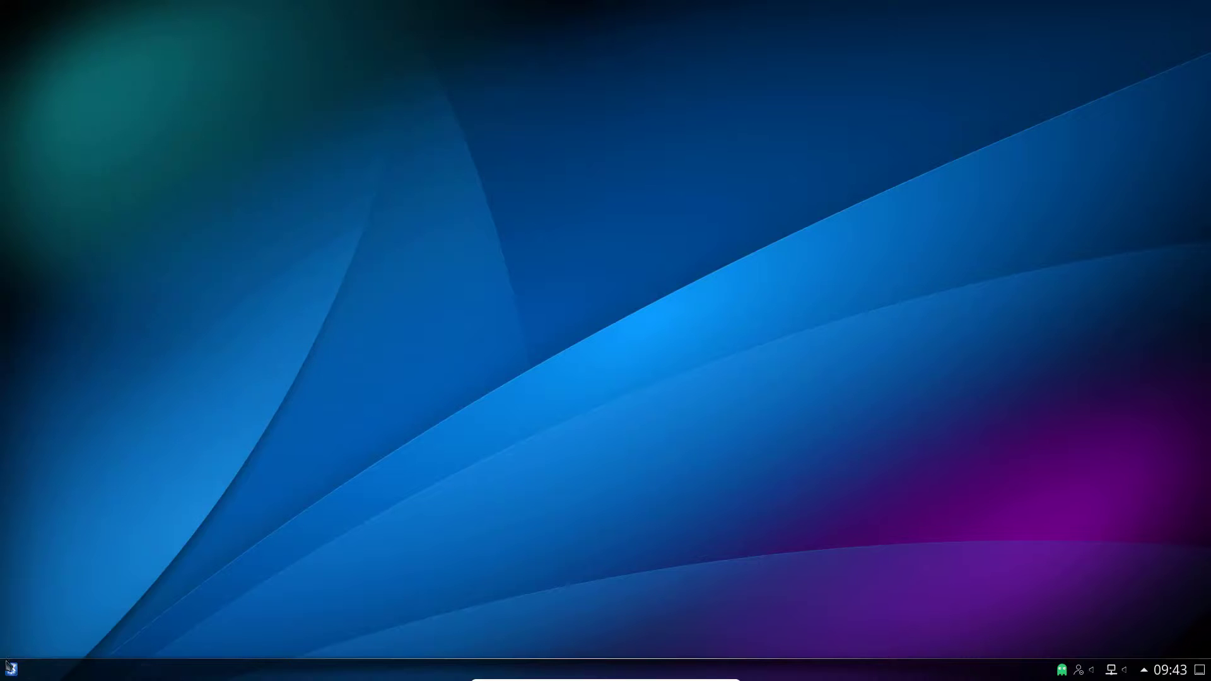
click(11, 670)
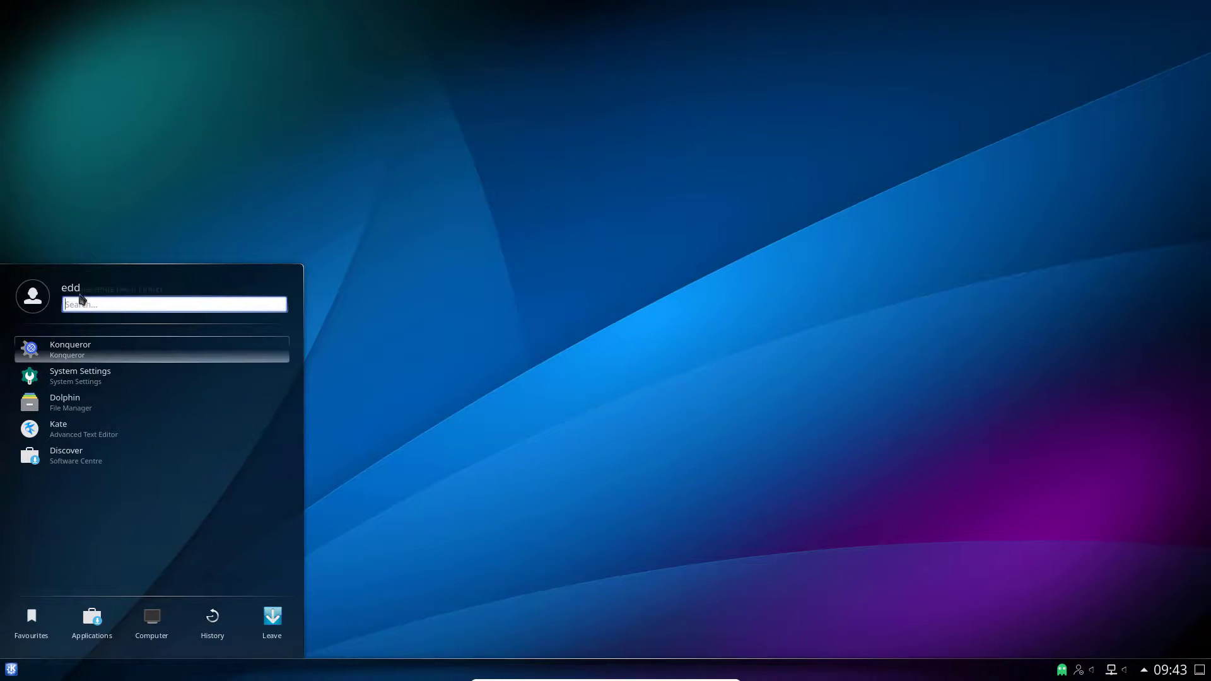
click(37, 300)
click(405, 263)
click(795, 419)
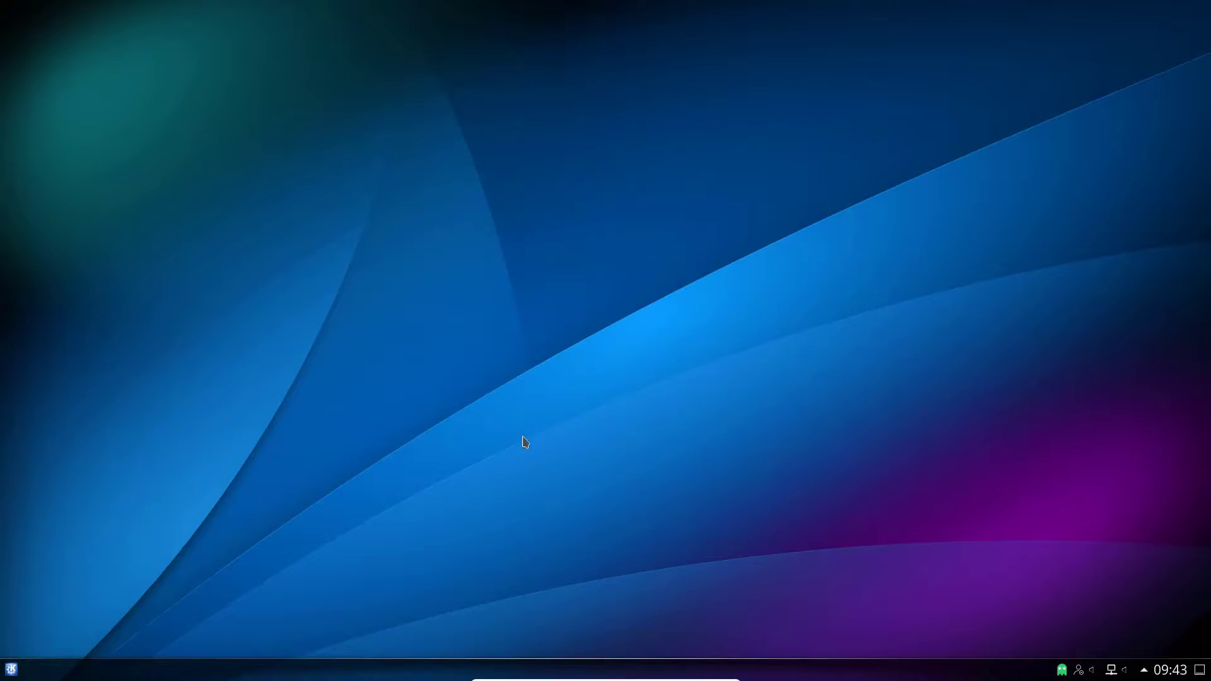
Step: Open System Settings, examine the software and hardware details in System Information, and close the window
click(12, 670)
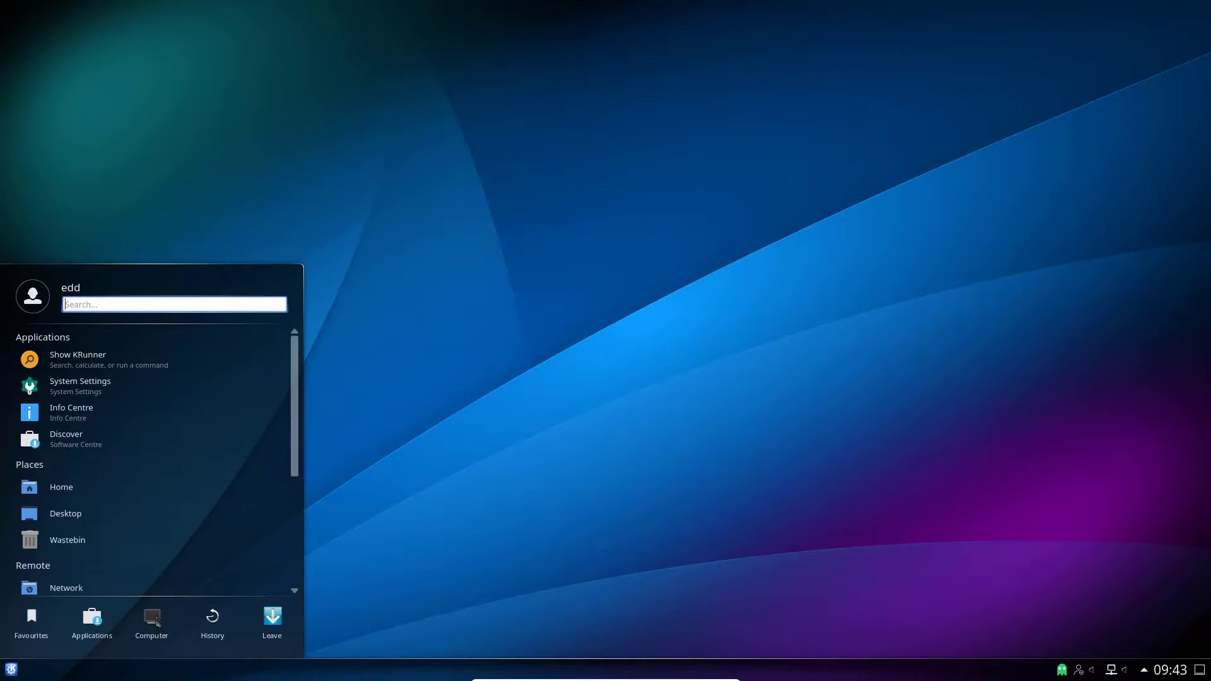
scroll(189, 565, down, 3)
scroll(186, 565, up, 3)
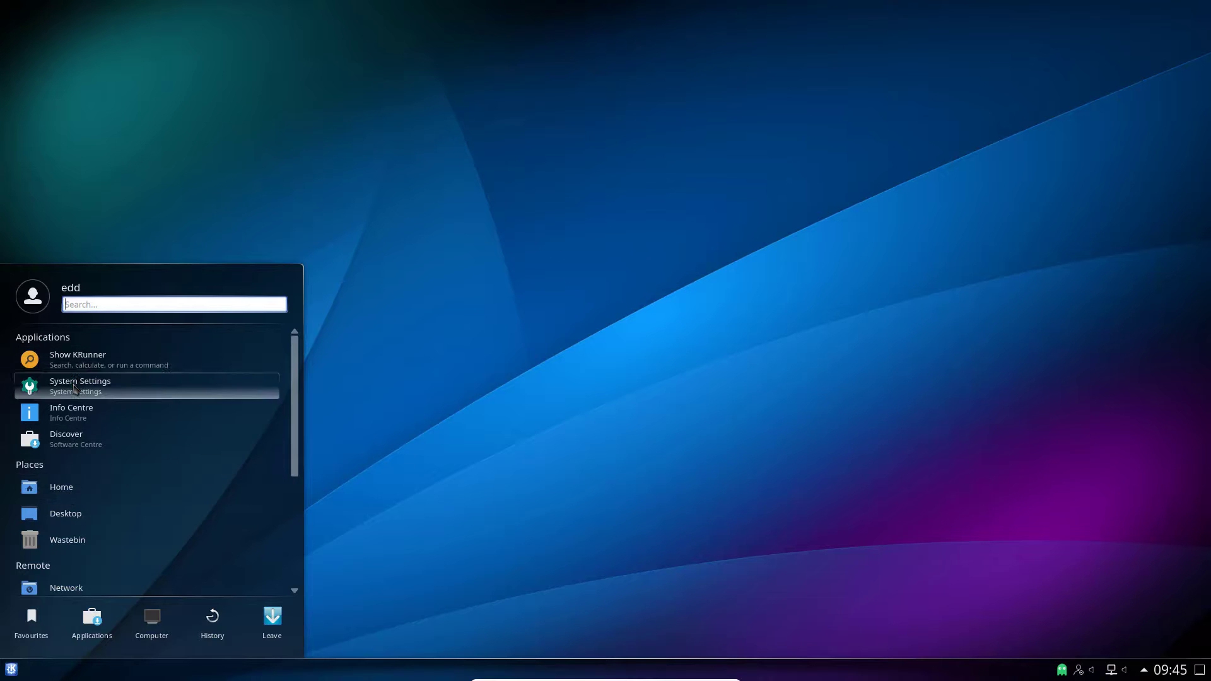
click(76, 386)
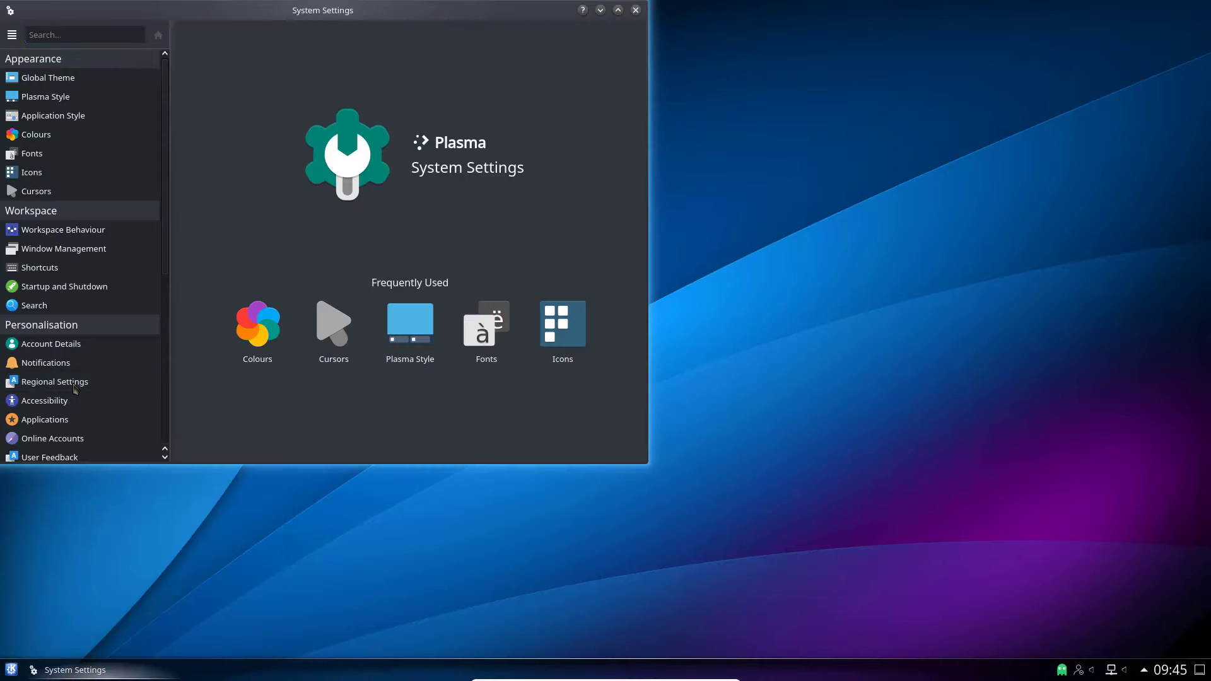
scroll(74, 388, down, 5)
click(72, 441)
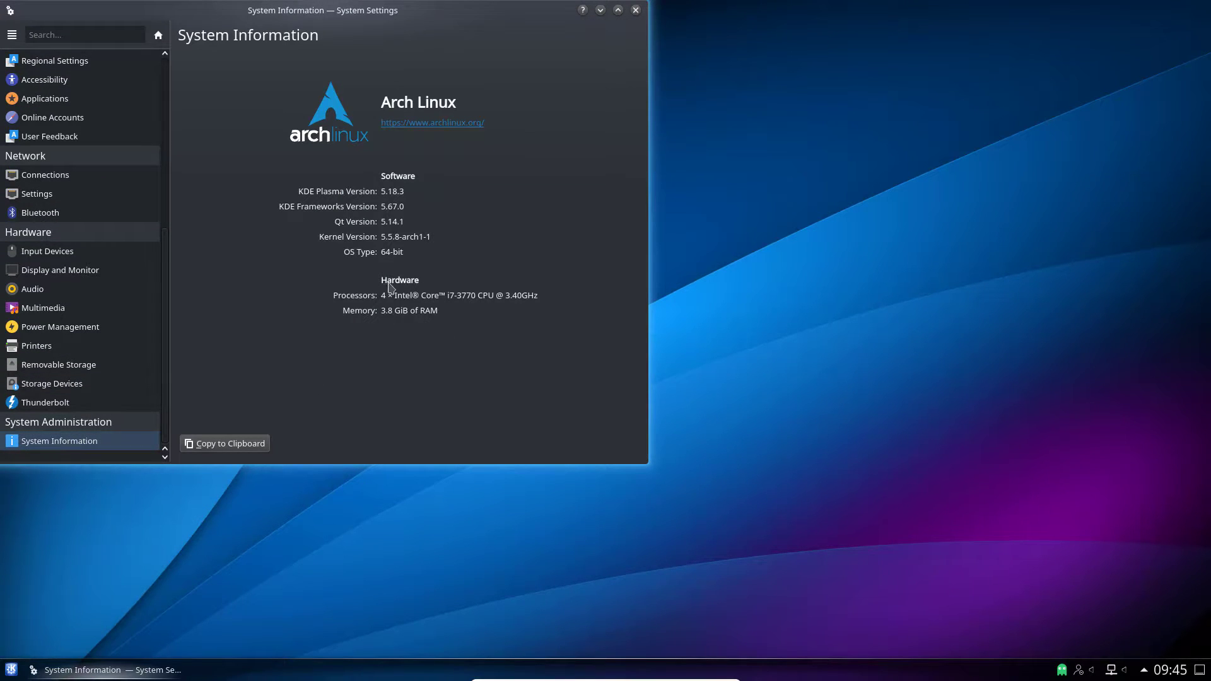
drag(402, 19, 632, 114)
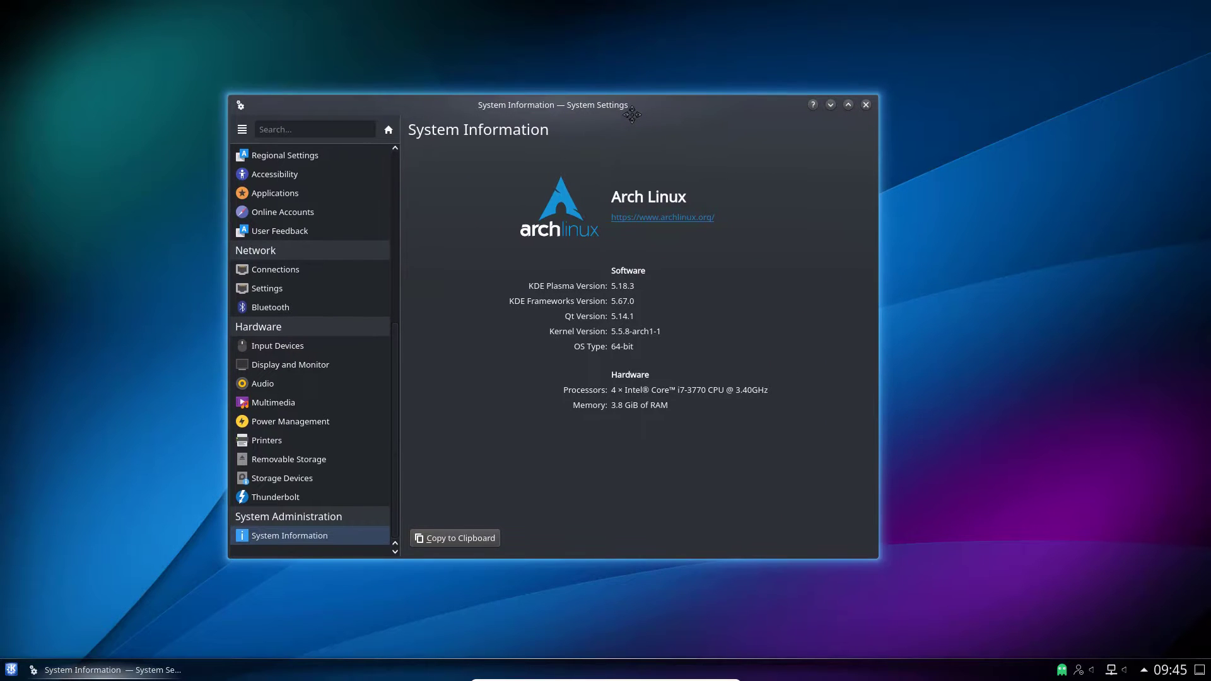
click(866, 106)
Step: Browse the installed Internet applications, launch Chromium, and maximise its window
click(6, 673)
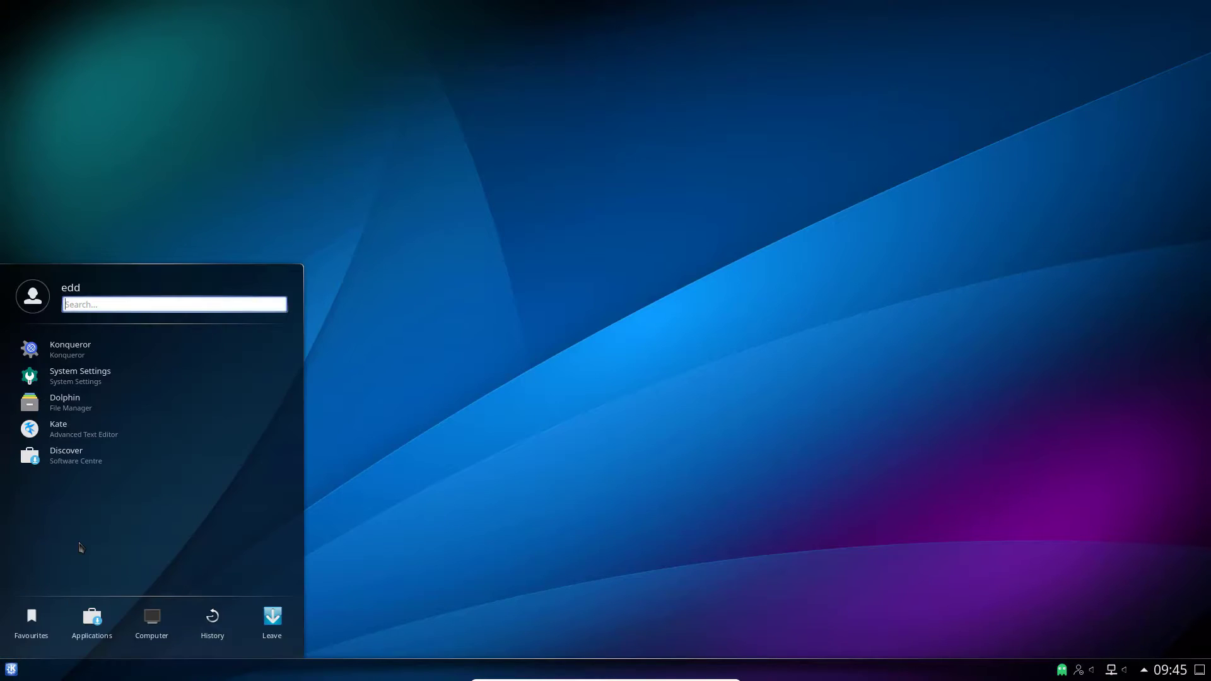
click(92, 621)
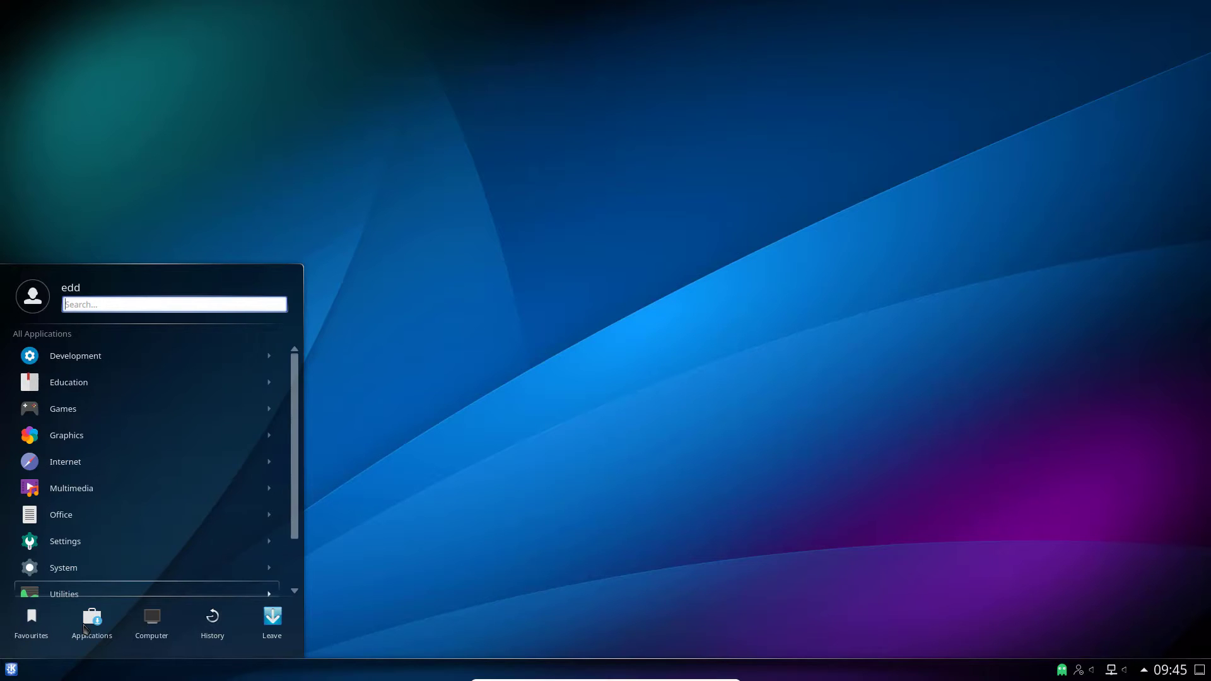
click(82, 459)
scroll(73, 530, down, 5)
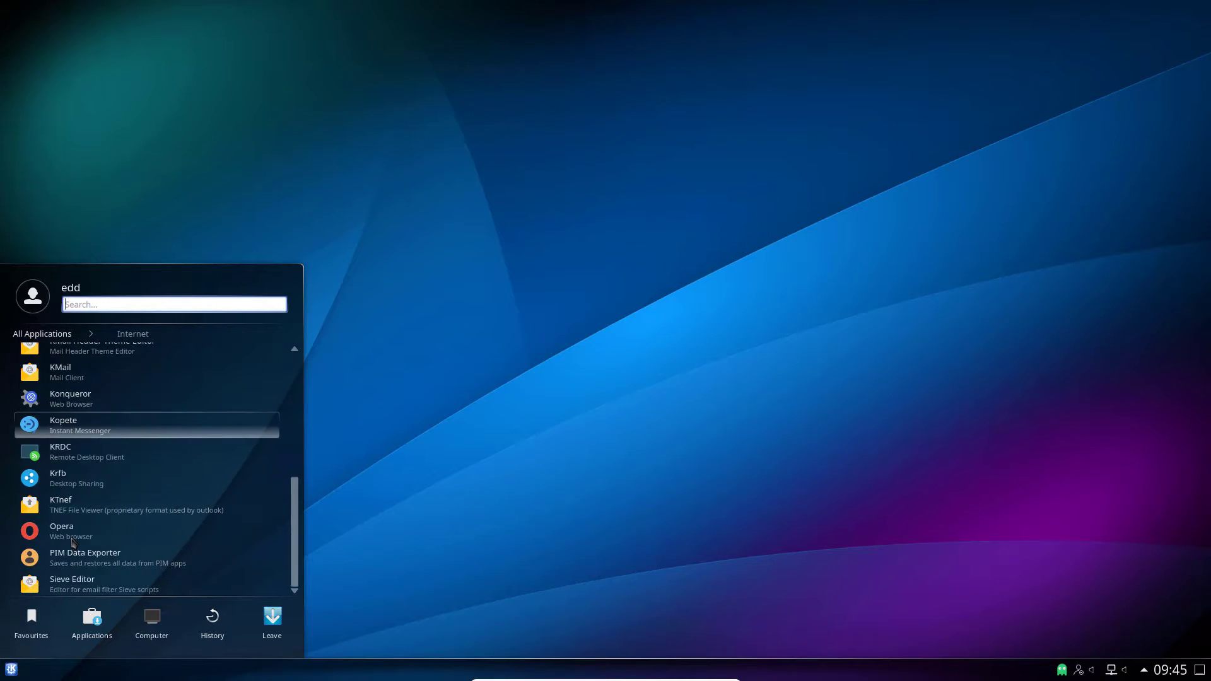
scroll(61, 540, up, 5)
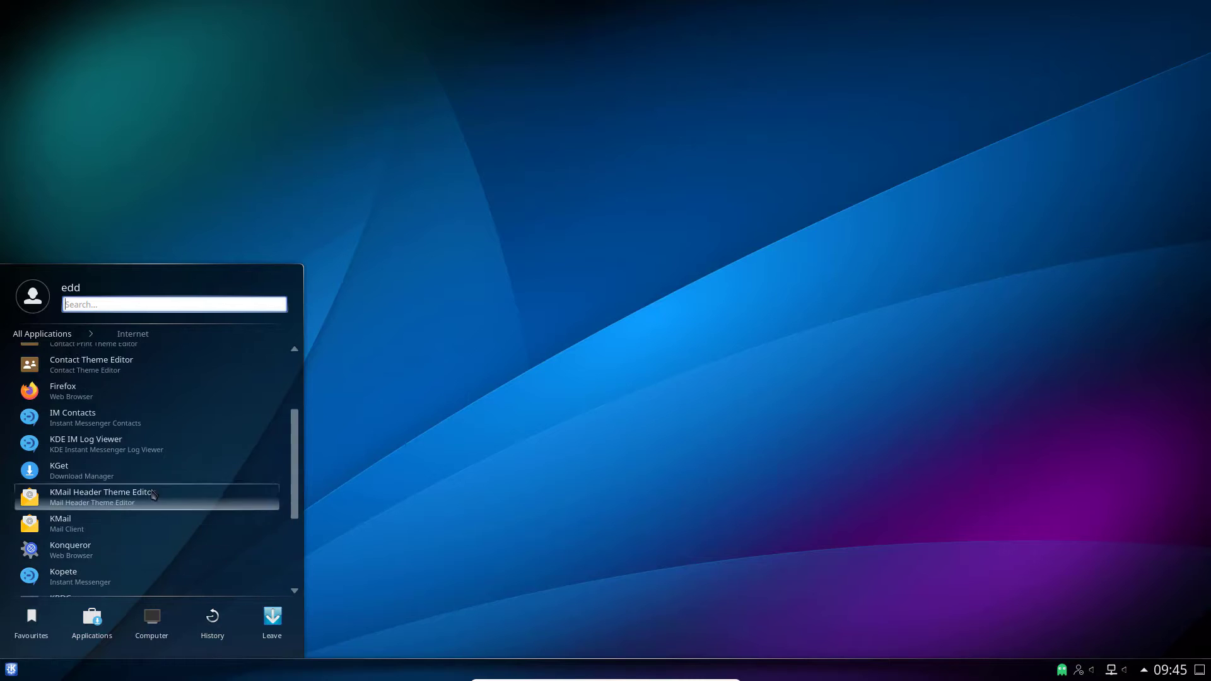
click(76, 386)
click(577, 12)
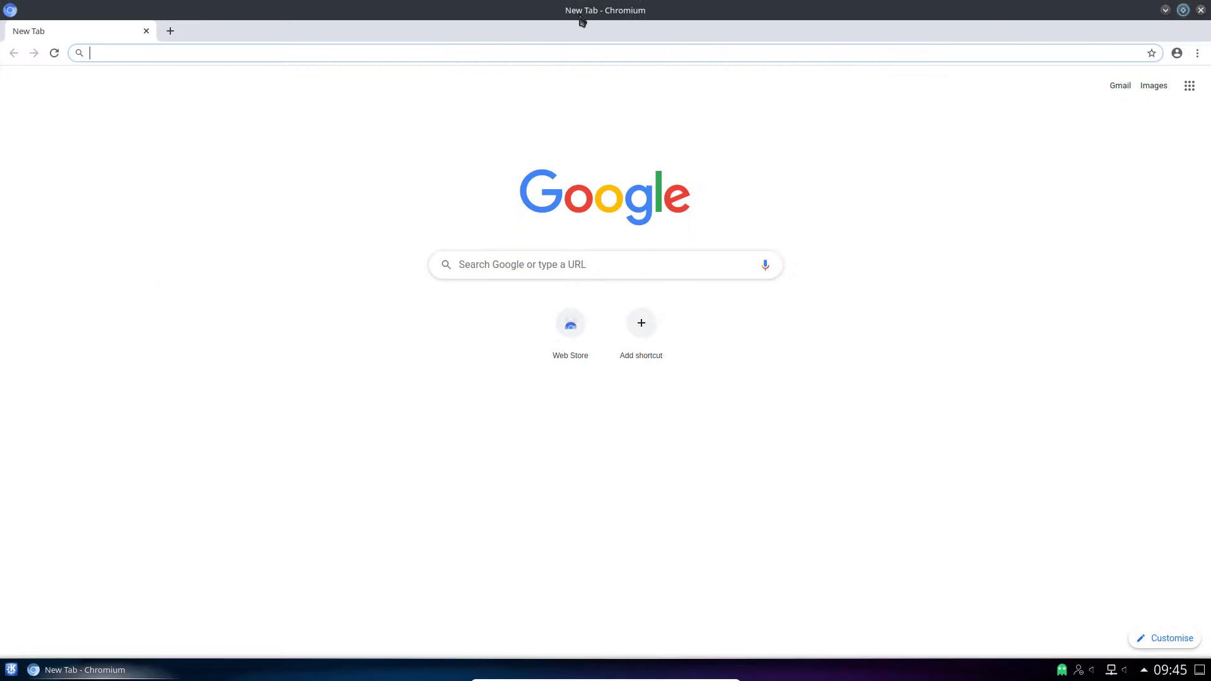
Step: Load youtube.com and dismiss the promotional banner and the COVID-19 notice
text(youtube.com)
key(Return)
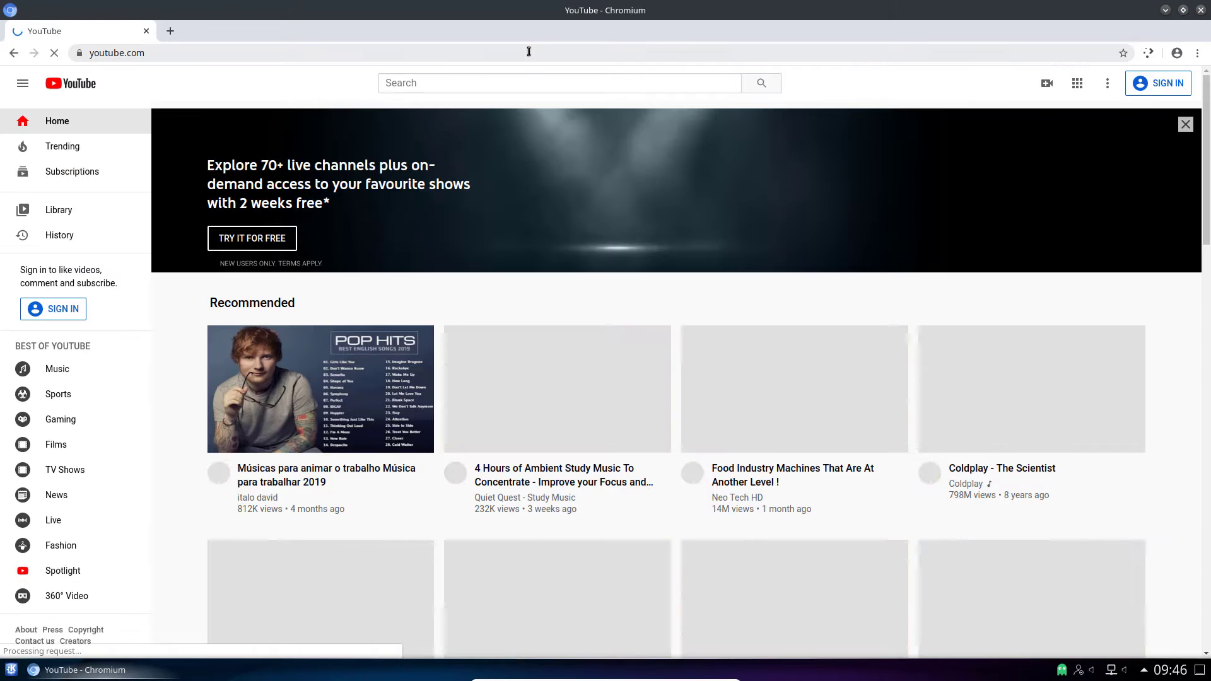
click(1185, 125)
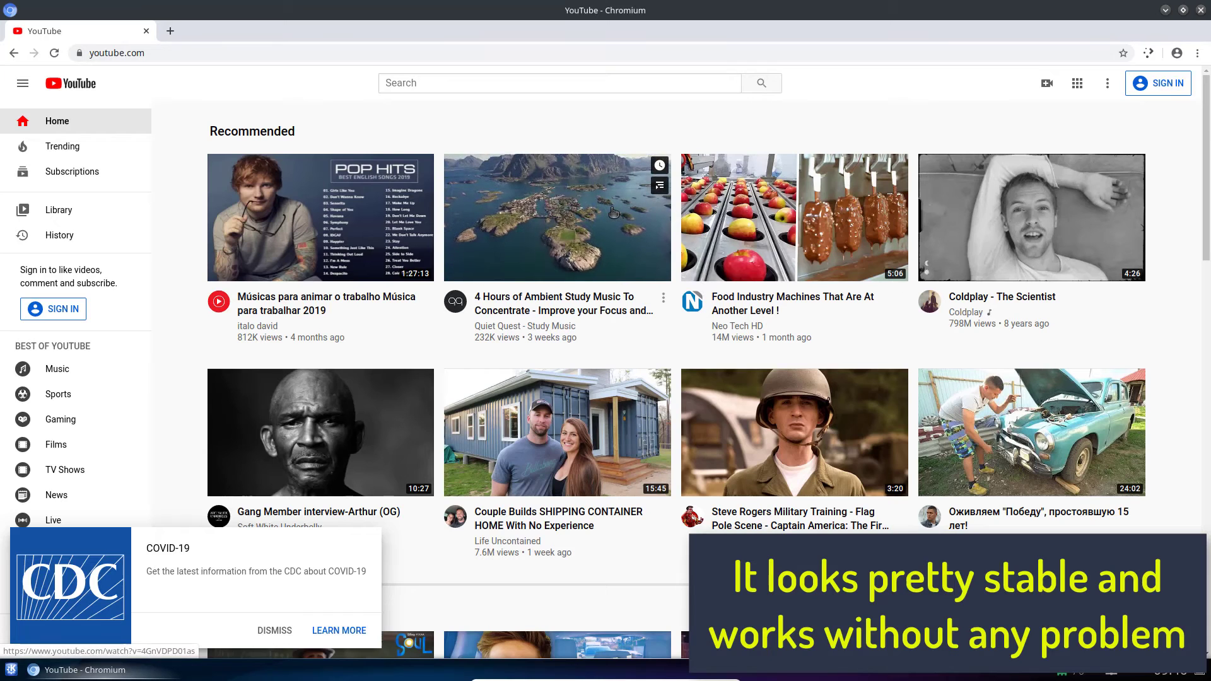
click(274, 631)
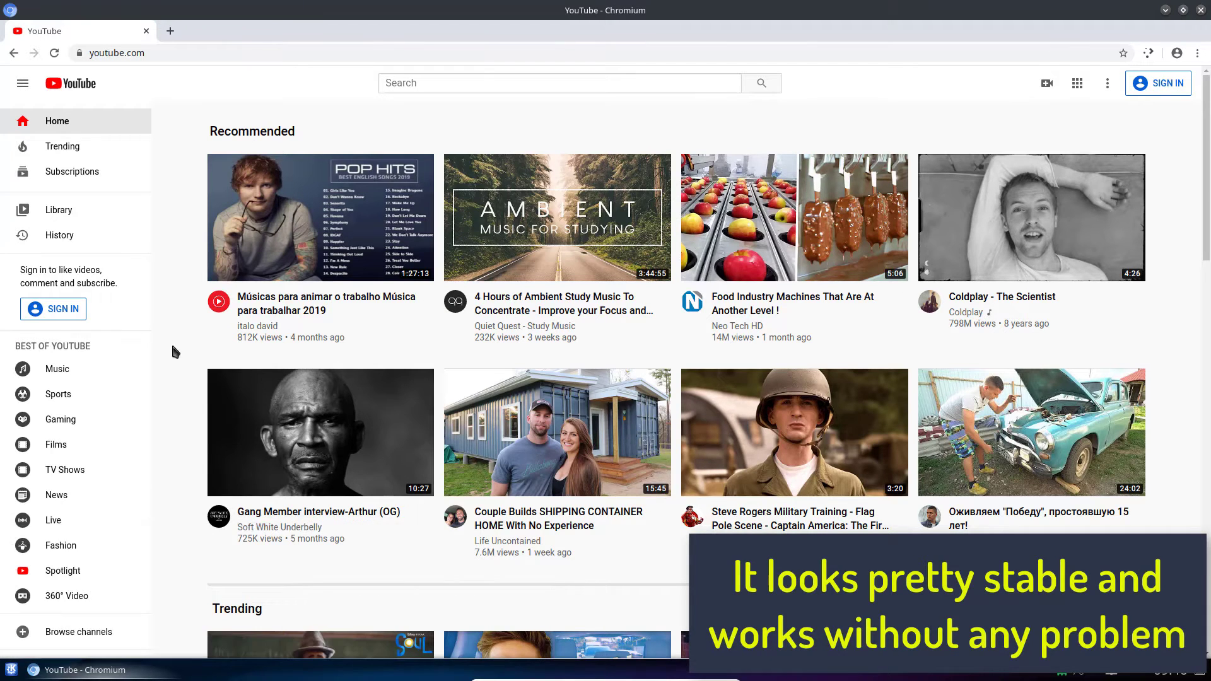
Step: Load apkheavens.com in the current browser tab
click(275, 54)
text(apkheavens.com)
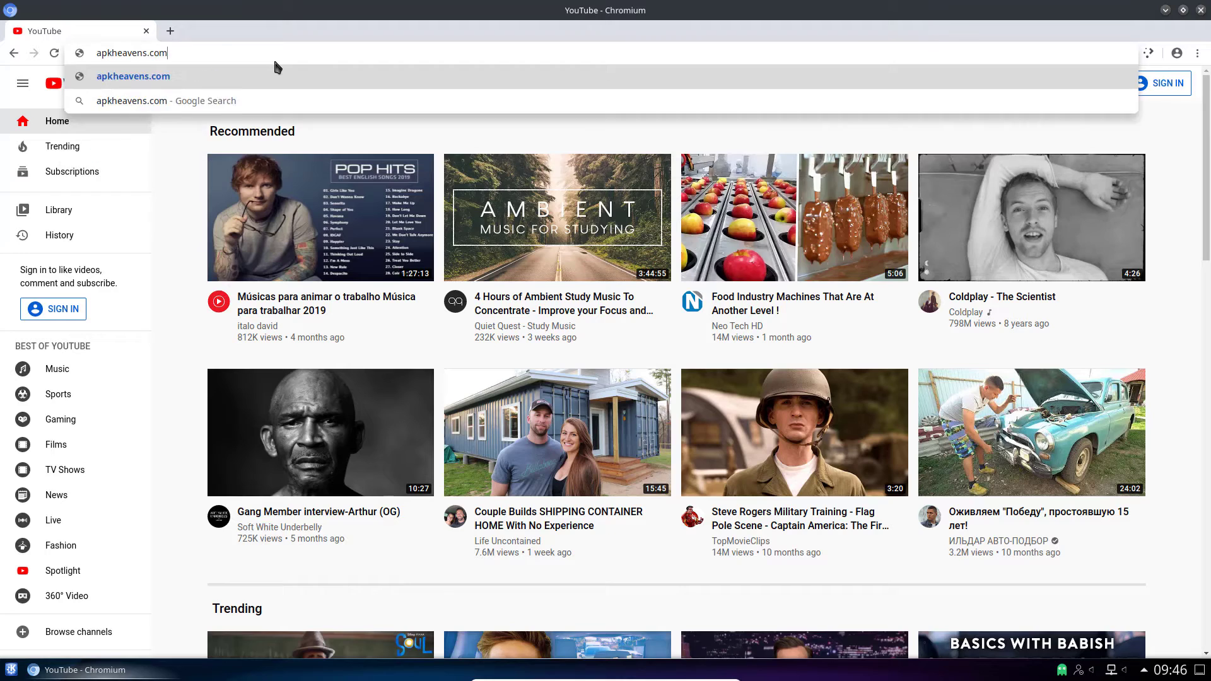
key(Return)
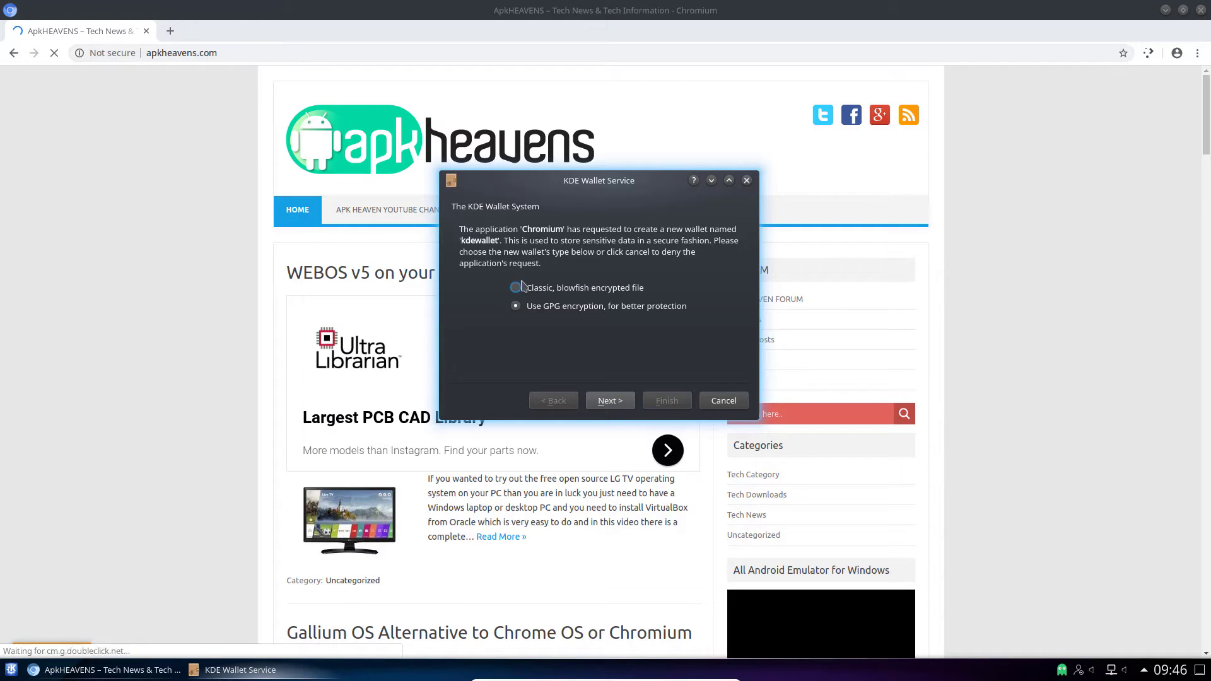
Step: Create the KDE wallet requested by Chromium as a classic, blowfish encrypted file and set and verify its wallet password
click(519, 288)
click(667, 401)
text(*****)
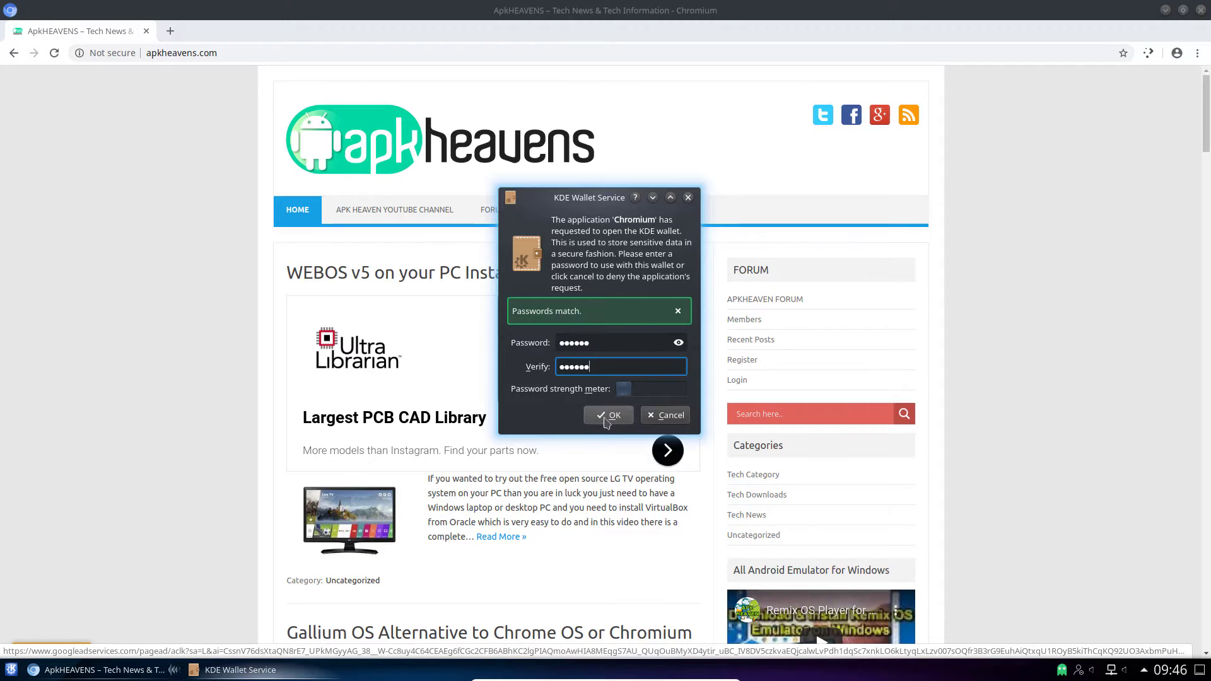
click(607, 417)
Step: Load gsmarena.com in the current tab and close the browser
click(284, 58)
text(gsmare)
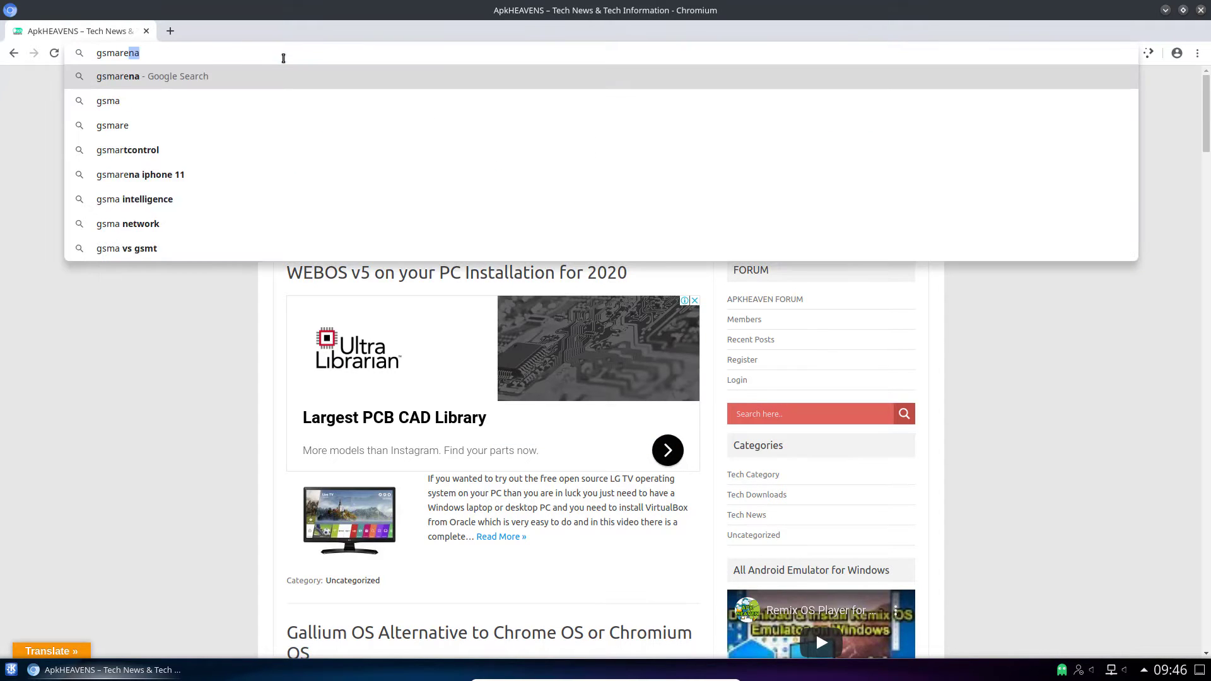
text(na.com)
key(Return)
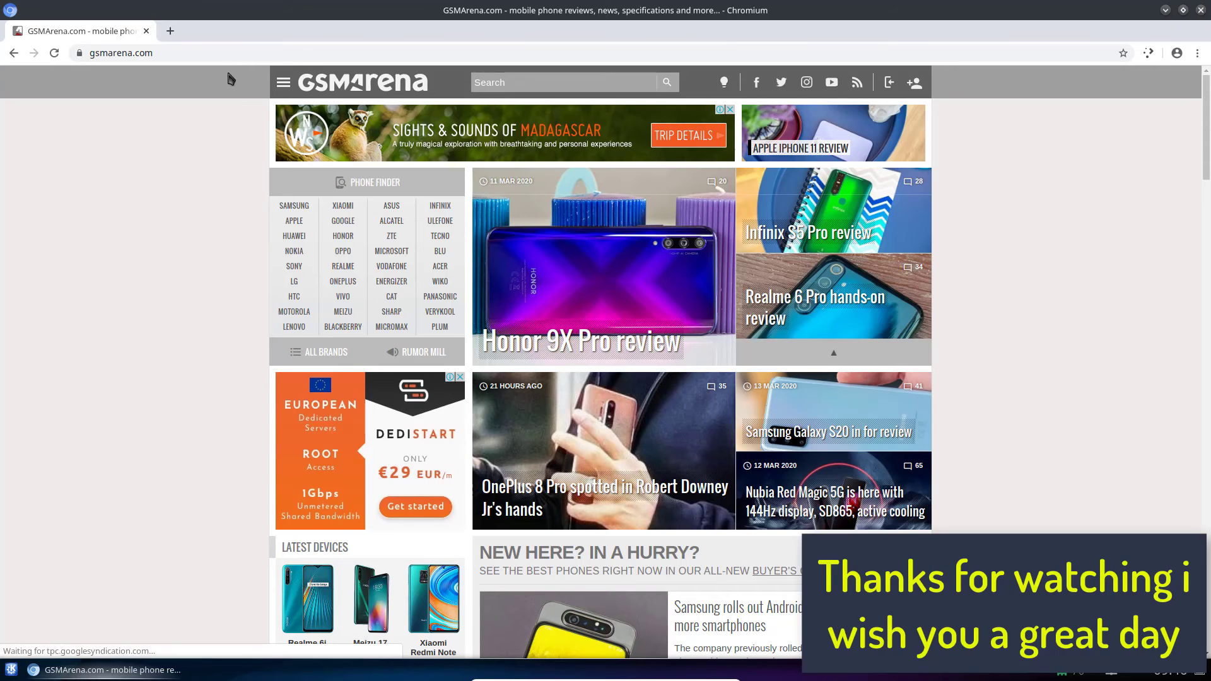
click(1201, 10)
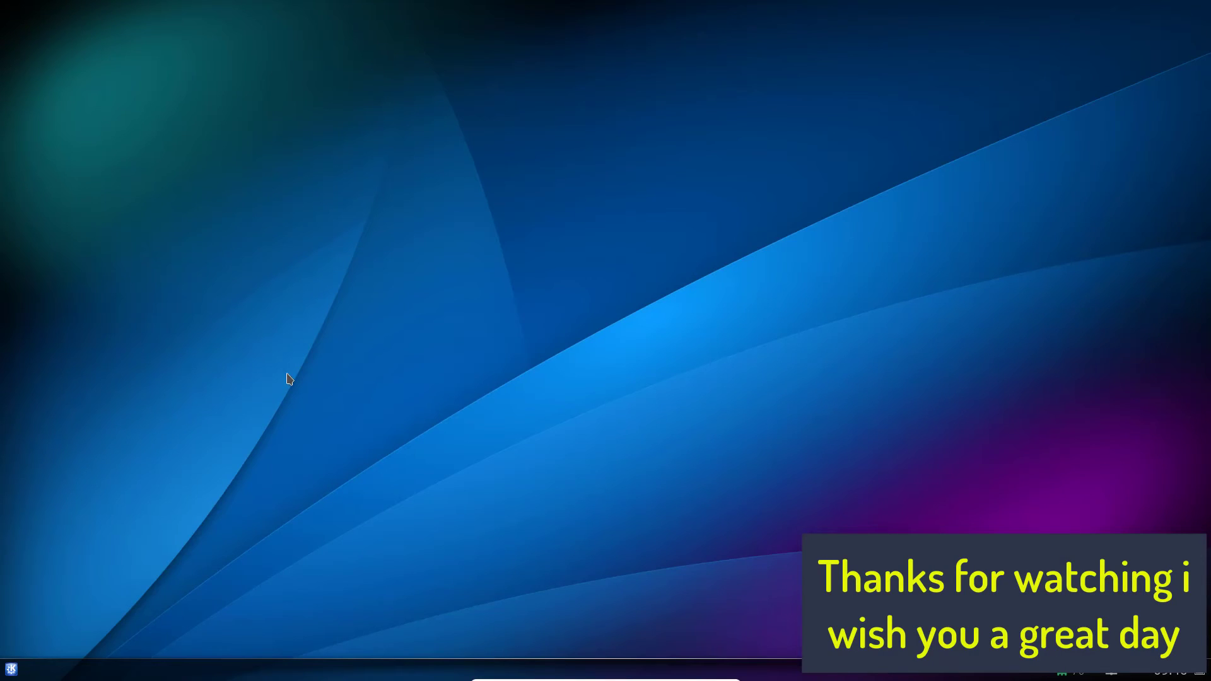
Step: Shut down the computer from the application launcher
click(11, 669)
mouse_move(294, 621)
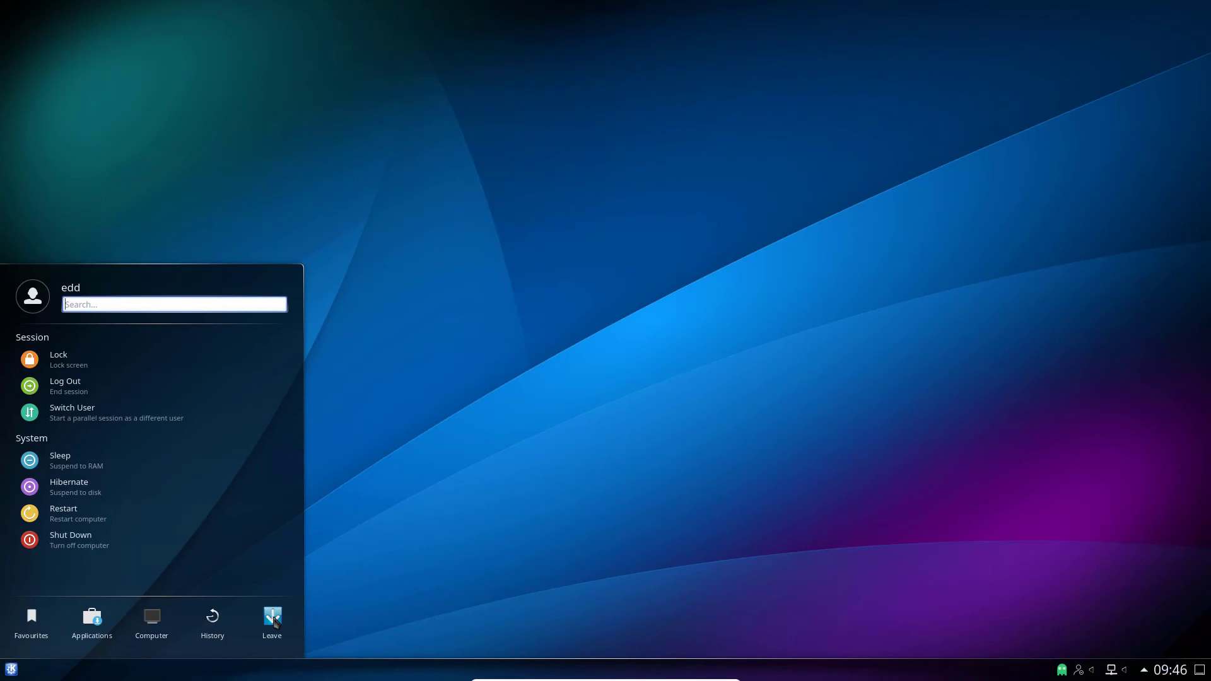
click(56, 546)
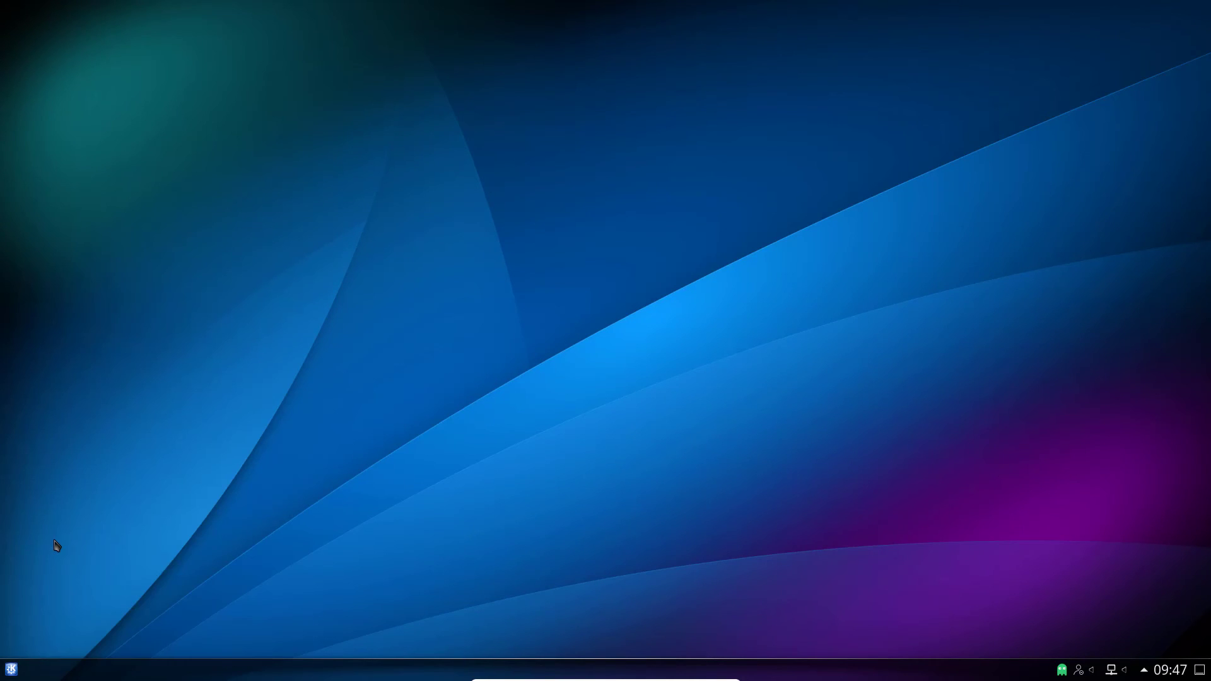